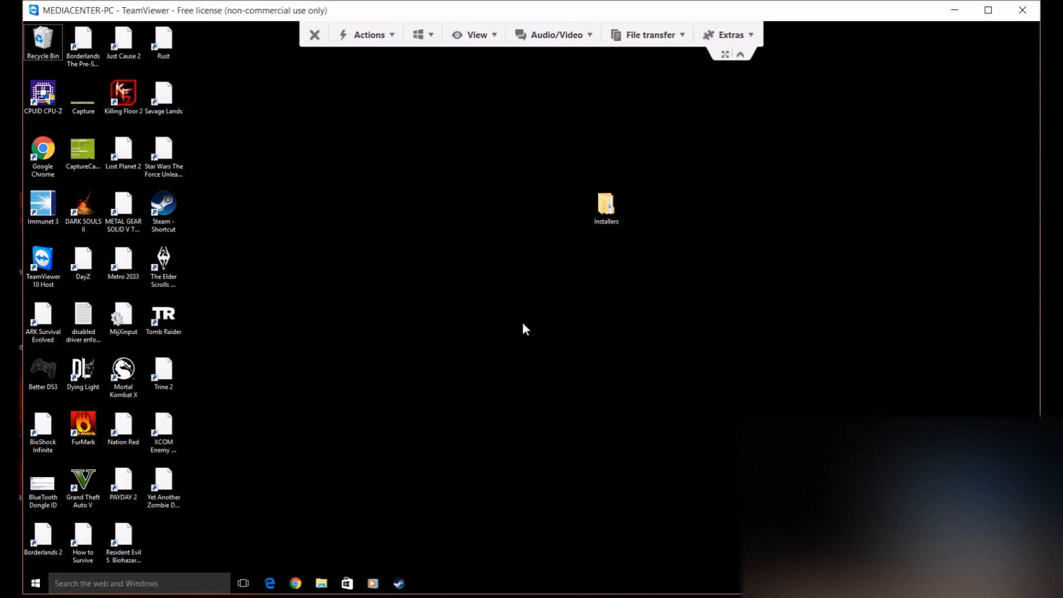
- Open Device Manager in Computer Management and expand the Universal Serial Bus devices category
{"action": "left_click", "coordinate": [641, 399]}
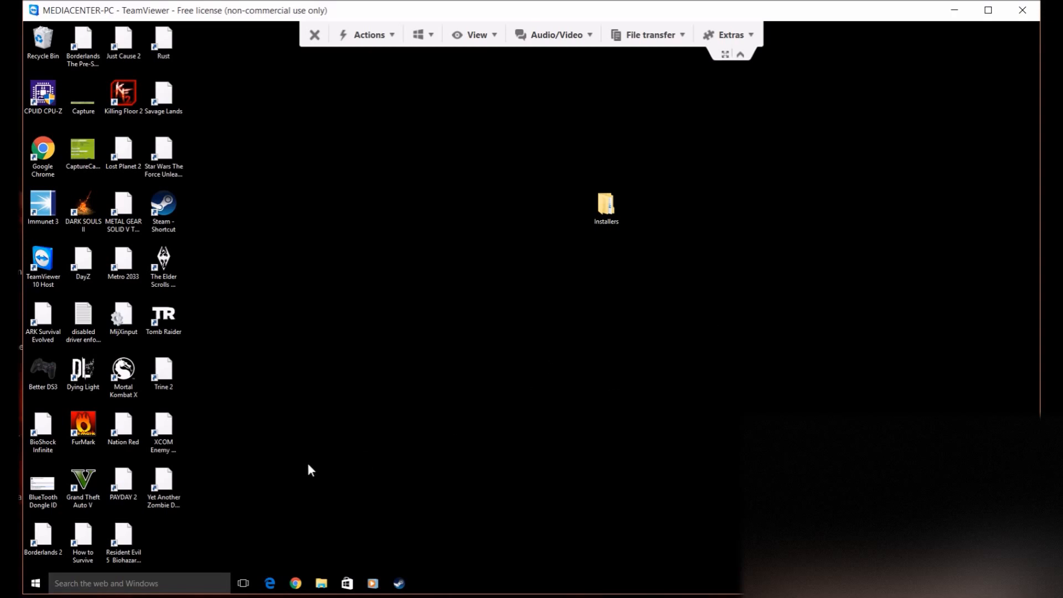
{"action": "left_click", "coordinate": [44, 576]}
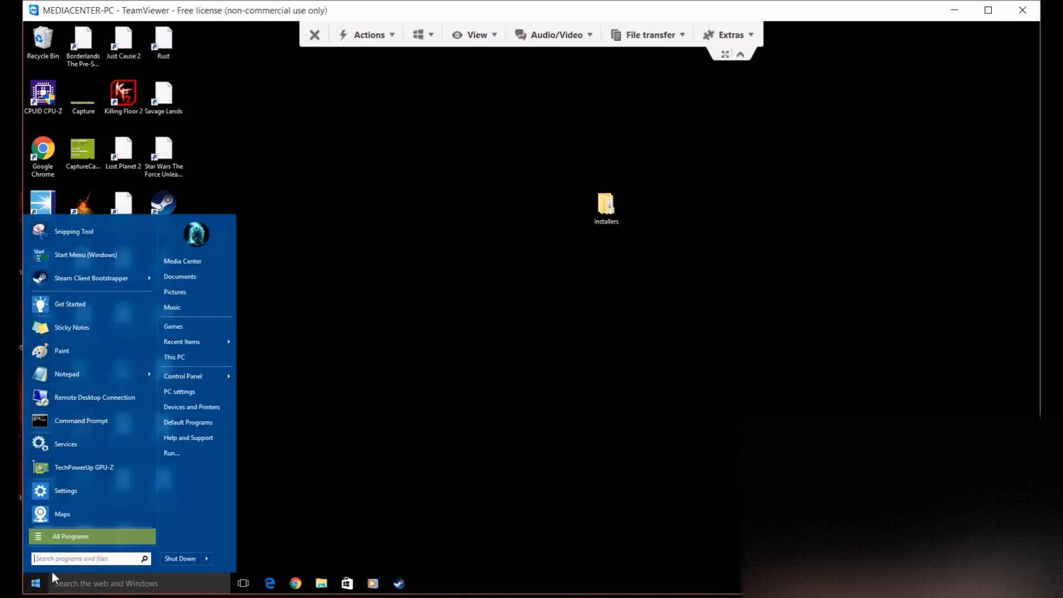
{"action": "right_click", "coordinate": [195, 354]}
{"action": "key", "text": "Escape"}
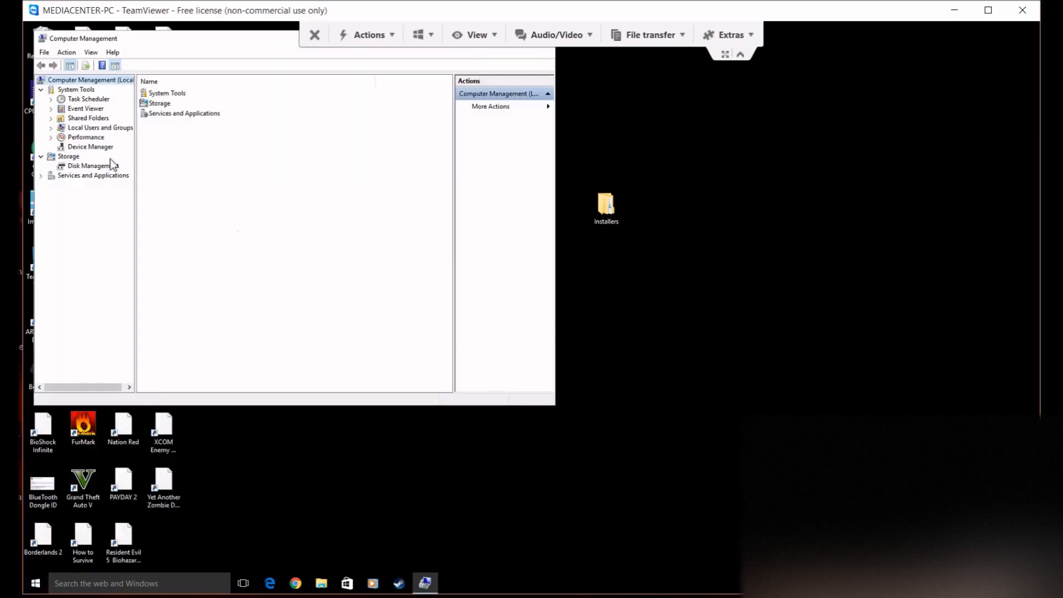
{"action": "left_click", "coordinate": [109, 147]}
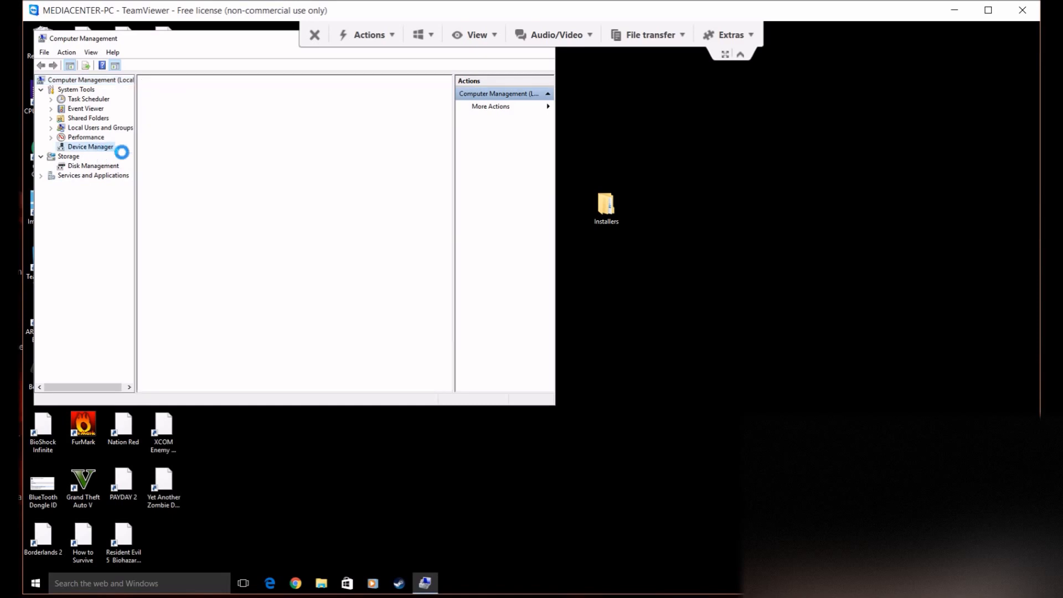
{"action": "left_click", "coordinate": [153, 262]}
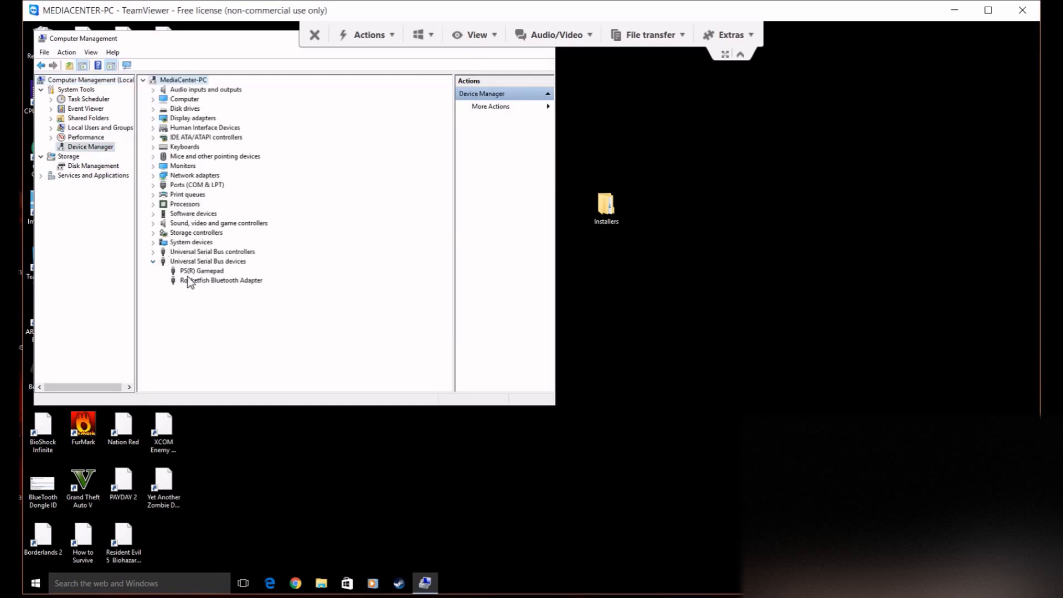
- Uninstall the PS(R) Gamepad device, including deletion of its driver software
{"action": "left_click", "coordinate": [214, 274]}
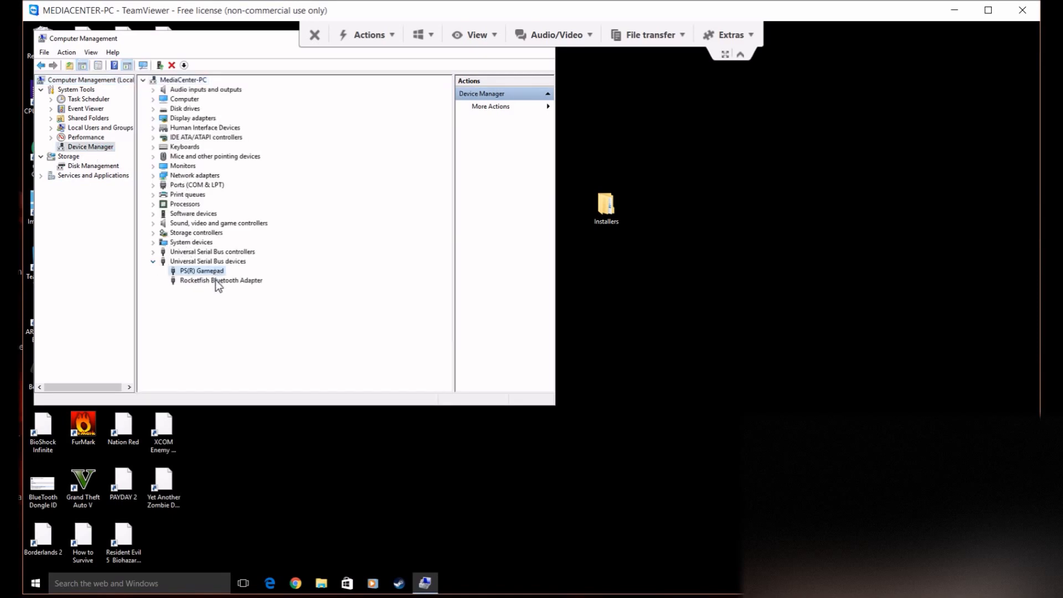
{"action": "right_click", "coordinate": [215, 269]}
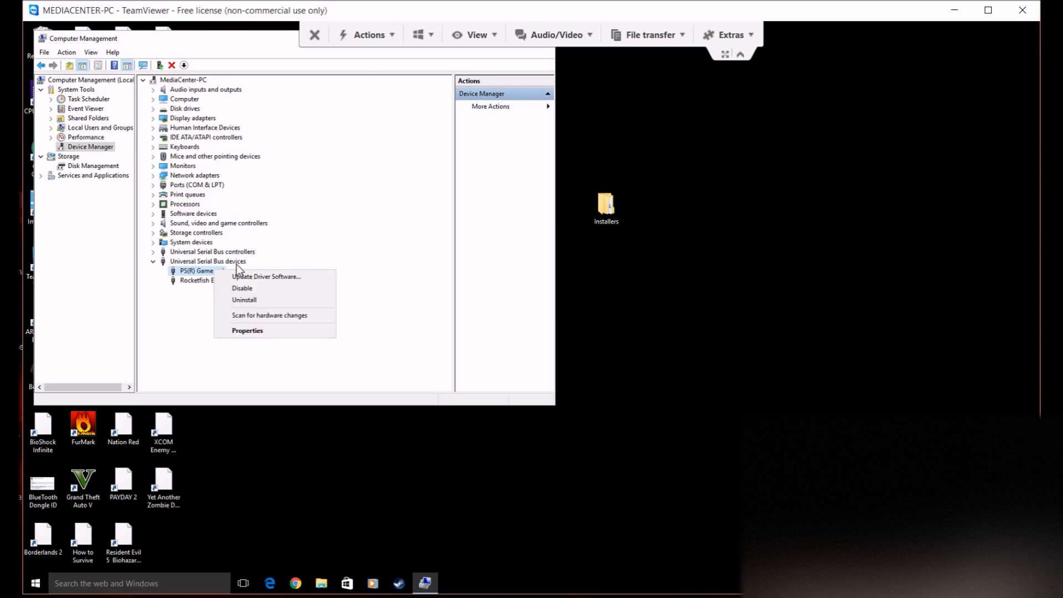
{"action": "left_click", "coordinate": [252, 300]}
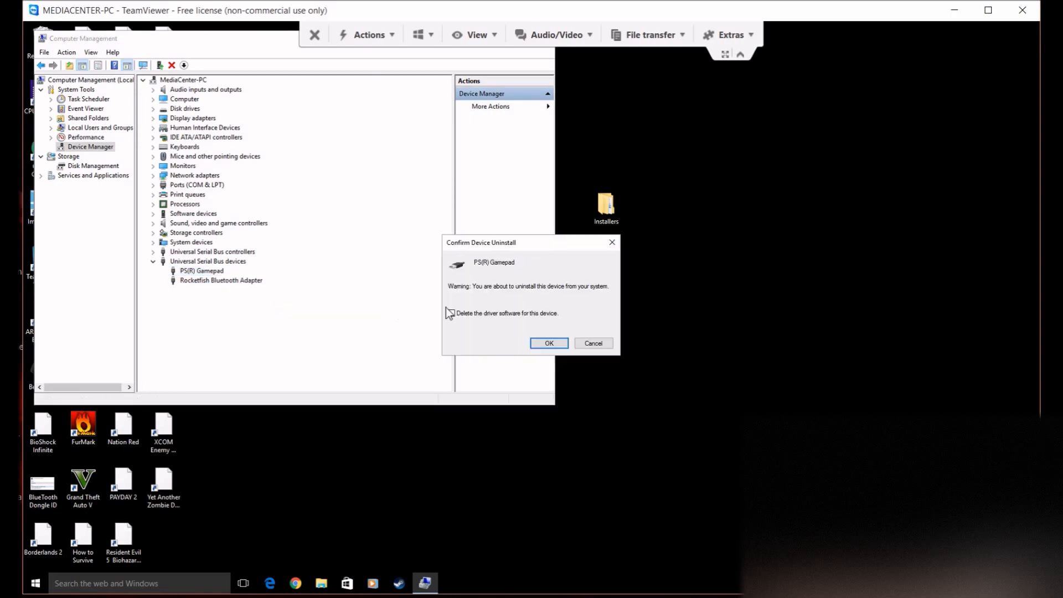
{"action": "left_click", "coordinate": [491, 316]}
{"action": "left_click", "coordinate": [561, 341]}
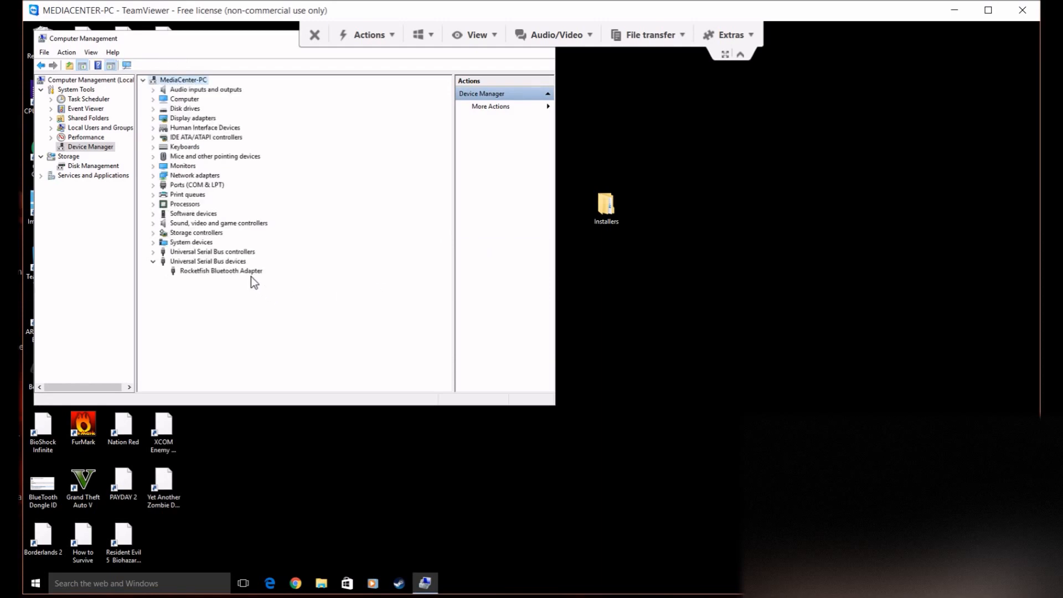
- Select the Rocketfish Bluetooth Adapter under Universal Serial Bus devices and view its available device actions
{"action": "left_click", "coordinate": [251, 272]}
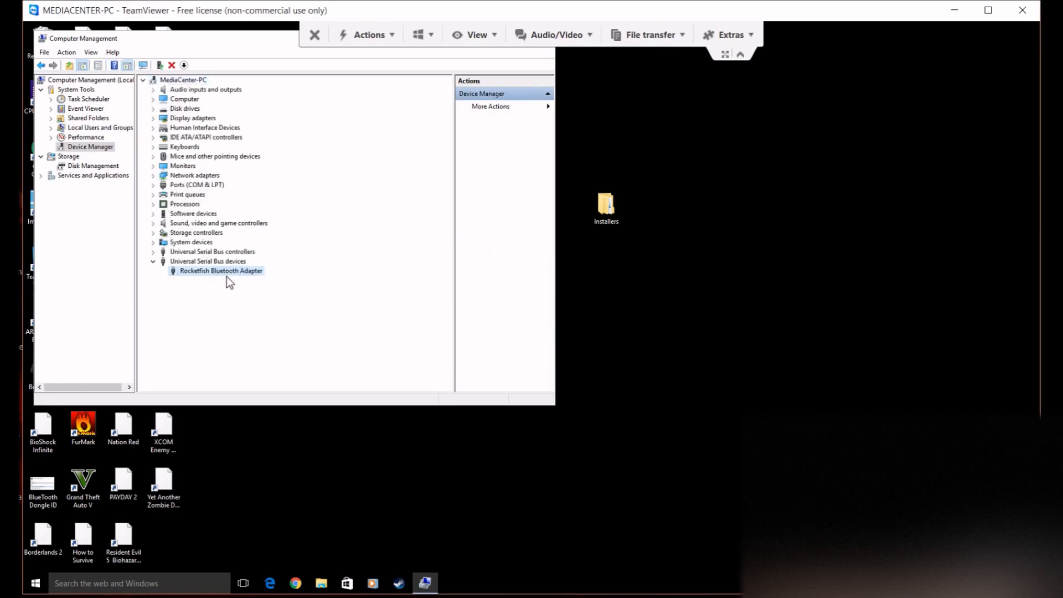
{"action": "right_click", "coordinate": [229, 273]}
{"action": "left_click", "coordinate": [223, 300]}
{"action": "left_click_drag", "start_coordinate": [276, 41], "coordinate": [393, 92]}
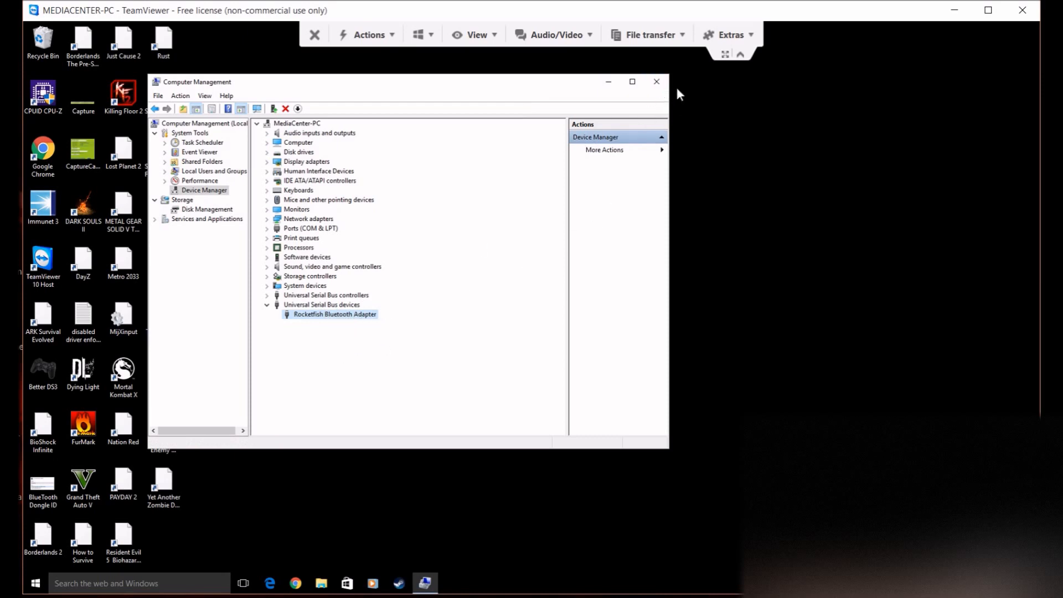
- Close Computer Management and open the Installers folder on the desktop, moving its window toward the upper part of the desktop
{"action": "left_click", "coordinate": [656, 81]}
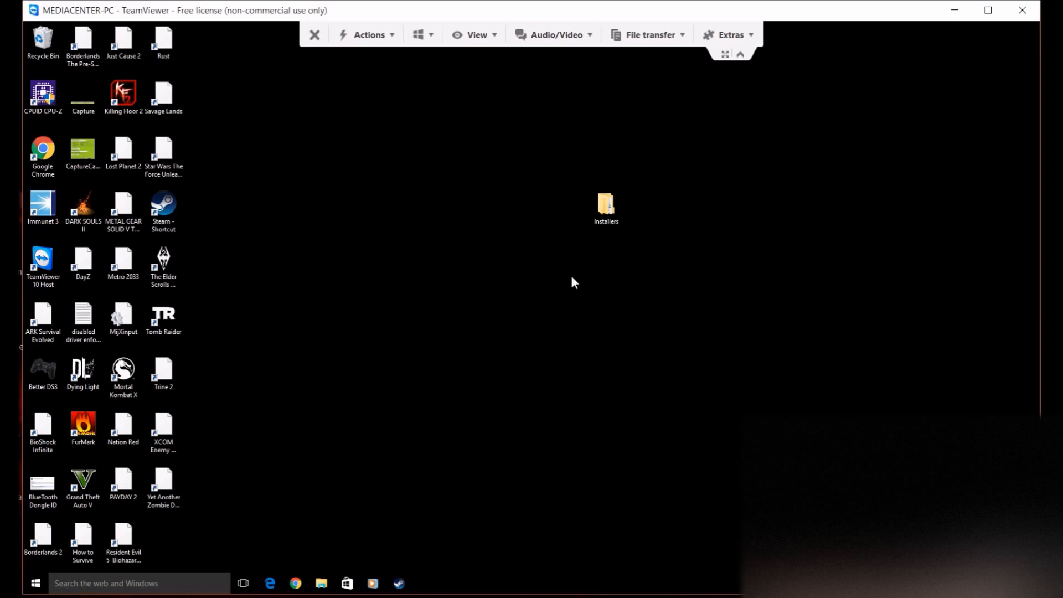
{"action": "double_click", "coordinate": [615, 202]}
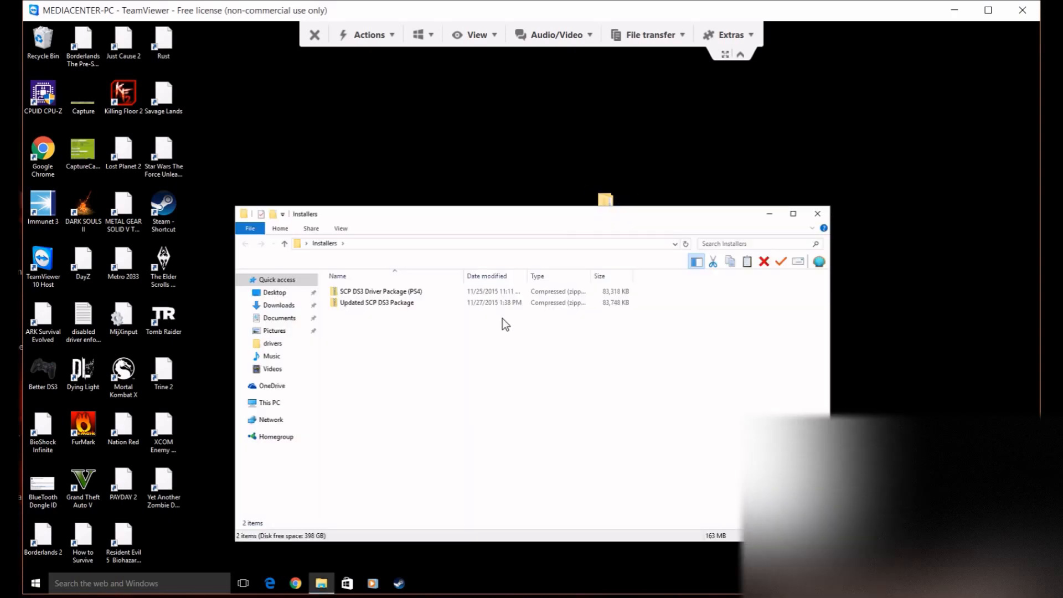
{"action": "left_click_drag", "start_coordinate": [502, 213], "coordinate": [627, 133]}
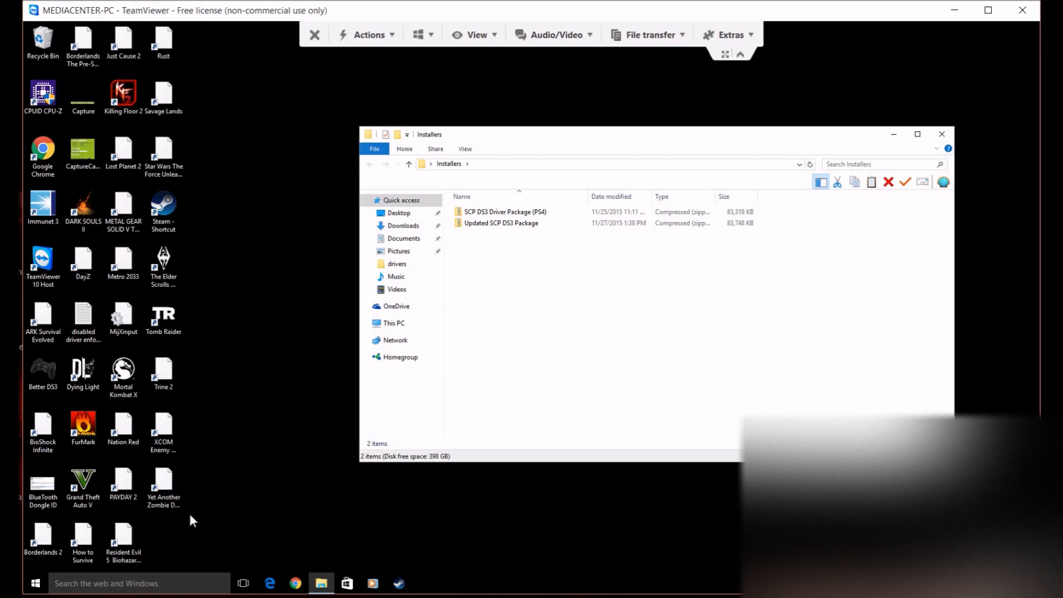
- Examine the root folders of Local Disk (C:) in a separate file window and close that window
{"action": "left_click", "coordinate": [35, 583]}
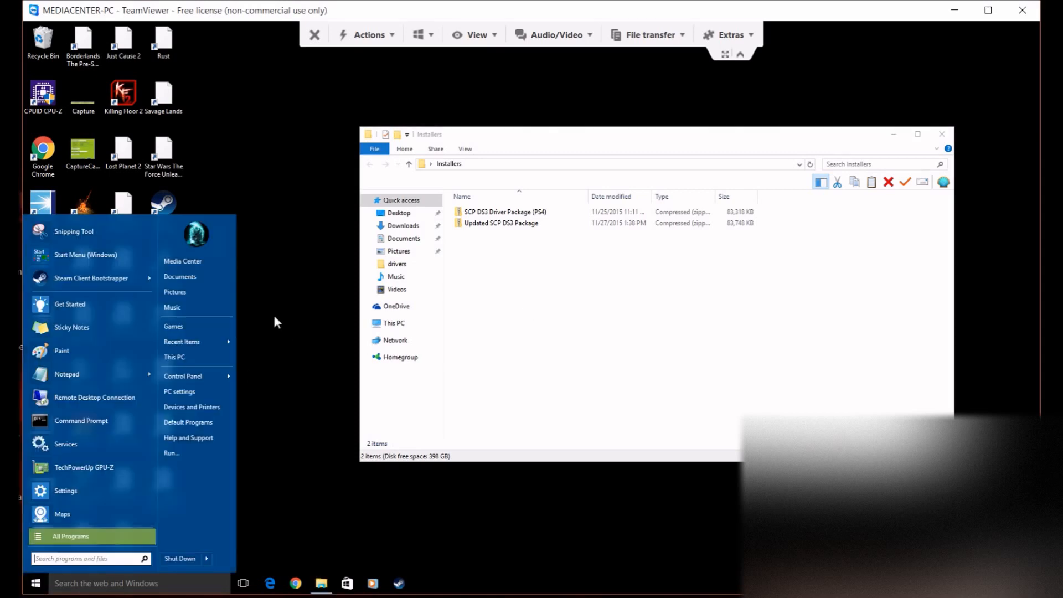
{"action": "left_click", "coordinate": [323, 323]}
{"action": "key", "text": "super+e"}
{"action": "double_click", "coordinate": [514, 248]}
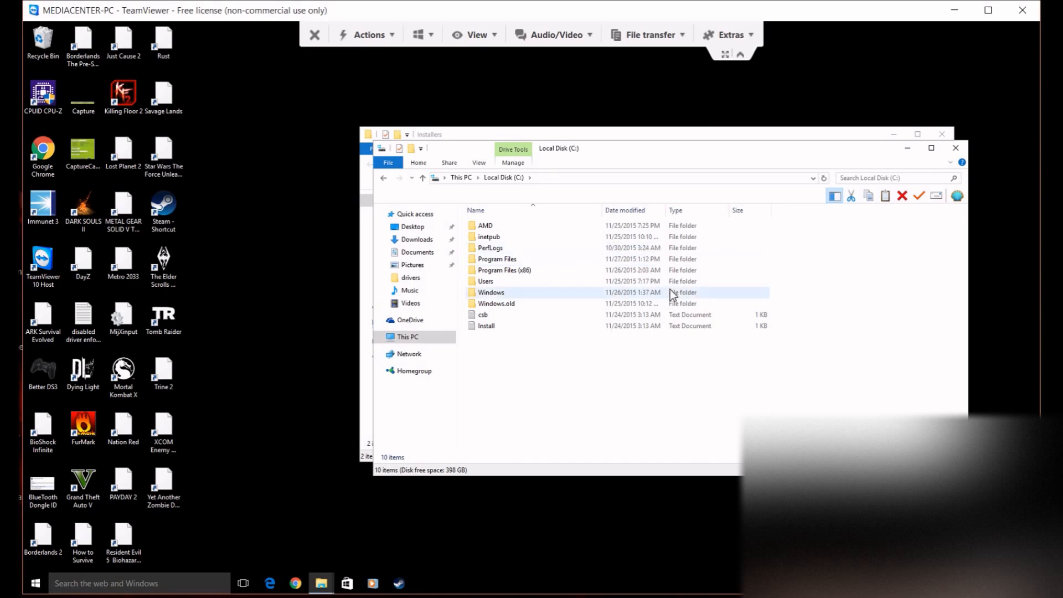
{"action": "left_click", "coordinate": [955, 148]}
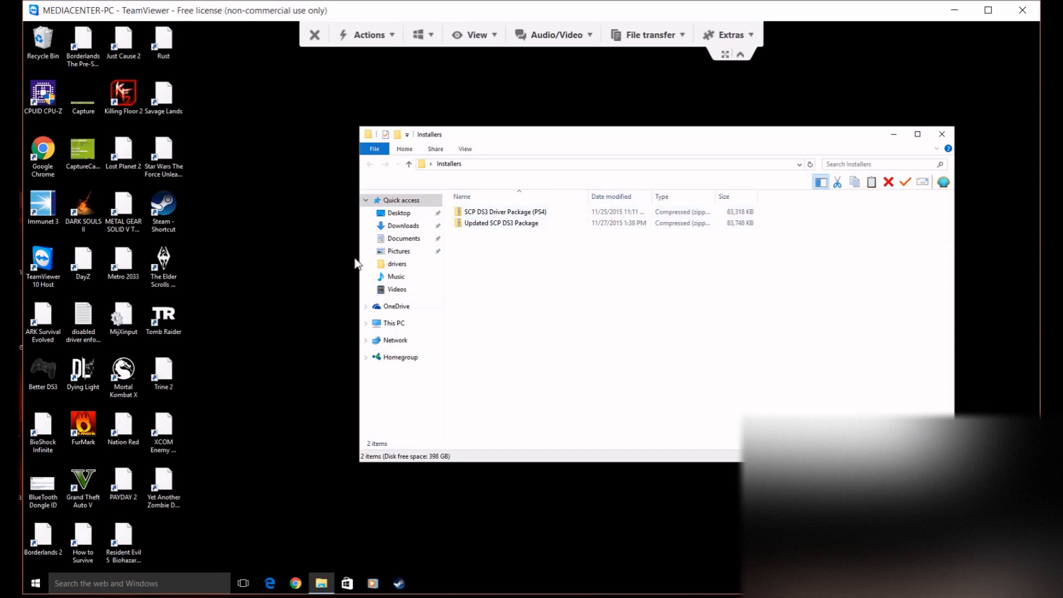
{"action": "left_click", "coordinate": [35, 583]}
{"action": "left_click", "coordinate": [454, 308]}
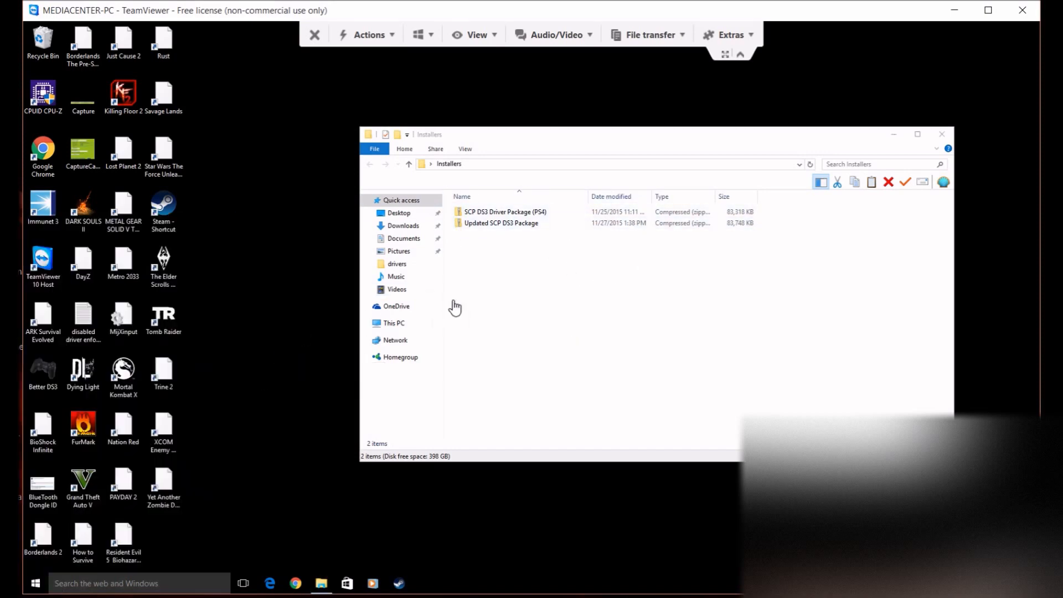
{"action": "key", "text": "super+e"}
{"action": "double_click", "coordinate": [533, 265]}
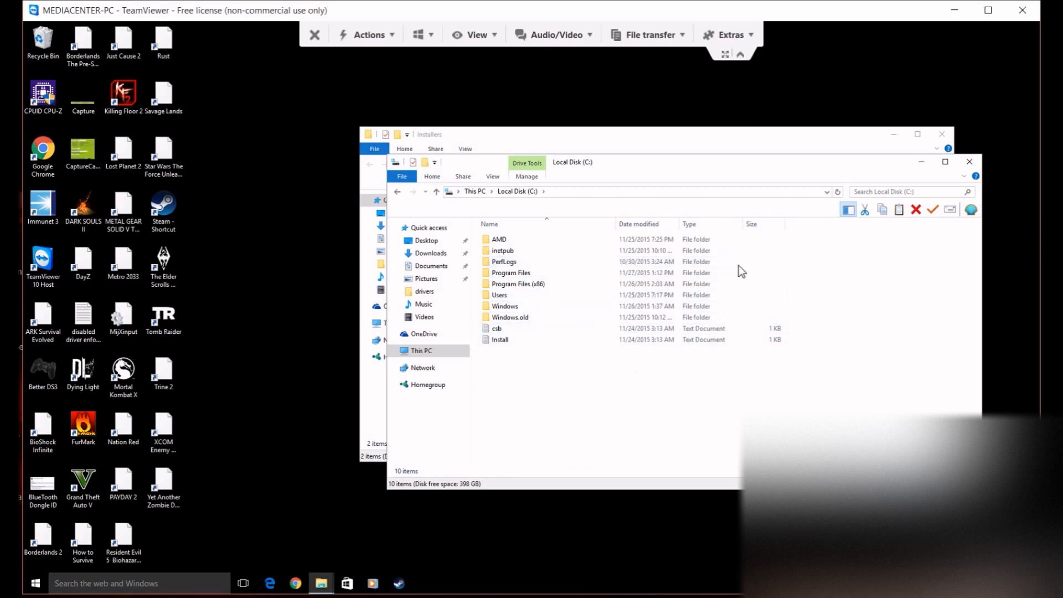
{"action": "left_click", "coordinate": [969, 163]}
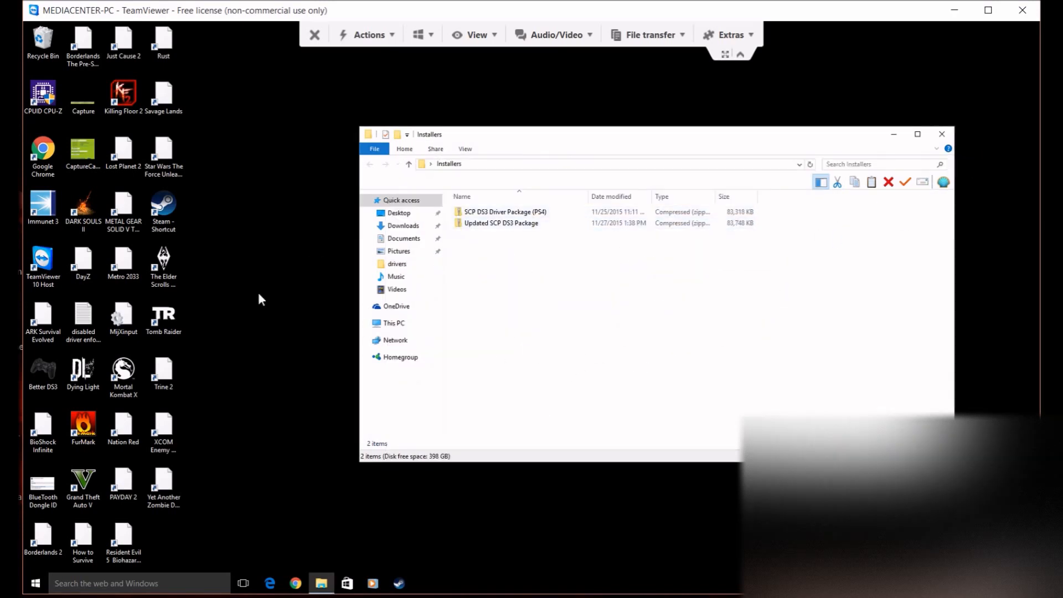
- Search Windows for services.msc and open the Services console
{"action": "left_click", "coordinate": [35, 583]}
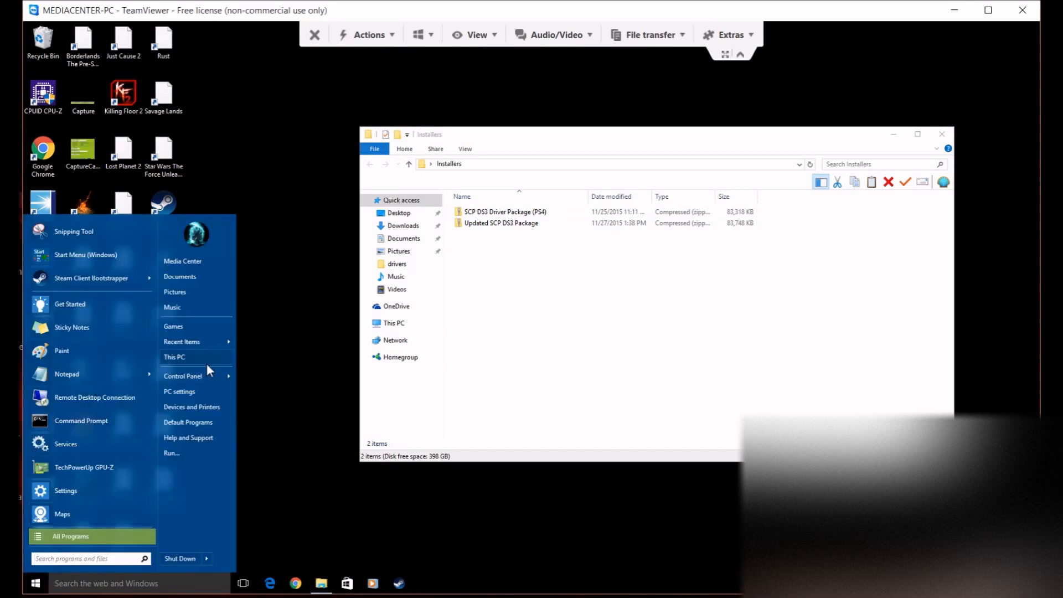
{"action": "left_click", "coordinate": [165, 583]}
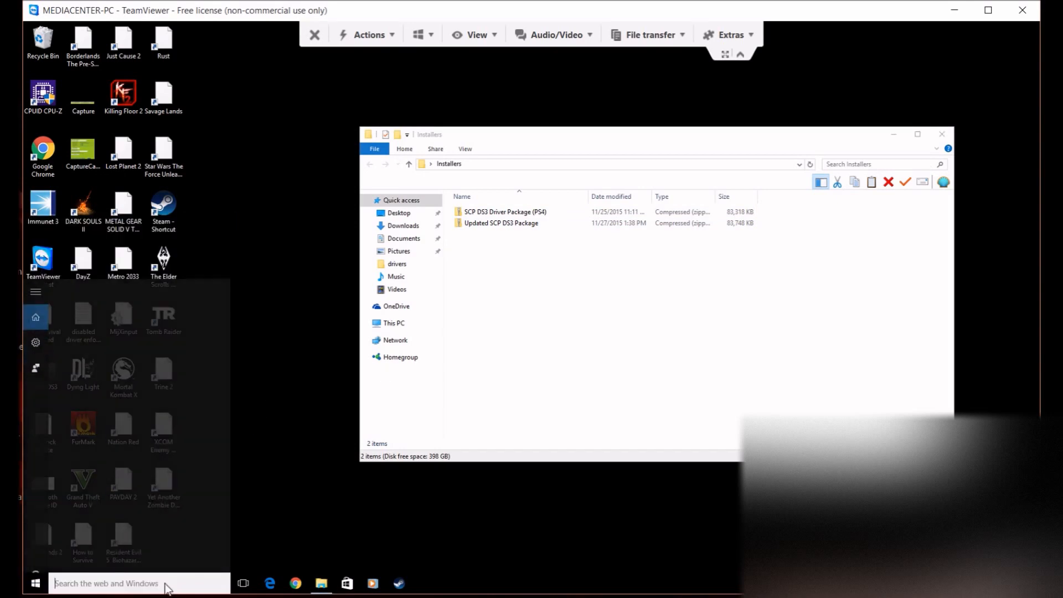
{"action": "type", "text": "services.msc"}
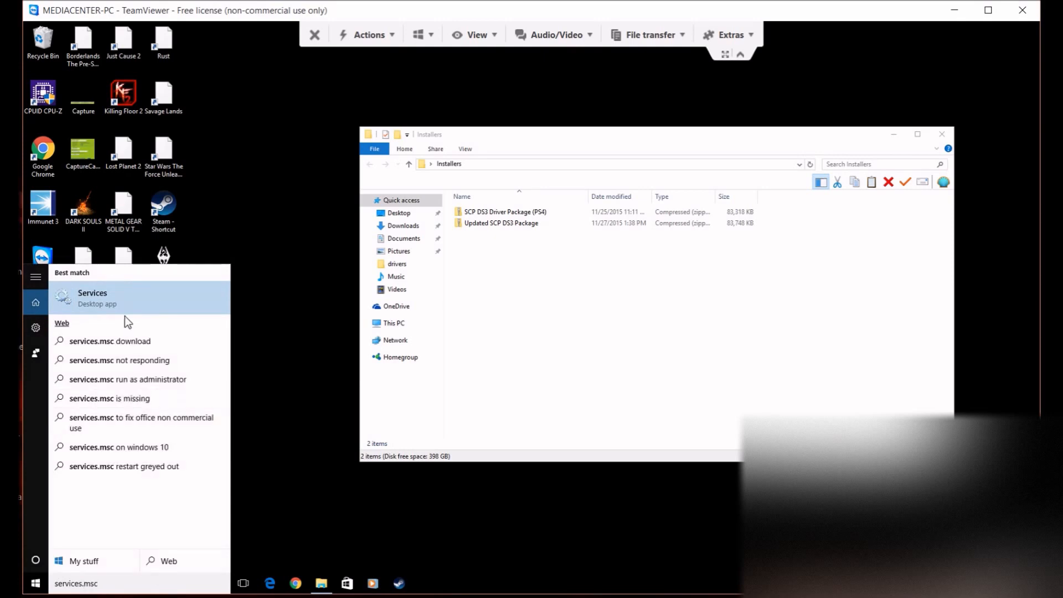
{"action": "left_click", "coordinate": [124, 311]}
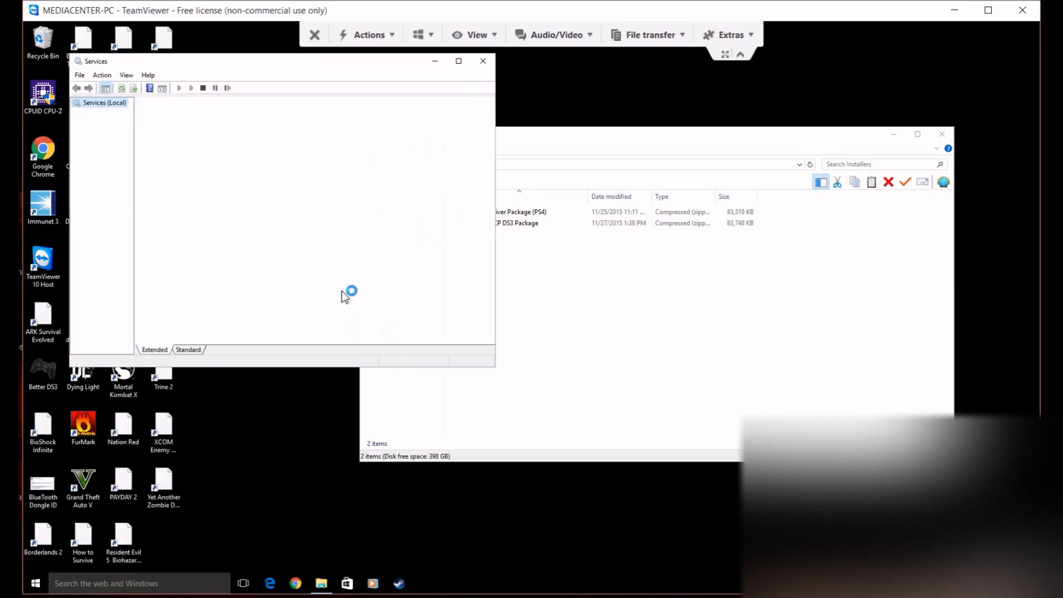
- Select the SCP DS3 Service in the services list and try to start it
{"action": "left_click", "coordinate": [313, 201]}
{"action": "type", "text": "scp"}
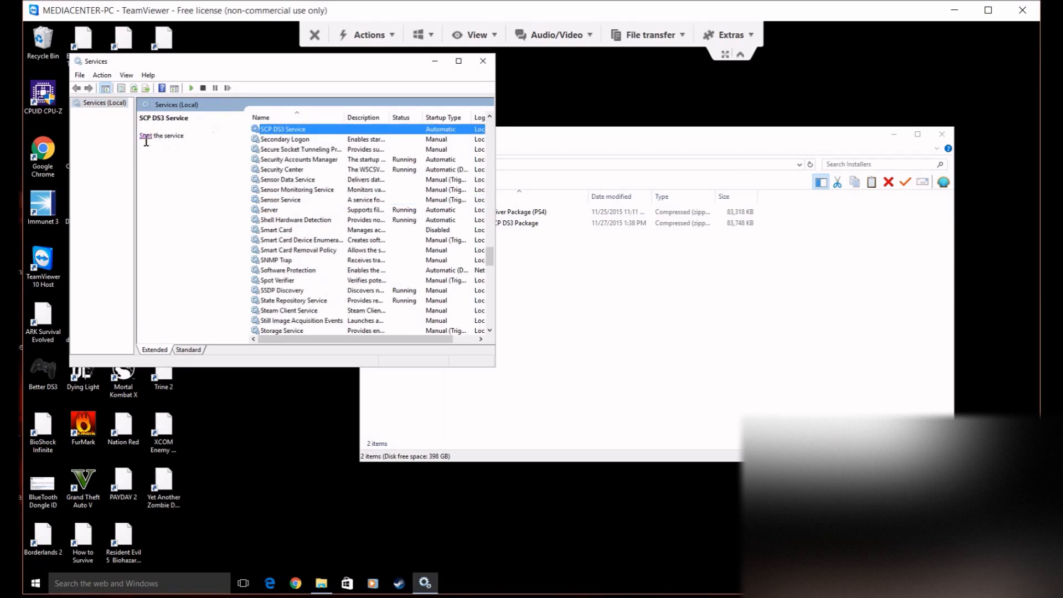
{"action": "left_click", "coordinate": [145, 136]}
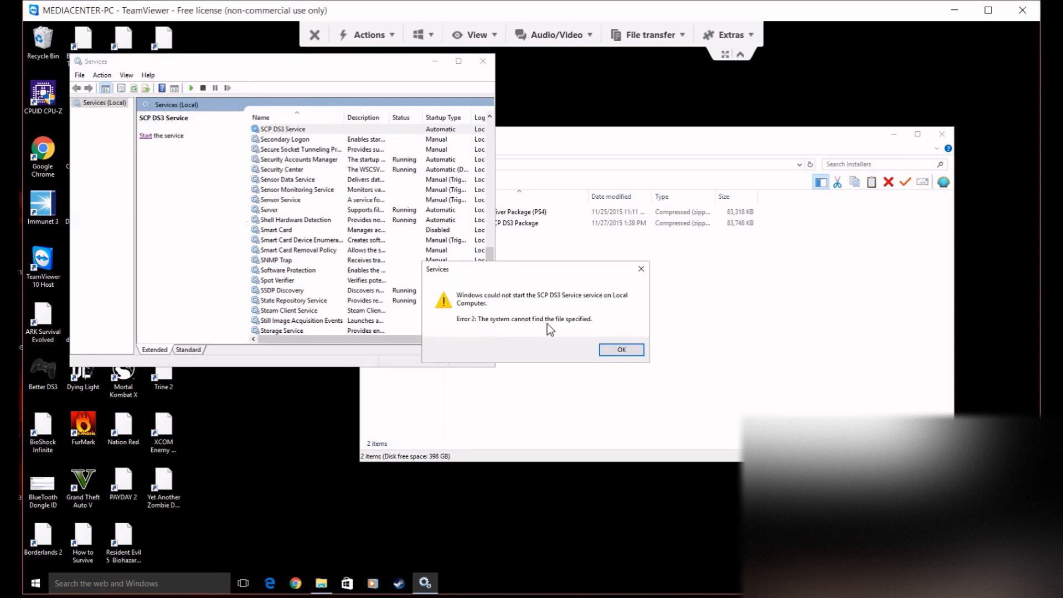
{"action": "left_click", "coordinate": [619, 349]}
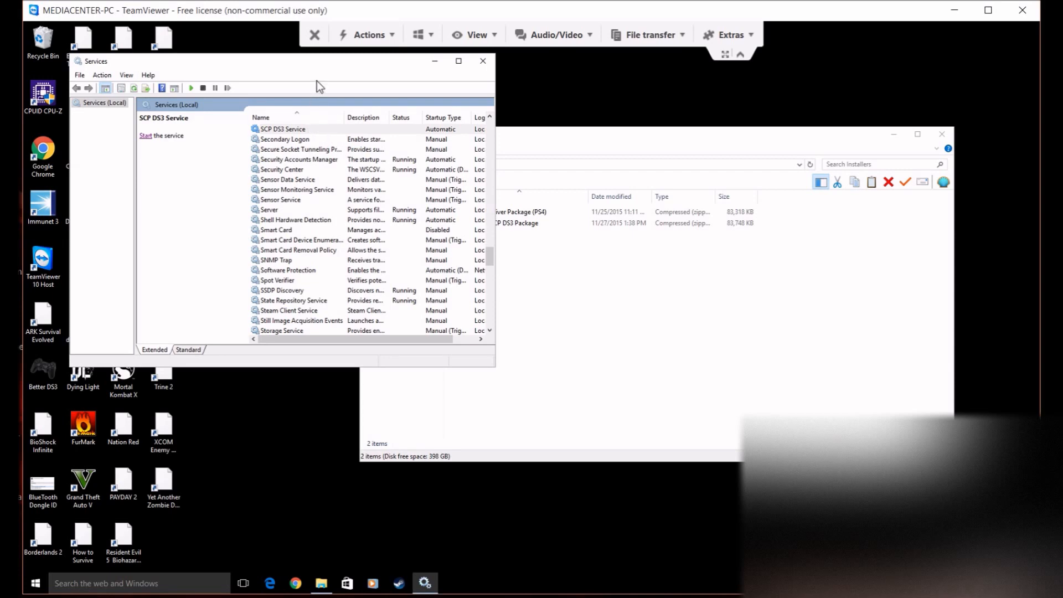
{"action": "left_click", "coordinate": [497, 316]}
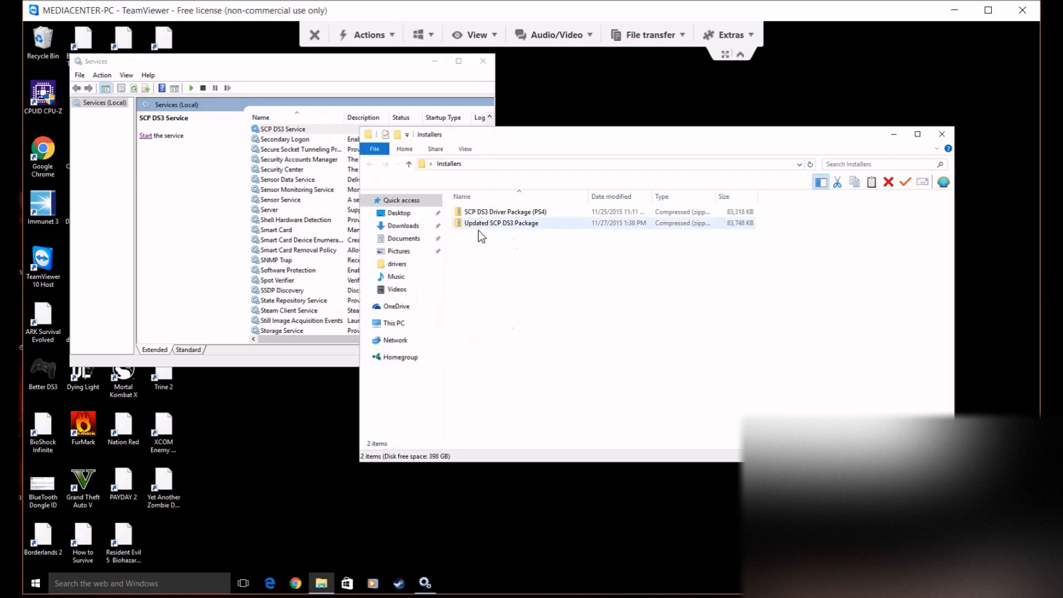
{"action": "left_click", "coordinate": [281, 132]}
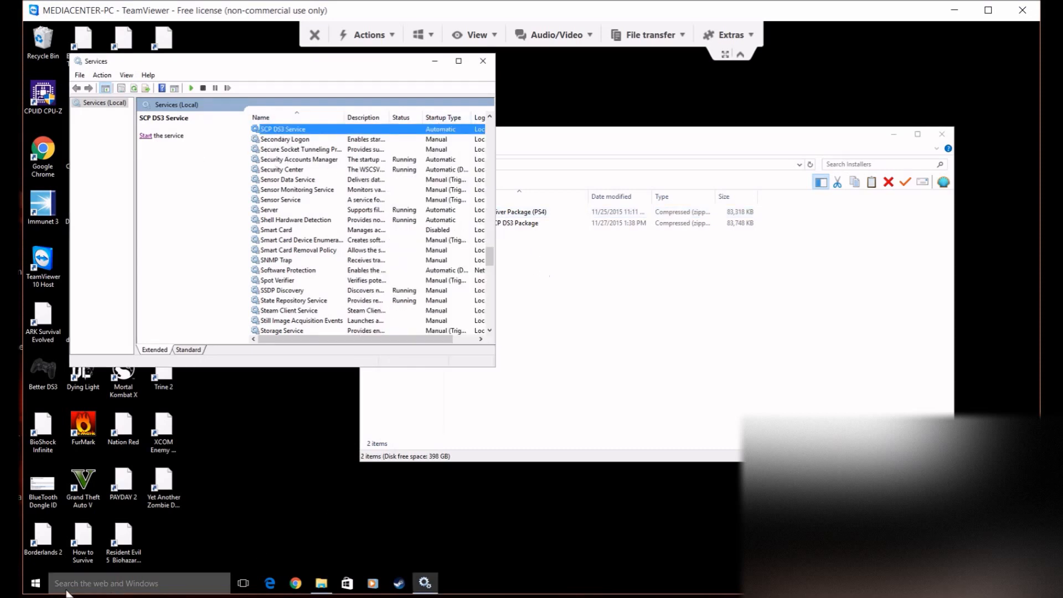
- Find cmd and run it as administrator, placing its window beside the Services console
{"action": "left_click", "coordinate": [35, 584]}
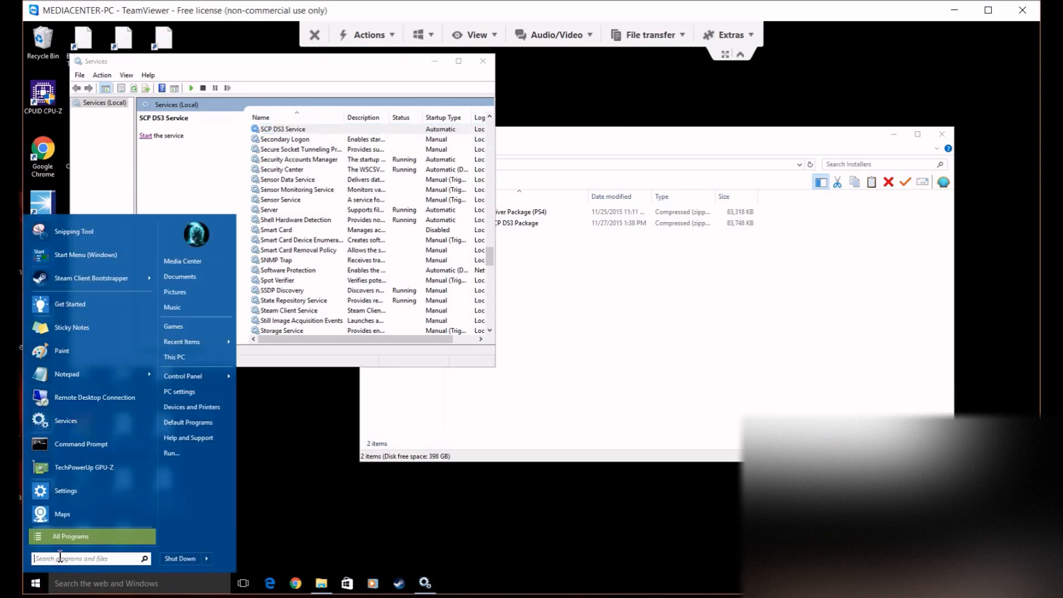
{"action": "type", "text": "cmd"}
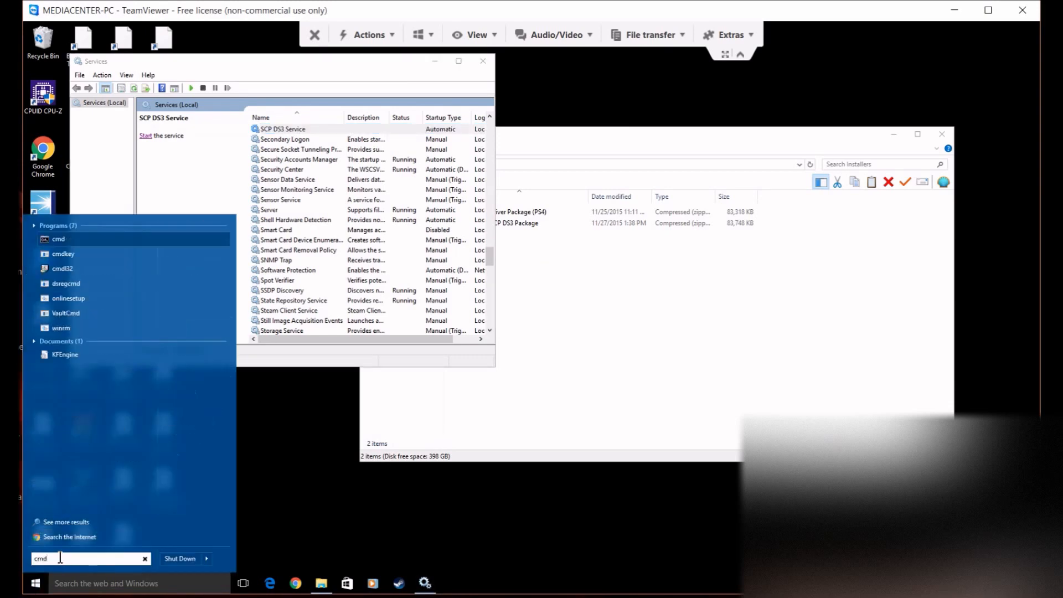
{"action": "right_click", "coordinate": [61, 238]}
{"action": "left_click", "coordinate": [80, 253]}
{"action": "left_click_drag", "start_coordinate": [252, 109], "coordinate": [753, 152]}
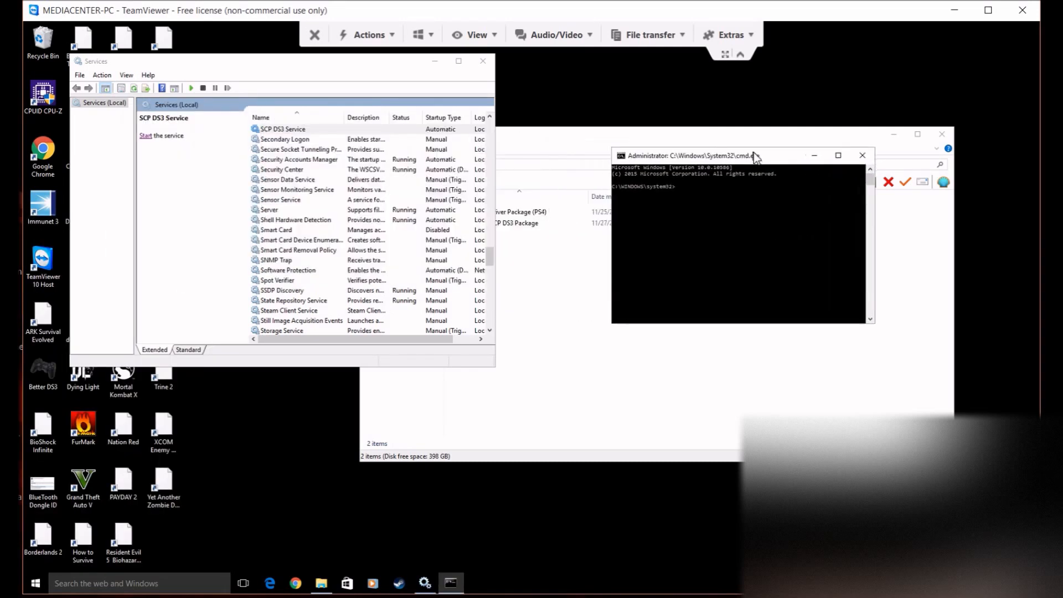
- Open the SCP DS3 Service's properties to check its service name and return to the administrator Command Prompt
{"action": "left_click", "coordinate": [275, 130]}
{"action": "right_click", "coordinate": [274, 130]}
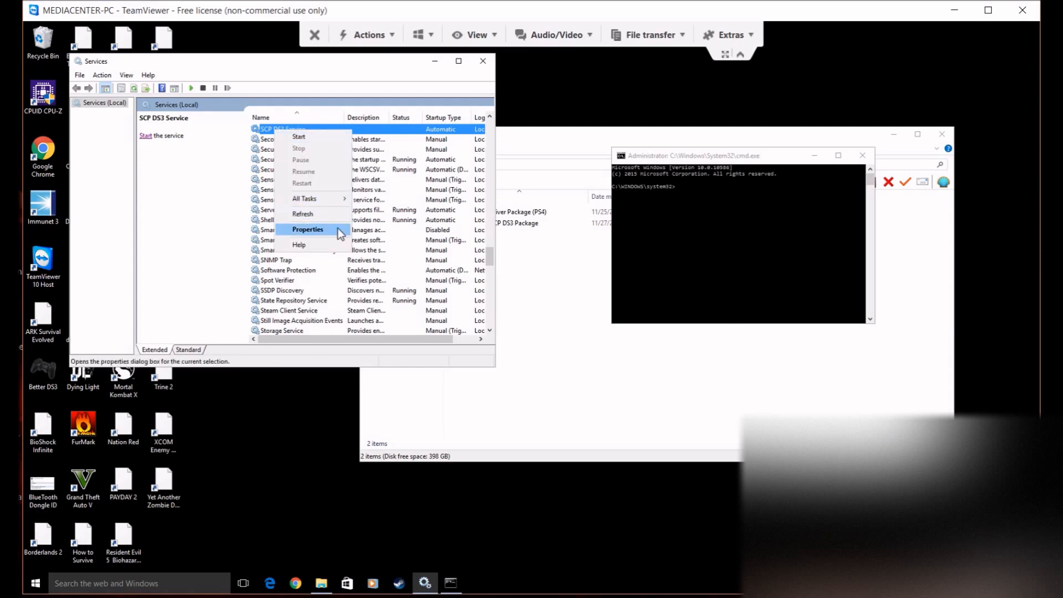
{"action": "left_click", "coordinate": [331, 228]}
{"action": "left_click", "coordinate": [262, 130]}
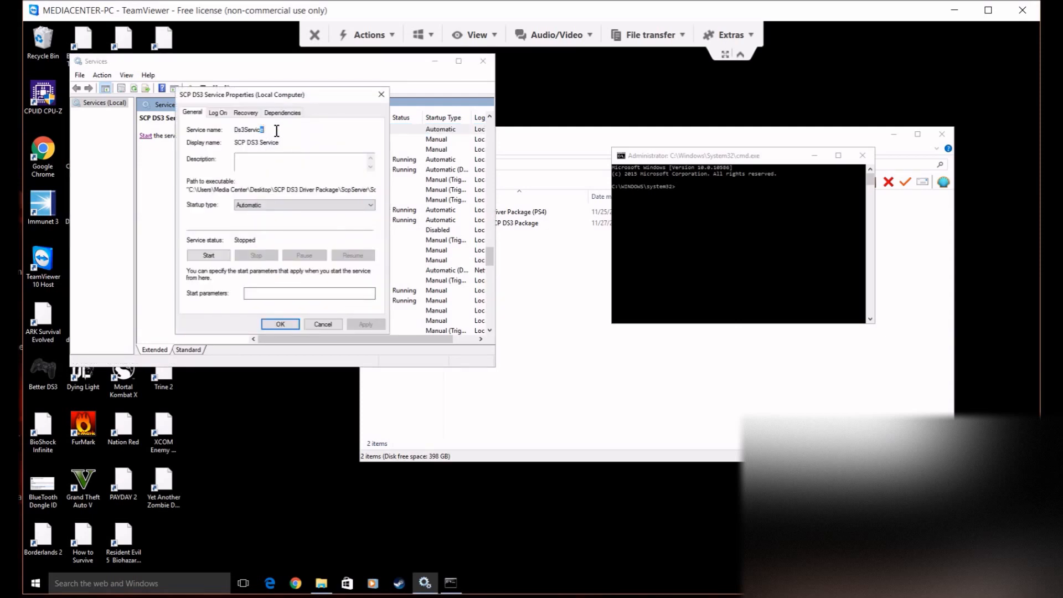
{"action": "left_click", "coordinate": [759, 236]}
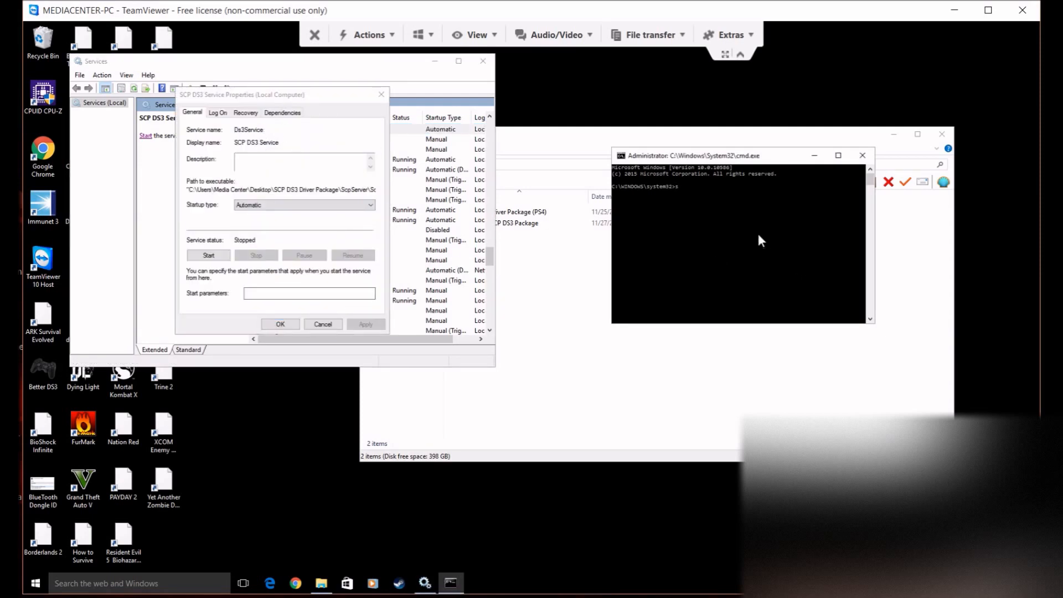
- Delete the SCP DS3 Service with the command sc delete ds3service and close the service properties, Services console and Command Prompt
{"action": "type", "text": "sc delete ds3service"}
{"action": "key", "text": "Return"}
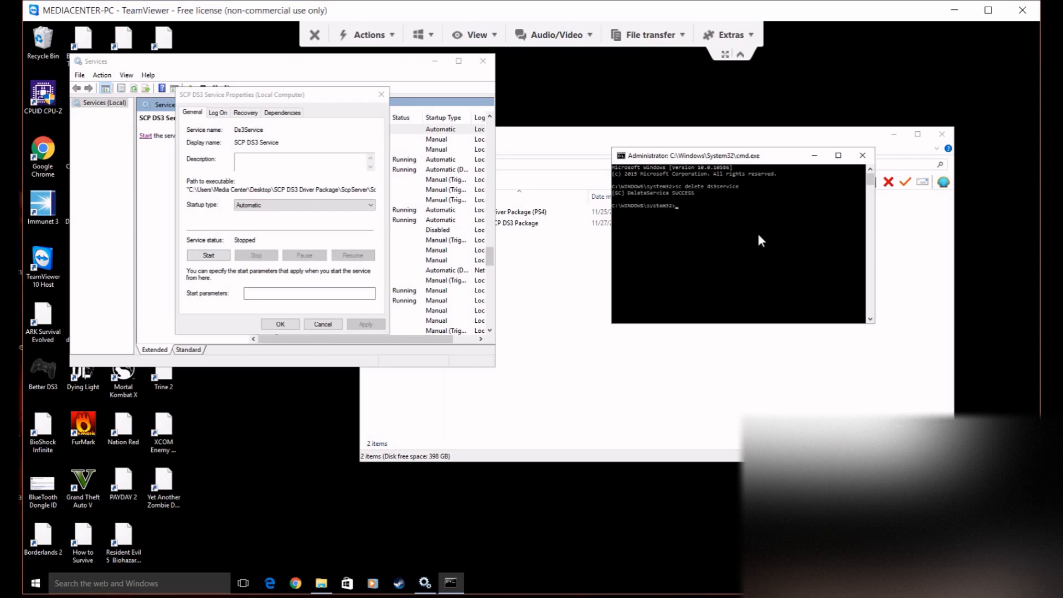
{"action": "left_click", "coordinate": [321, 325]}
{"action": "left_click", "coordinate": [482, 61]}
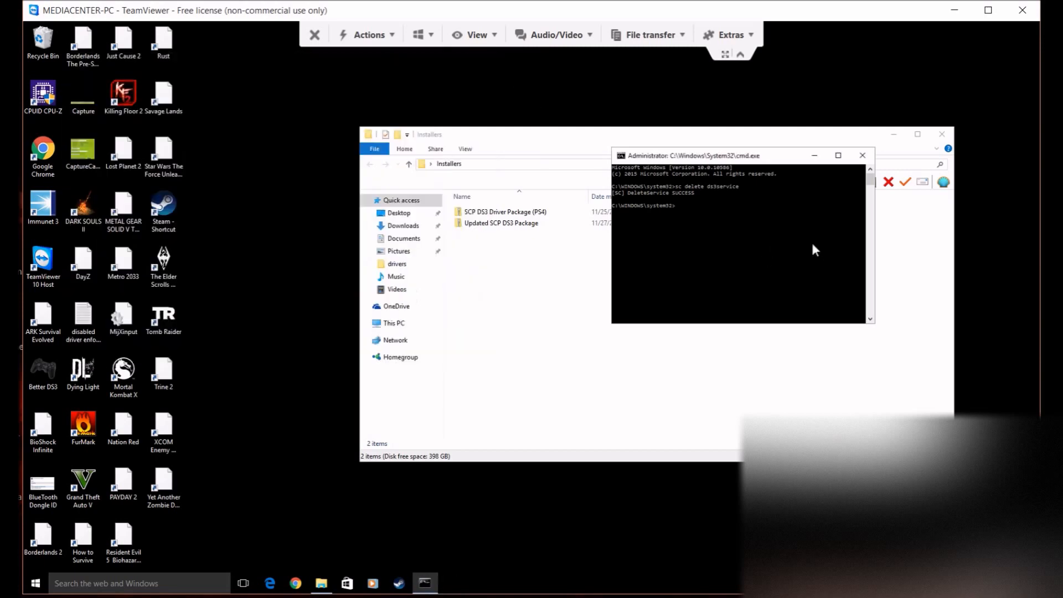
{"action": "left_click_drag", "start_coordinate": [718, 161], "coordinate": [539, 266]}
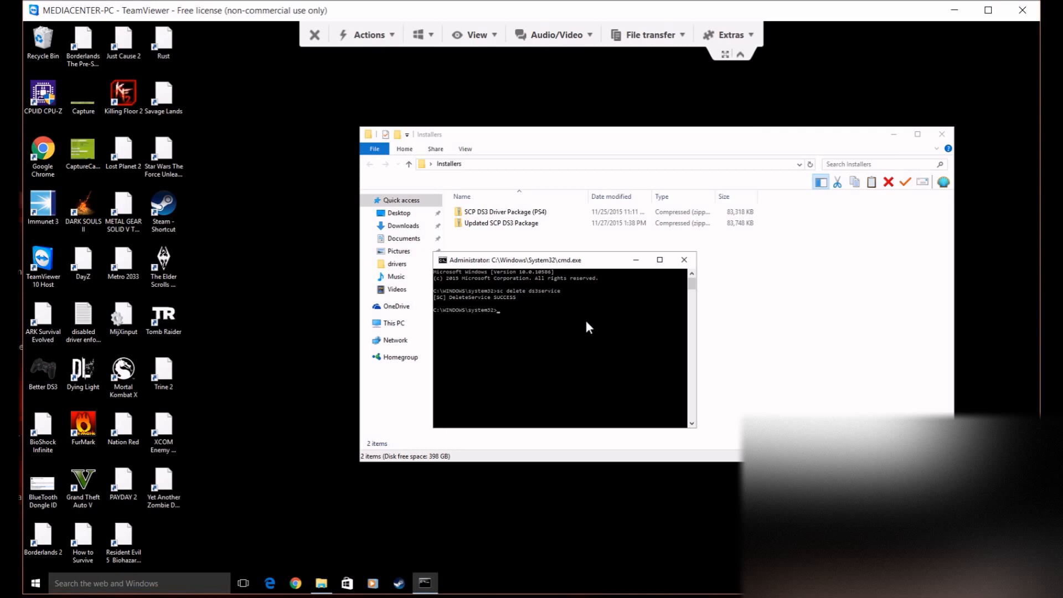
{"action": "left_click", "coordinate": [683, 260]}
{"action": "left_click", "coordinate": [35, 582]}
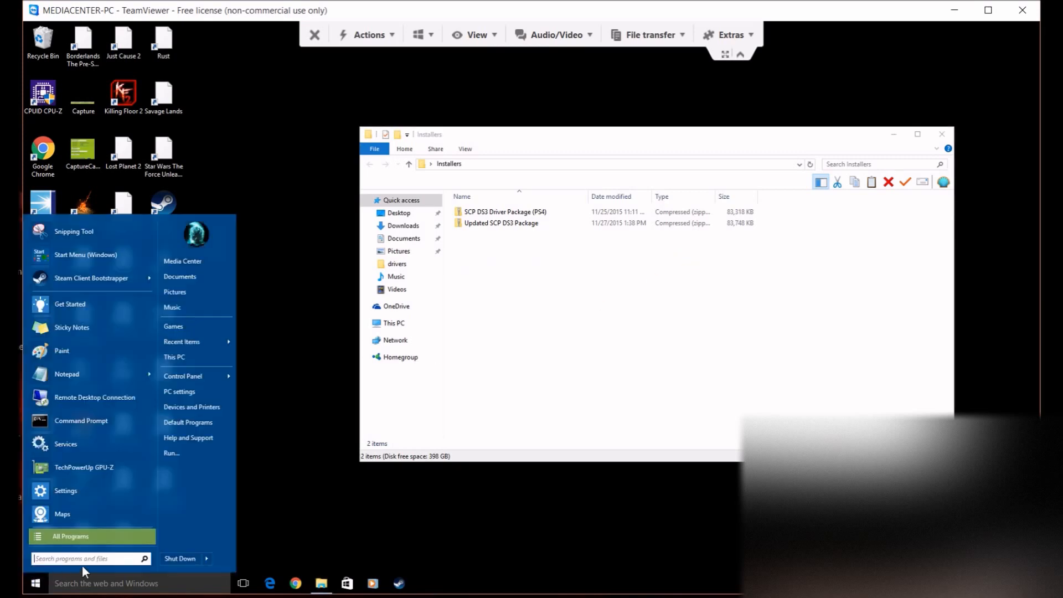
{"action": "type", "text": "servic"}
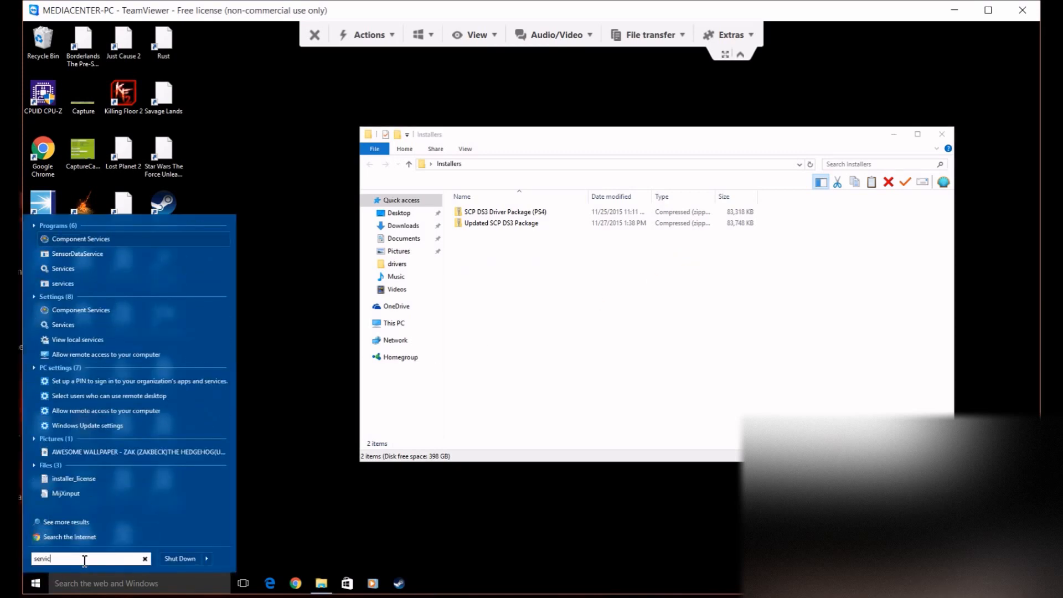
{"action": "key", "text": "BackSpace"}
{"action": "key", "text": "BackSpace"}
{"action": "key", "text": "BackSpace"}
{"action": "key", "text": "BackSpace"}
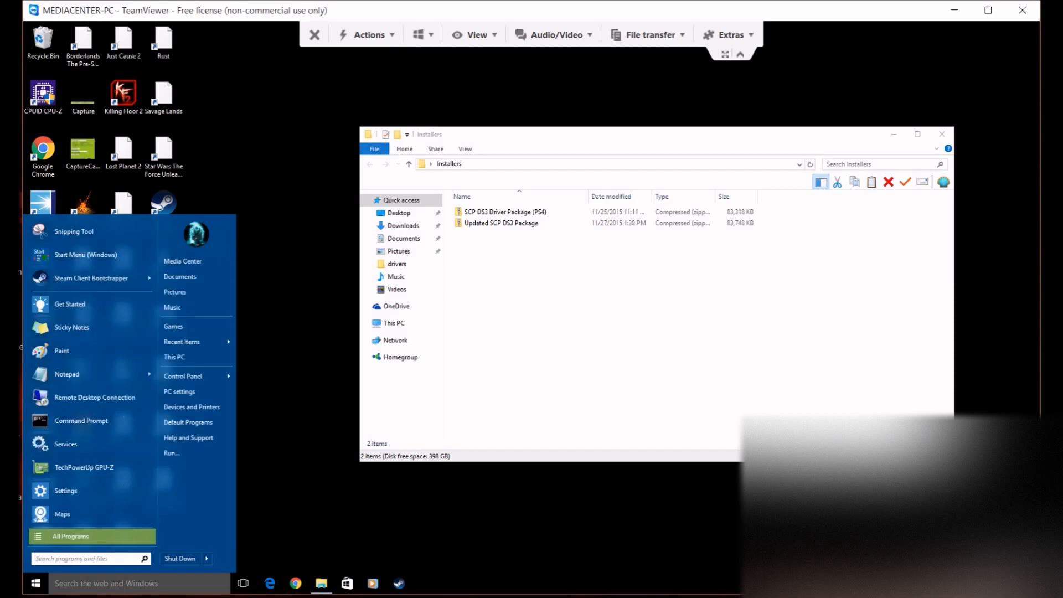
{"action": "left_click", "coordinate": [453, 459]}
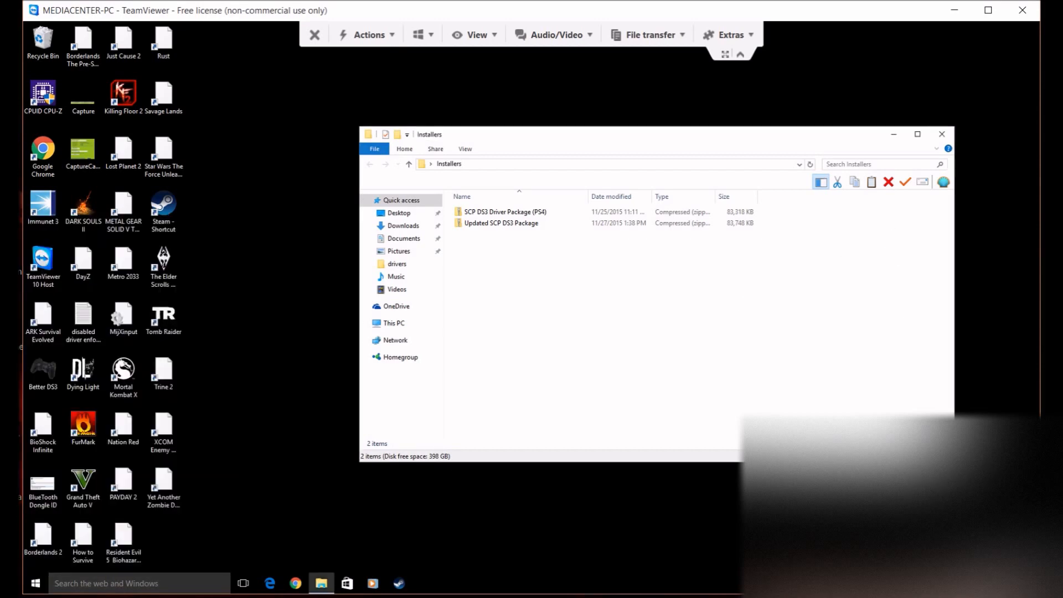
- Close the Installers folder and bring up the computer's shutdown options
{"action": "left_click", "coordinate": [941, 134]}
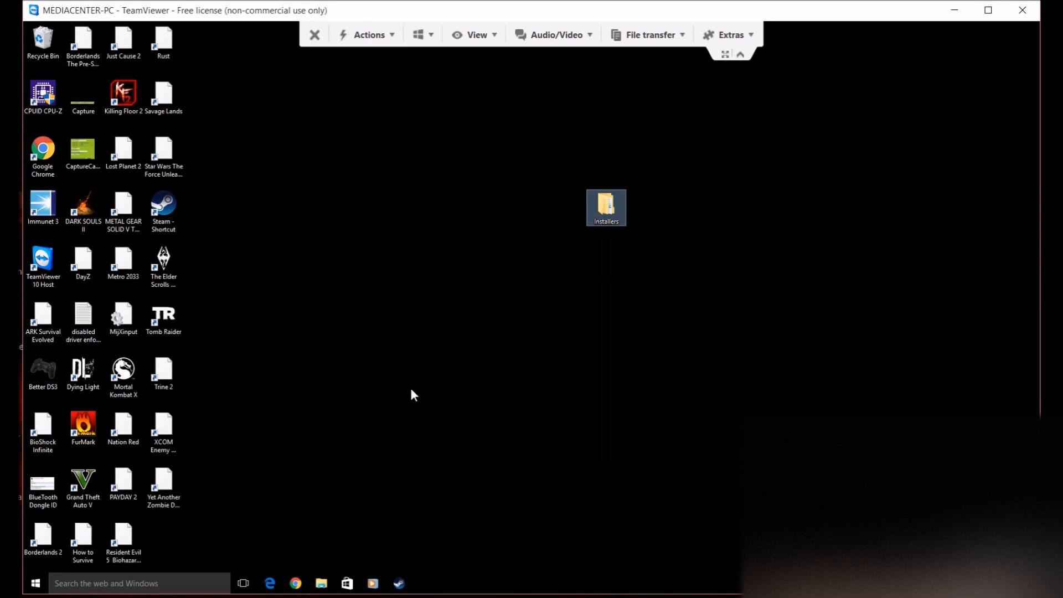
{"action": "left_click", "coordinate": [35, 583]}
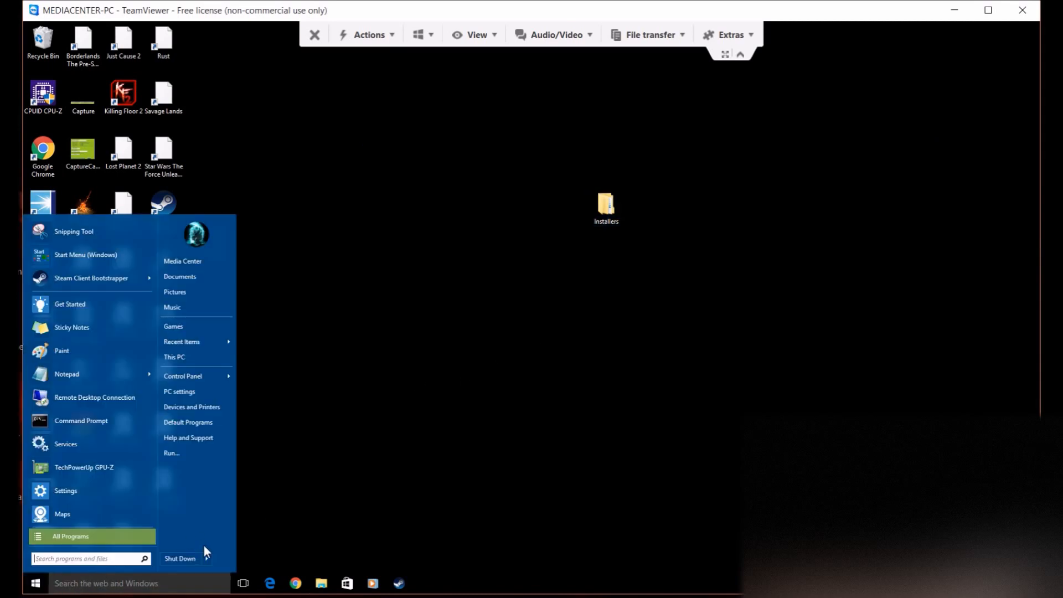
{"action": "mouse_move", "coordinate": [208, 556]}
{"action": "left_click", "coordinate": [227, 535]}
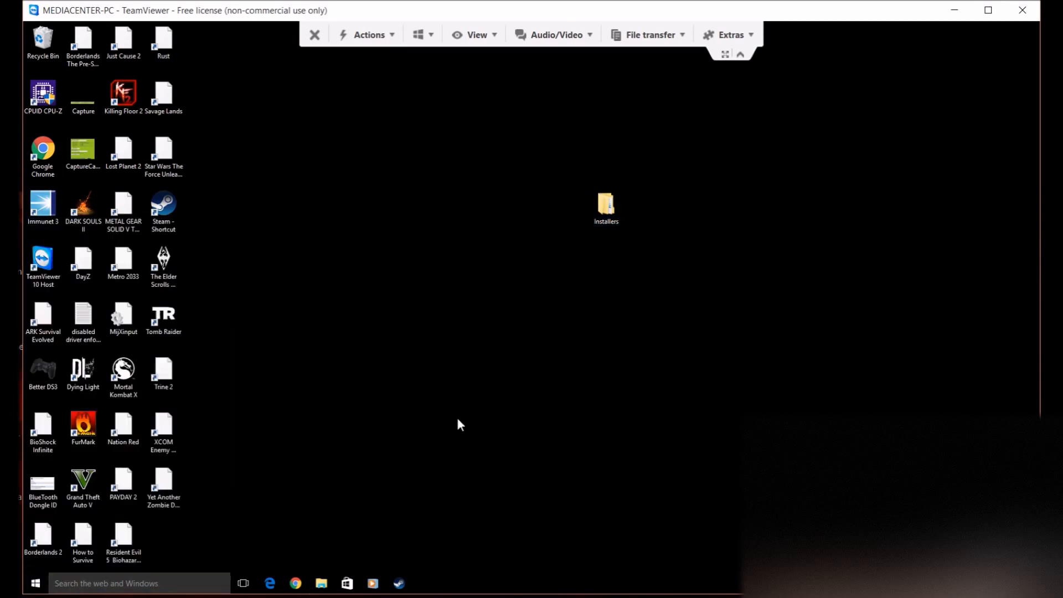
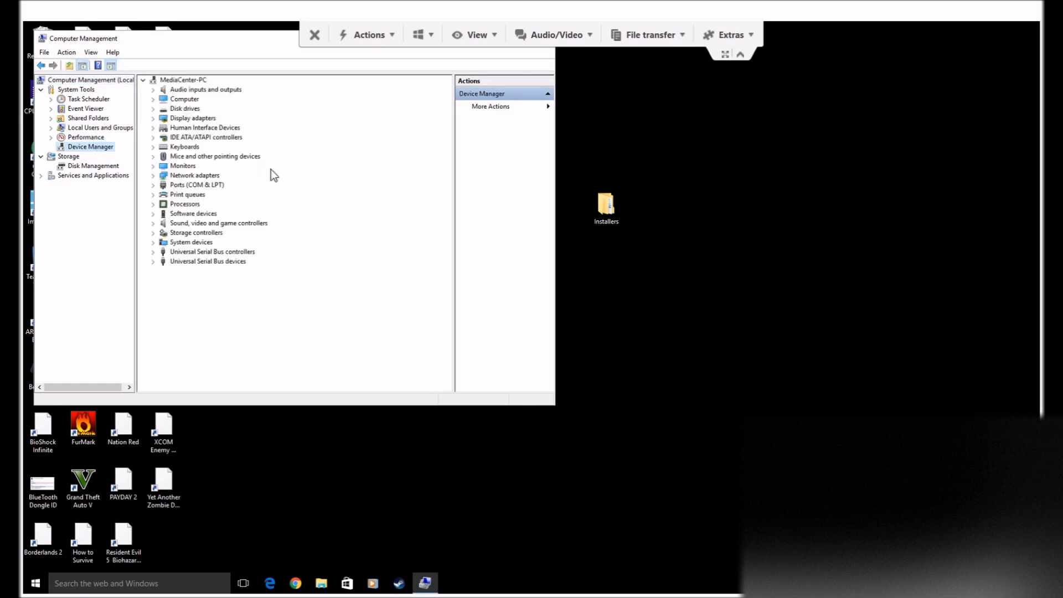
- Check which devices are under Universal Serial Bus devices in Device Manager and close Computer Management
{"action": "left_click", "coordinate": [153, 261]}
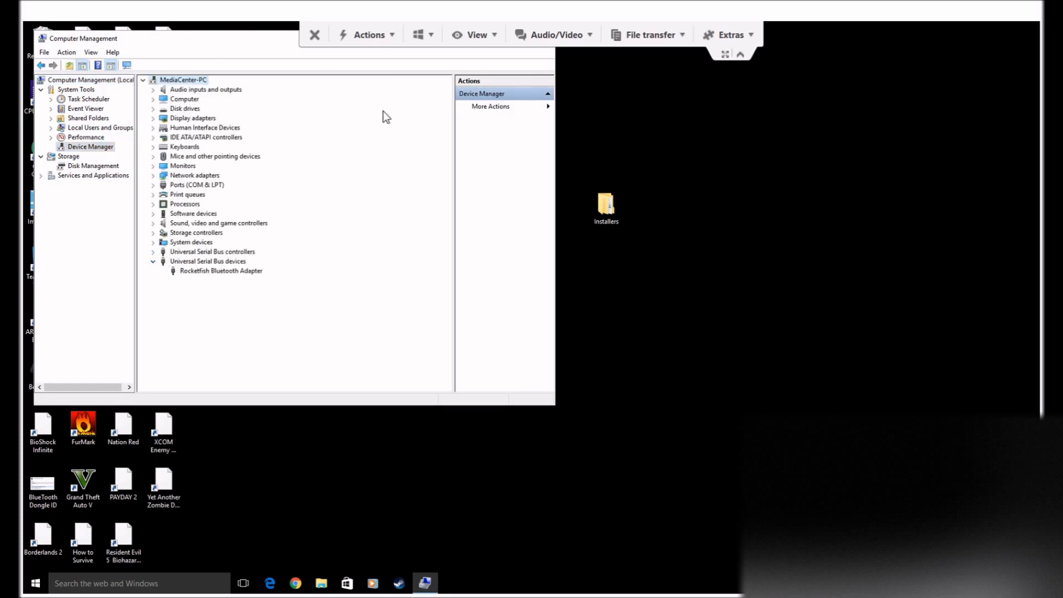
{"action": "left_click_drag", "start_coordinate": [213, 47], "coordinate": [357, 117]}
{"action": "left_click", "coordinate": [664, 108]}
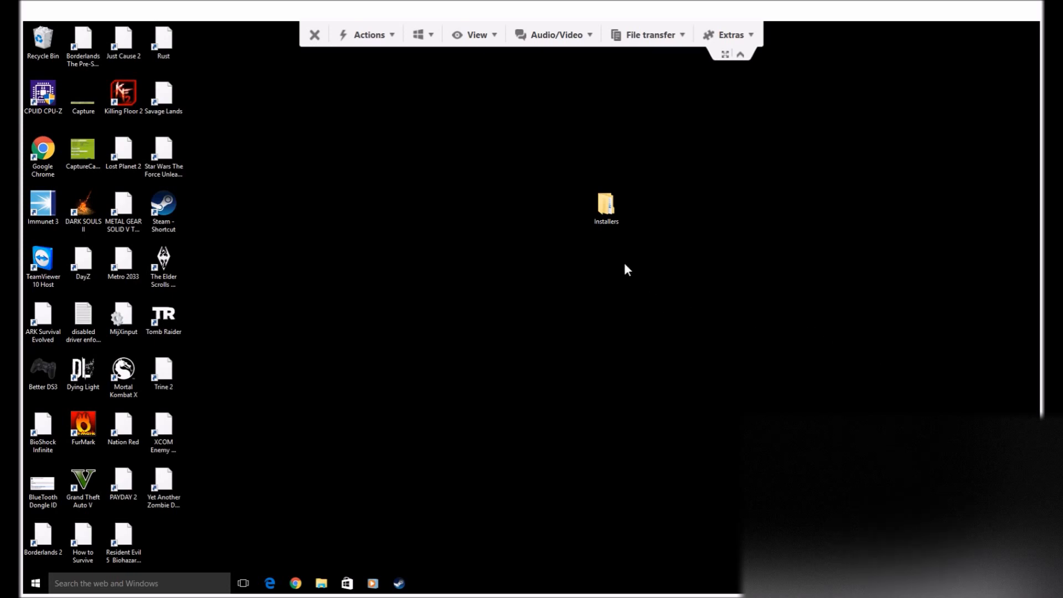
- Open the Installers folder on the desktop and compare the SCP DS3 Driver Package (PS4) and Updated SCP DS3 Package archives
{"action": "double_click", "coordinate": [610, 205]}
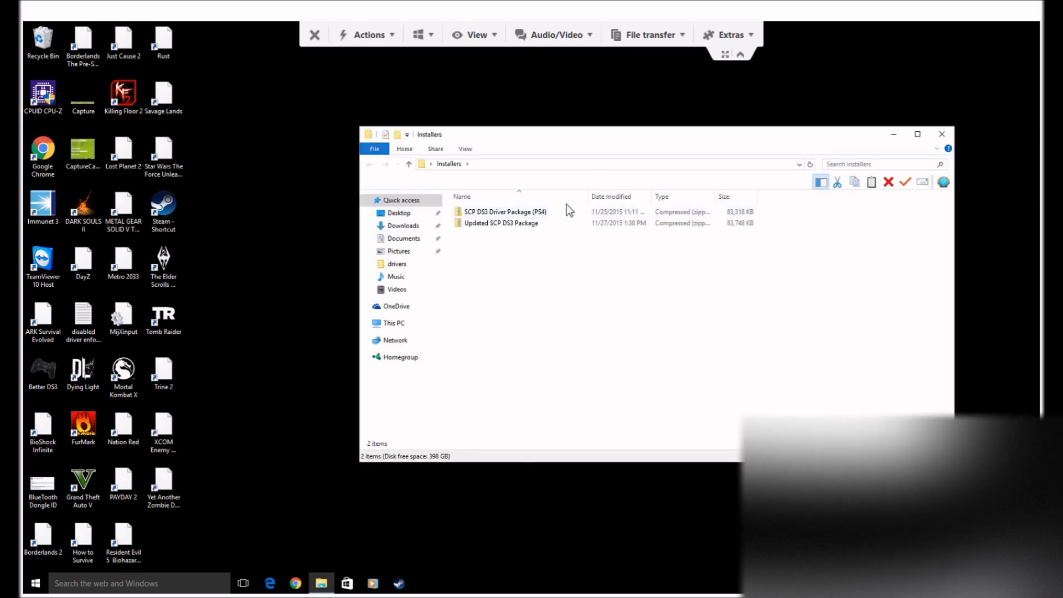
{"action": "left_click", "coordinate": [515, 223]}
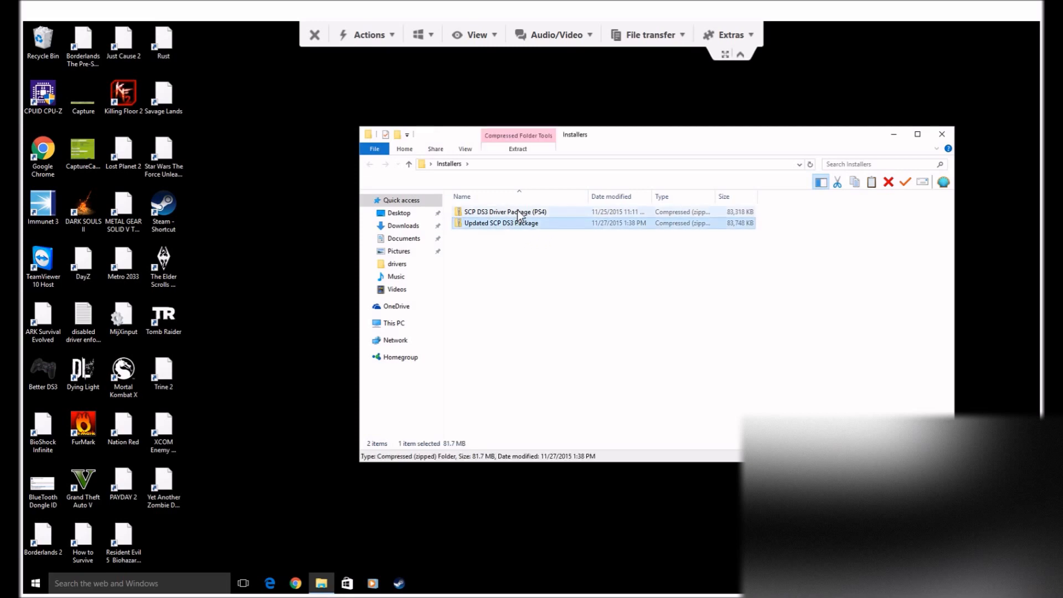
{"action": "left_click", "coordinate": [518, 212]}
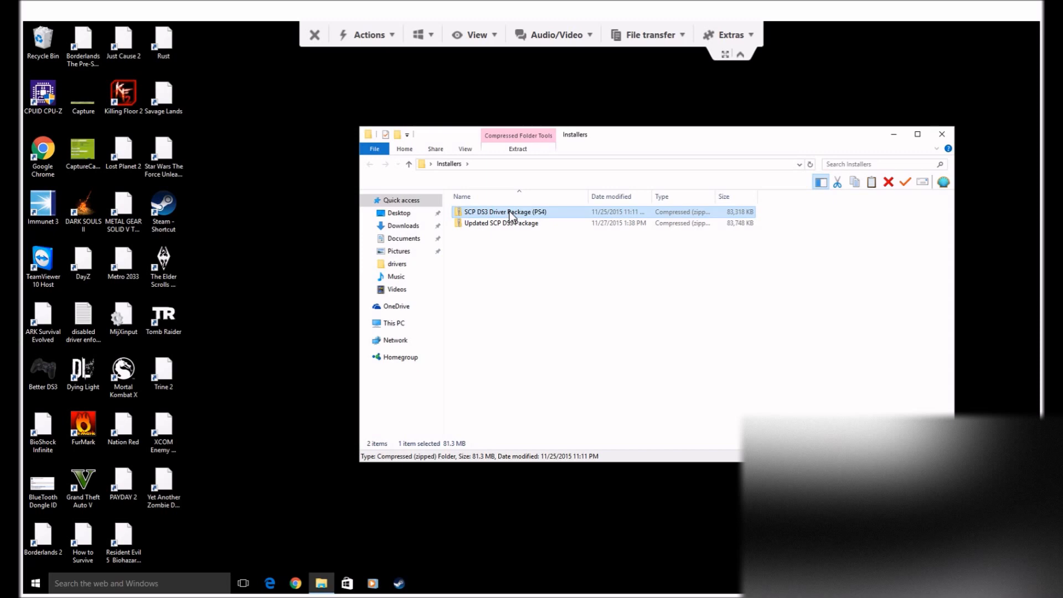
{"action": "left_click", "coordinate": [490, 224]}
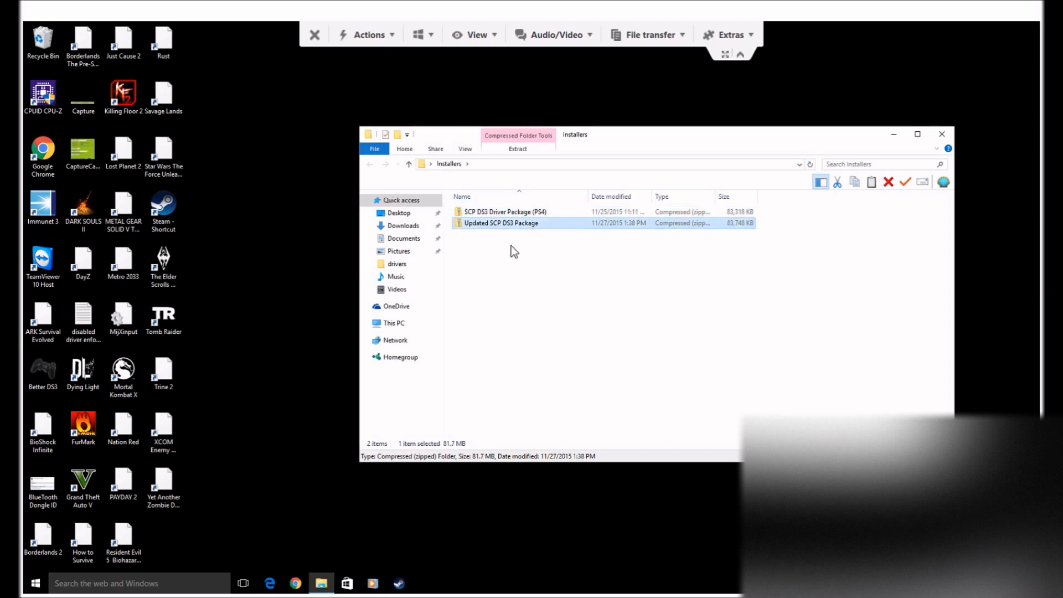
{"action": "left_click", "coordinate": [500, 210]}
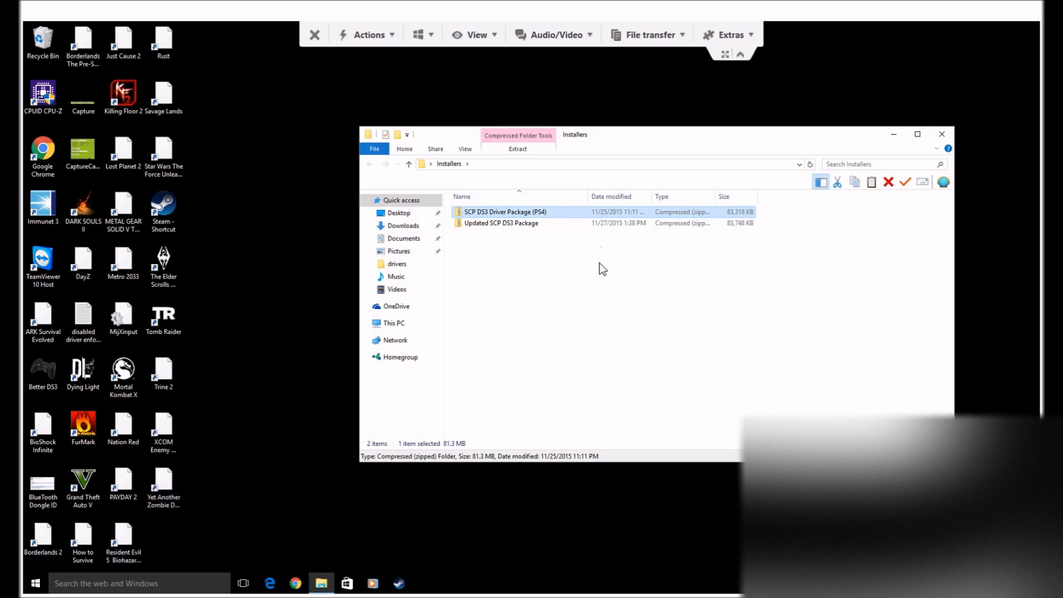
{"action": "right_click", "coordinate": [540, 216]}
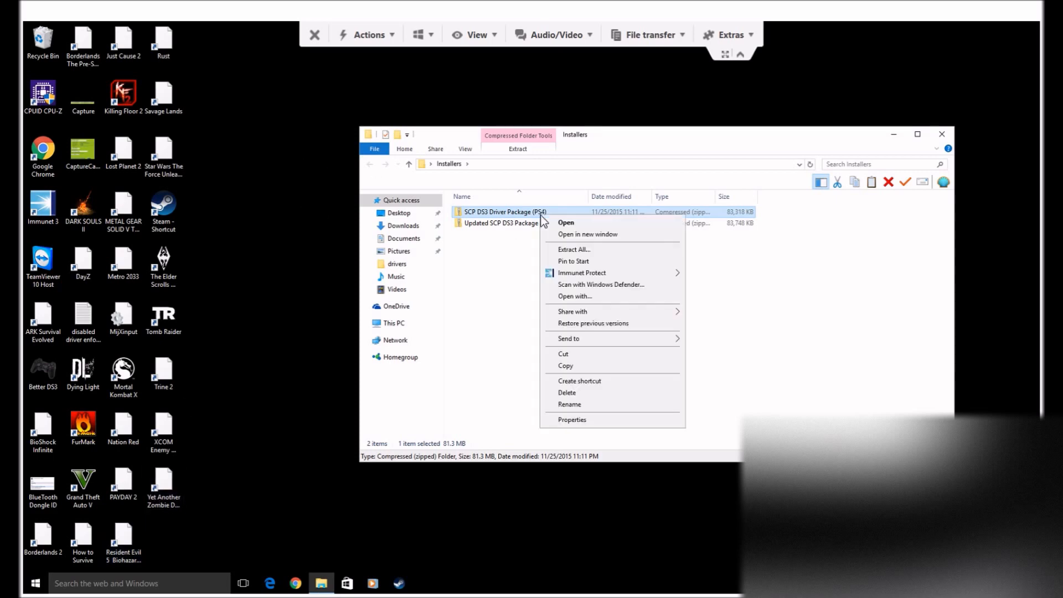
{"action": "key", "text": "Escape"}
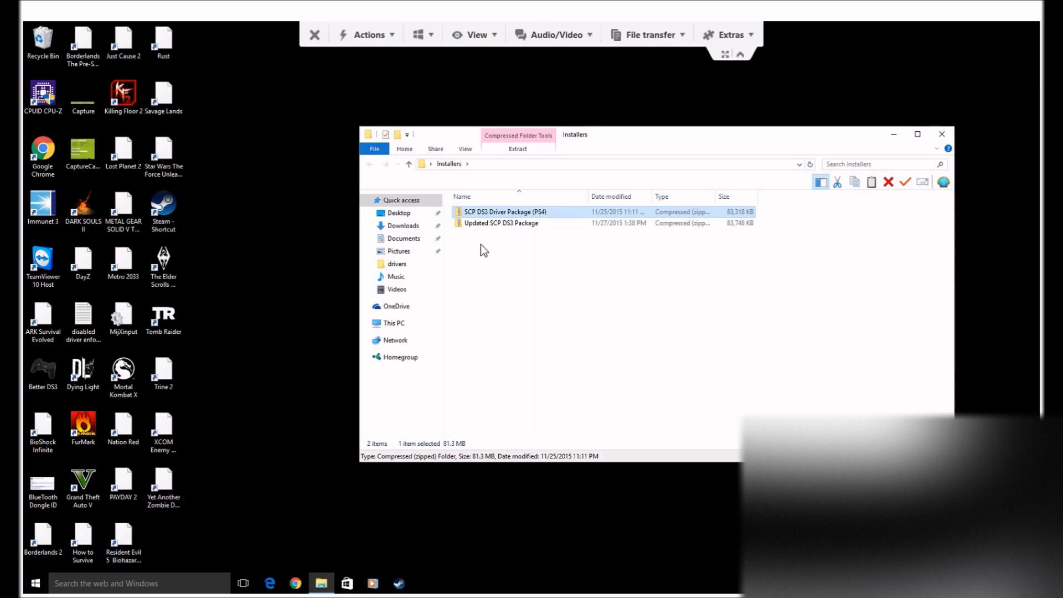
{"action": "right_click", "coordinate": [506, 216]}
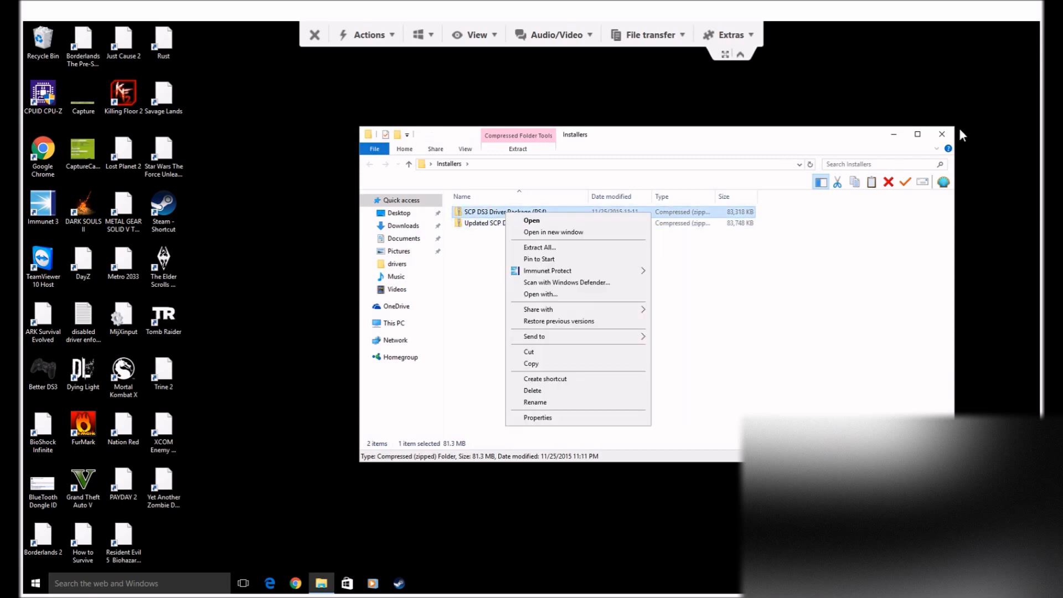
{"action": "left_click", "coordinate": [942, 134]}
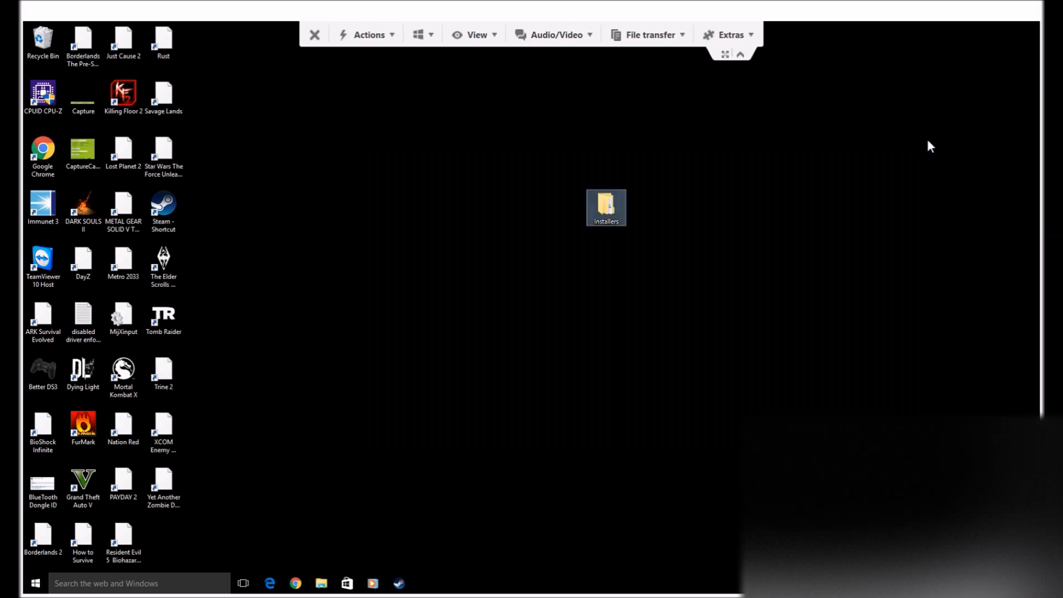
- Extract the SCP DS3 Driver Package (PS4) archive into its own folder inside the Installers folder
{"action": "double_click", "coordinate": [611, 205]}
{"action": "left_click", "coordinate": [491, 212]}
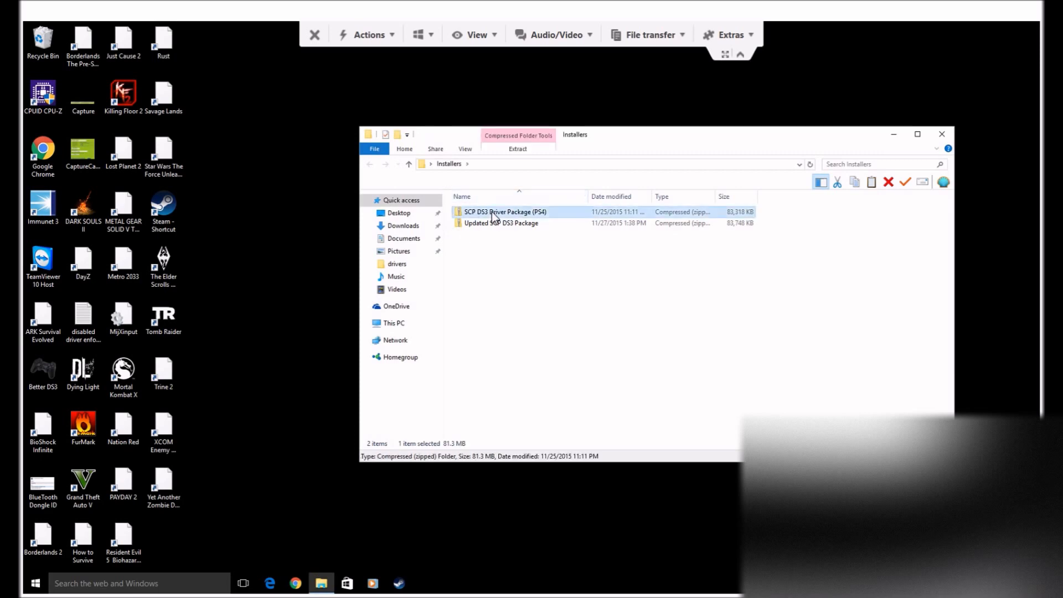
{"action": "right_click", "coordinate": [491, 211]}
{"action": "left_click", "coordinate": [524, 241]}
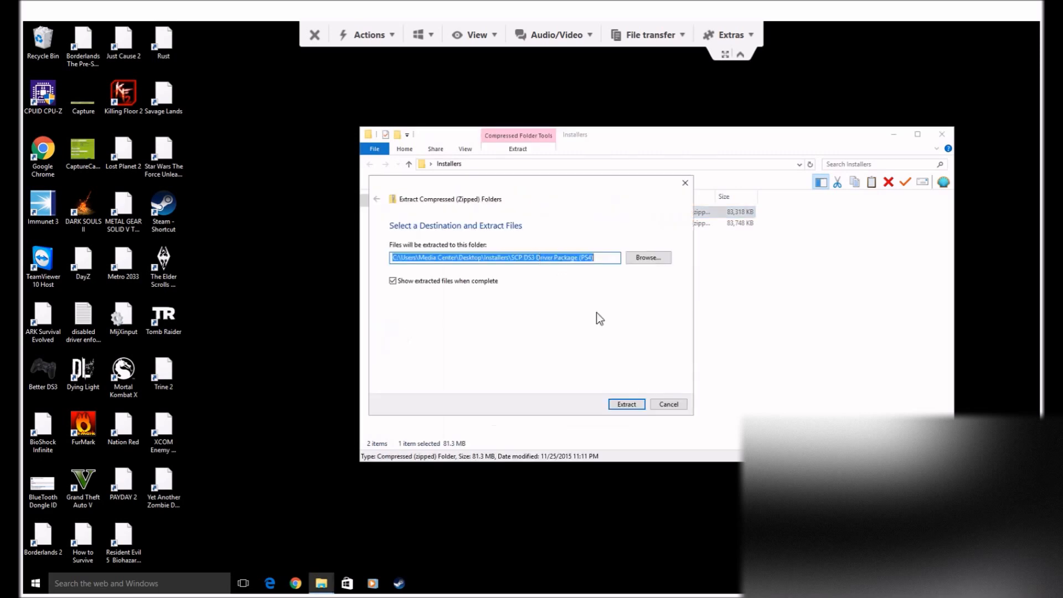
{"action": "left_click", "coordinate": [627, 402]}
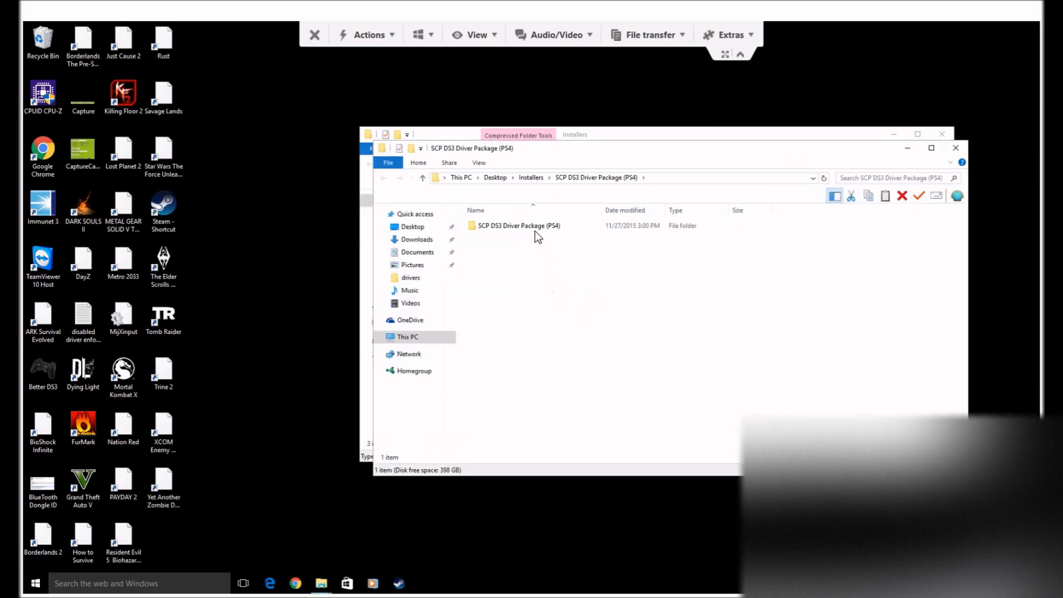
- Move the inner SCP DS3 Driver Package folder from the extracted files to the desktop and close the emptied folder's window
{"action": "double_click", "coordinate": [535, 228]}
{"action": "left_click", "coordinate": [522, 231]}
{"action": "double_click", "coordinate": [520, 232]}
{"action": "left_click", "coordinate": [383, 177]}
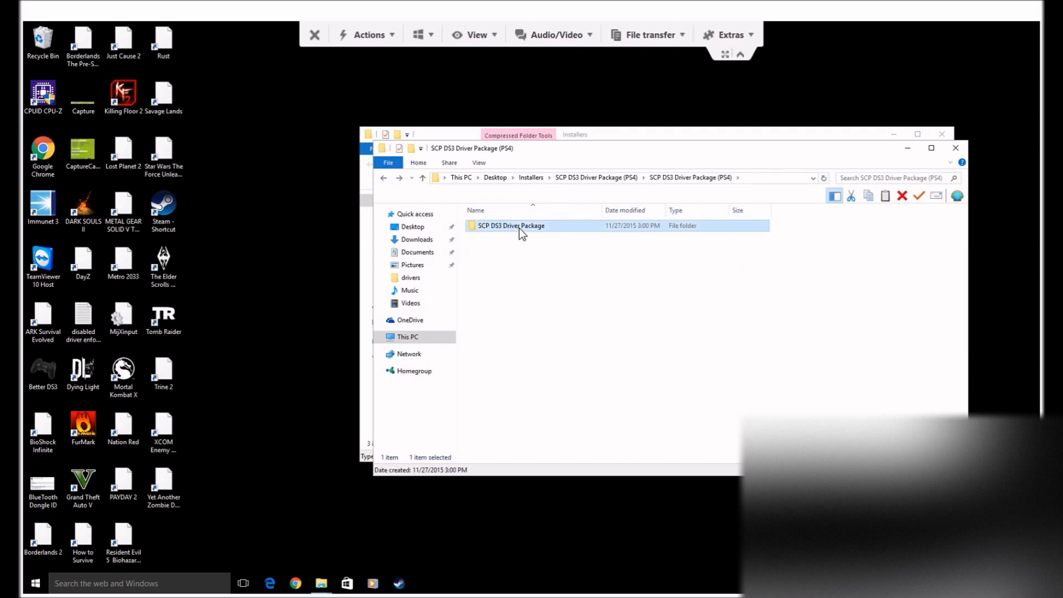
{"action": "right_click", "coordinate": [235, 73]}
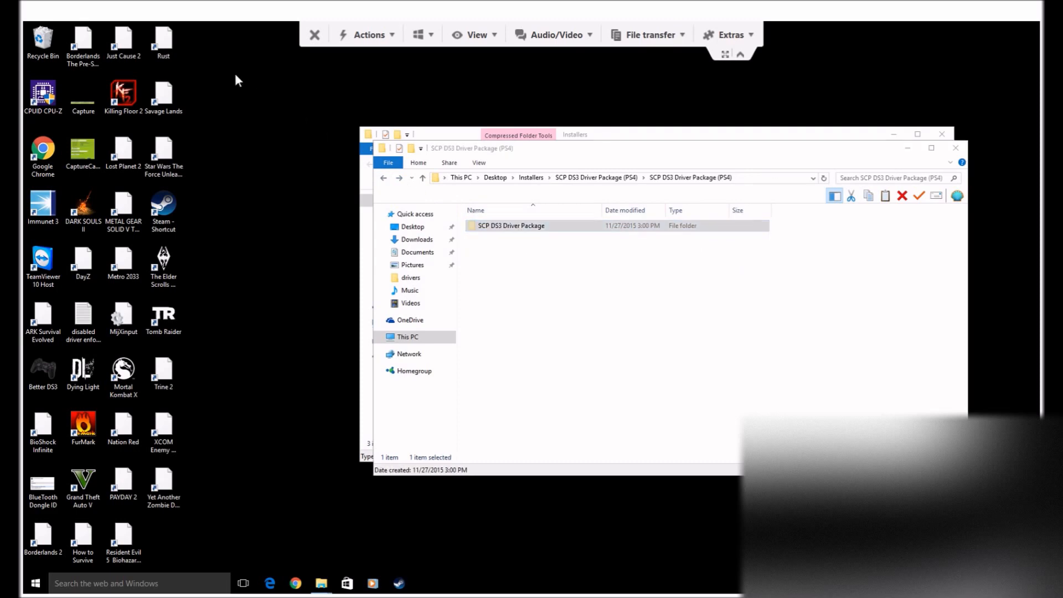
{"action": "left_click", "coordinate": [260, 136]}
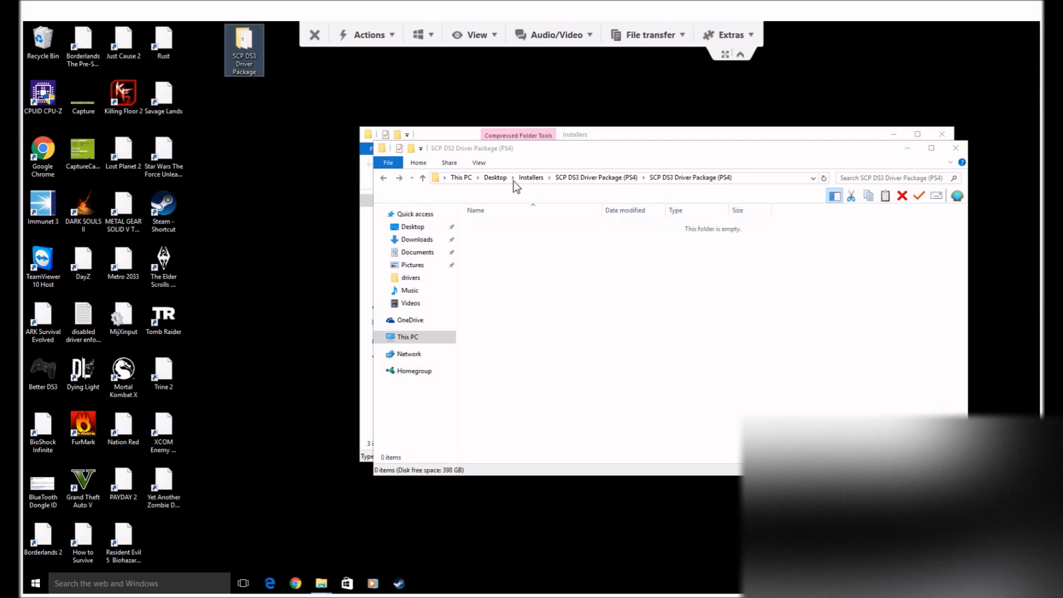
{"action": "left_click", "coordinate": [955, 148]}
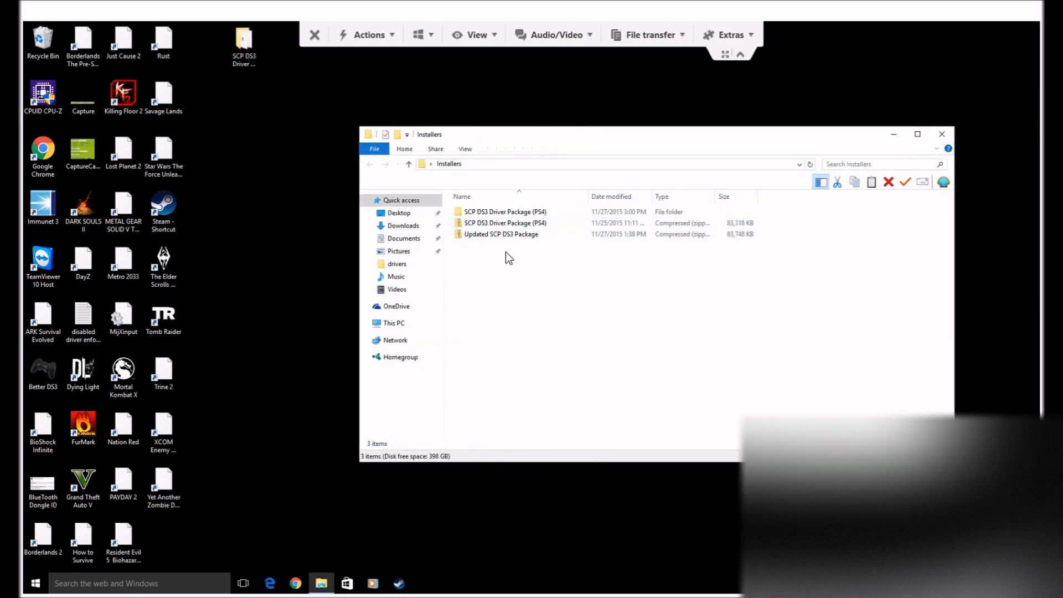
- Delete the leftover extracted SCP DS3 Driver Package (PS4) folder from Installers, keeping the archive
{"action": "left_click", "coordinate": [503, 210]}
{"action": "right_click", "coordinate": [503, 211]}
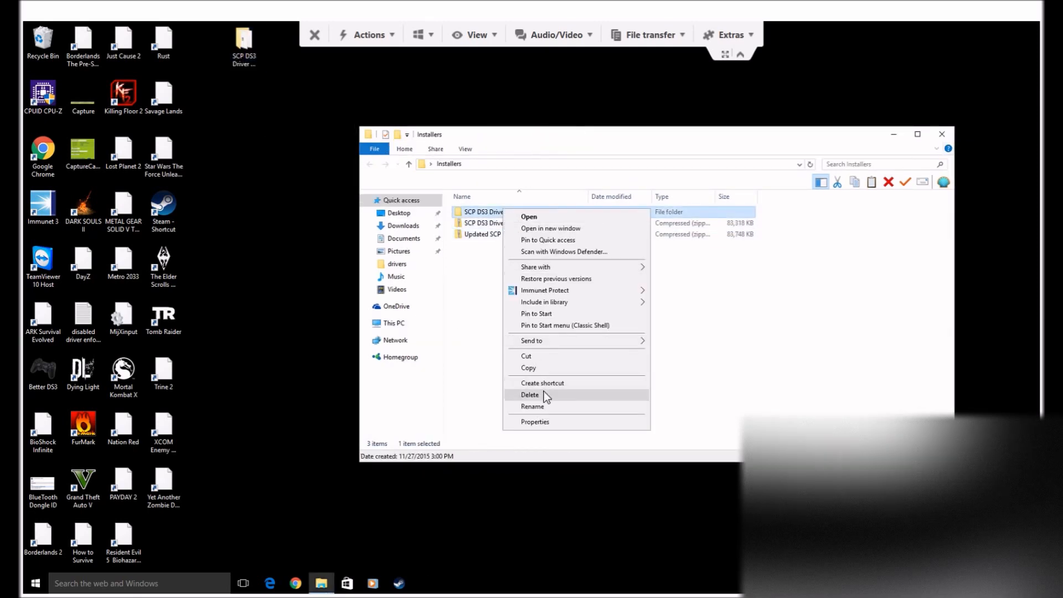
{"action": "left_click", "coordinate": [548, 391]}
{"action": "left_click", "coordinate": [576, 345]}
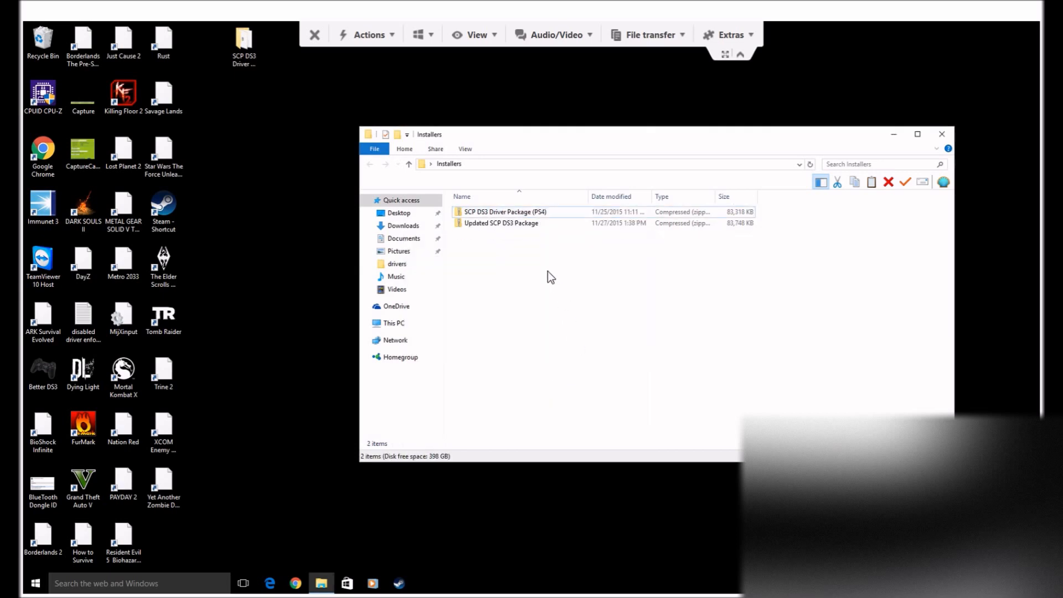
- Extract the Updated SCP DS3 Package archive into its own folder in Installers and close the extracted files' window
{"action": "left_click", "coordinate": [512, 223]}
{"action": "right_click", "coordinate": [512, 223]}
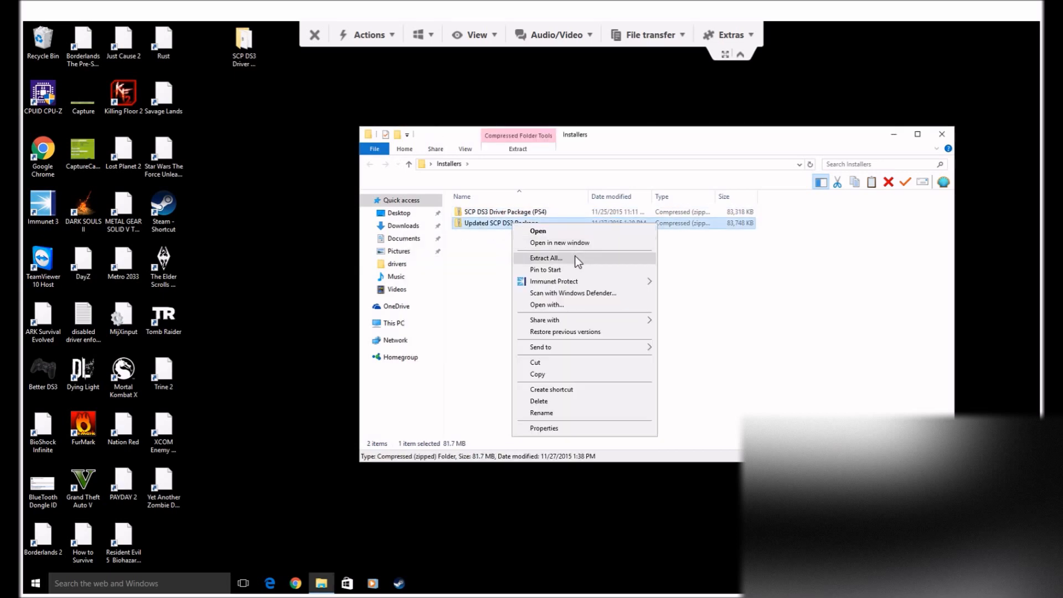
{"action": "left_click", "coordinate": [574, 256]}
{"action": "left_click", "coordinate": [623, 403]}
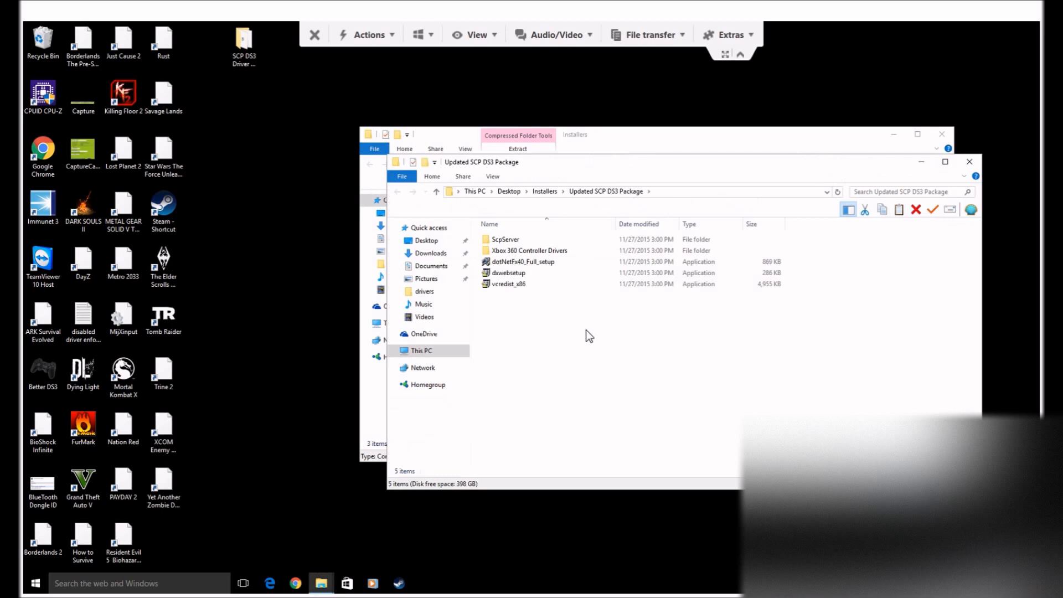
{"action": "left_click", "coordinate": [969, 161]}
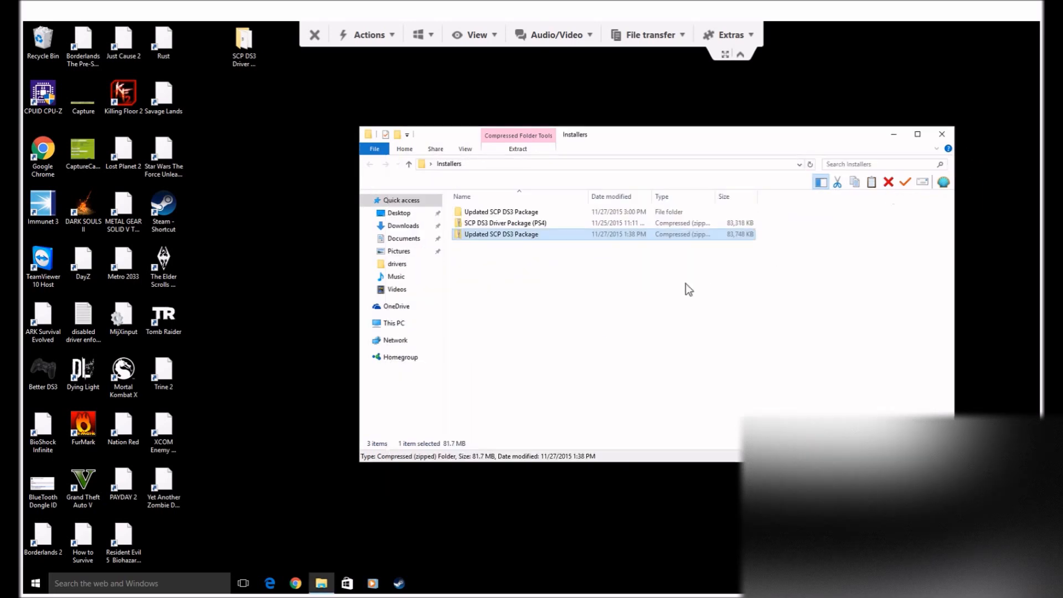
{"action": "double_click", "coordinate": [487, 211]}
{"action": "key", "text": "ctrl+a"}
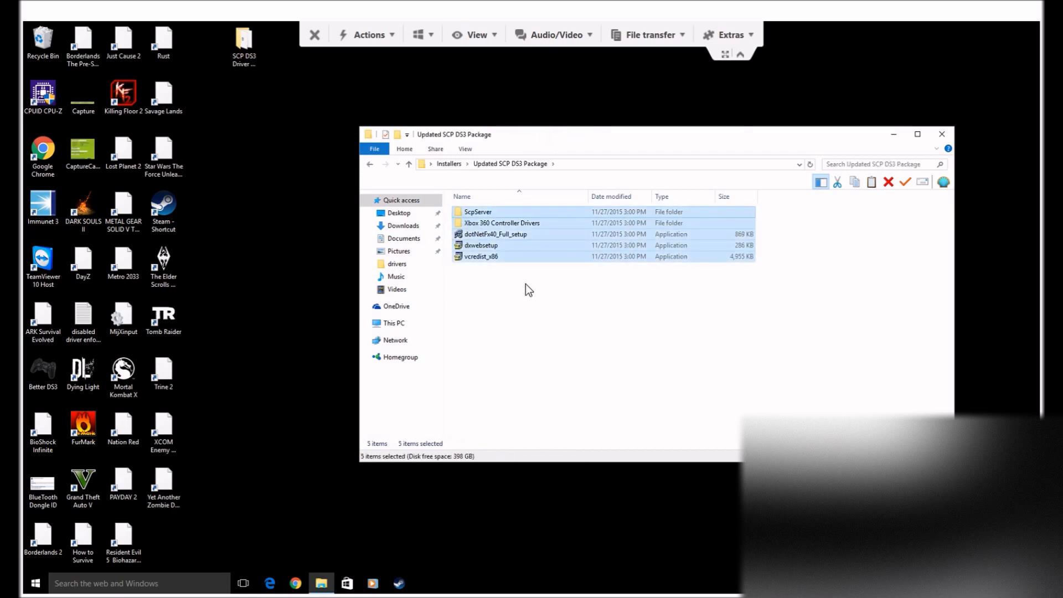
{"action": "left_click", "coordinate": [523, 288]}
{"action": "left_click", "coordinate": [370, 164]}
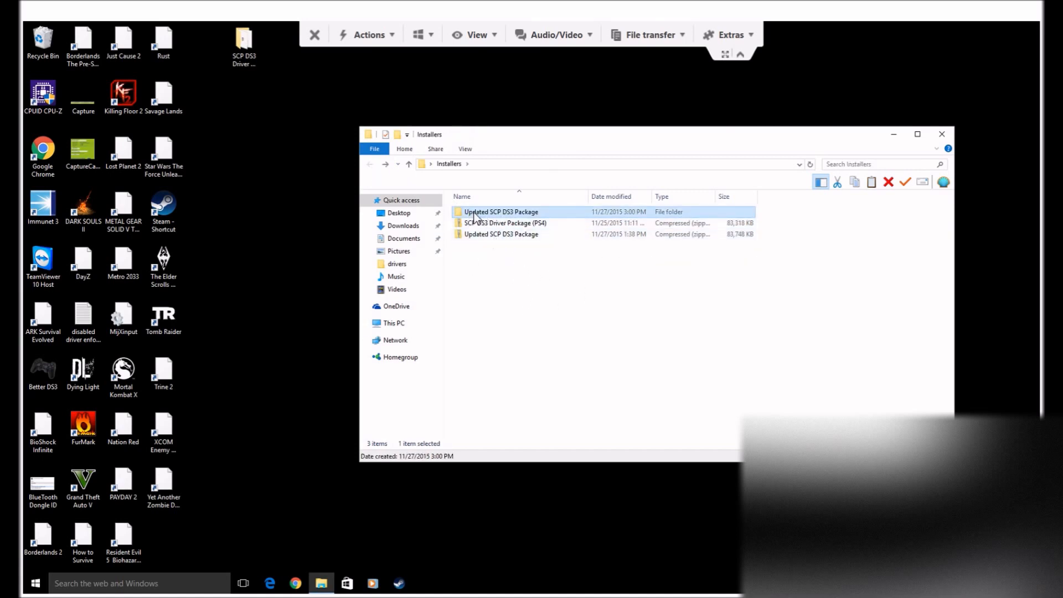
{"action": "left_click", "coordinate": [484, 234]}
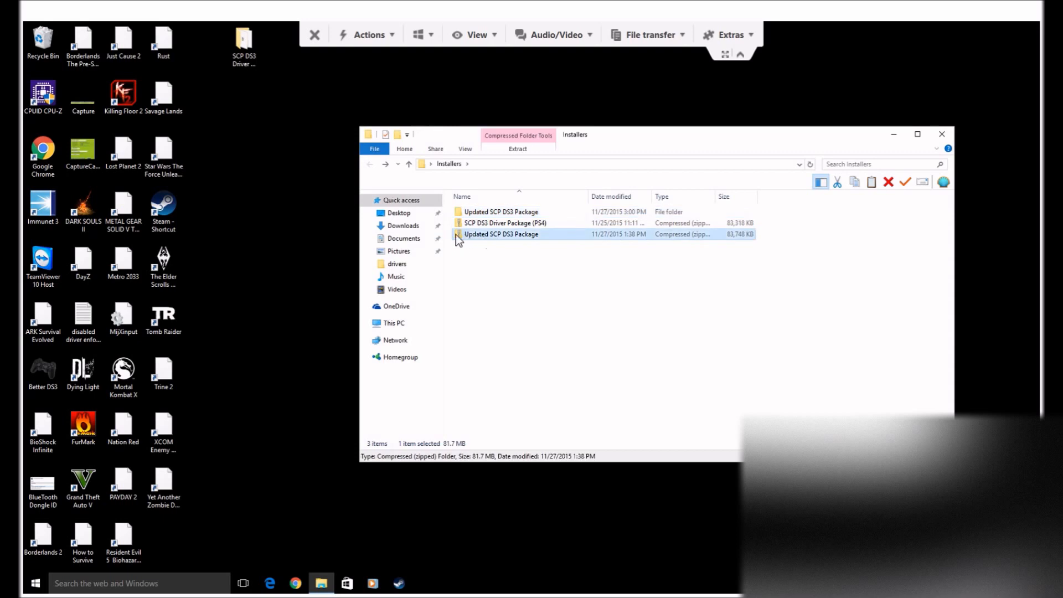
- Check the properties of the D3Mapper application in the updated package's ScpServer bin folder for a security block, changing nothing
{"action": "double_click", "coordinate": [505, 210]}
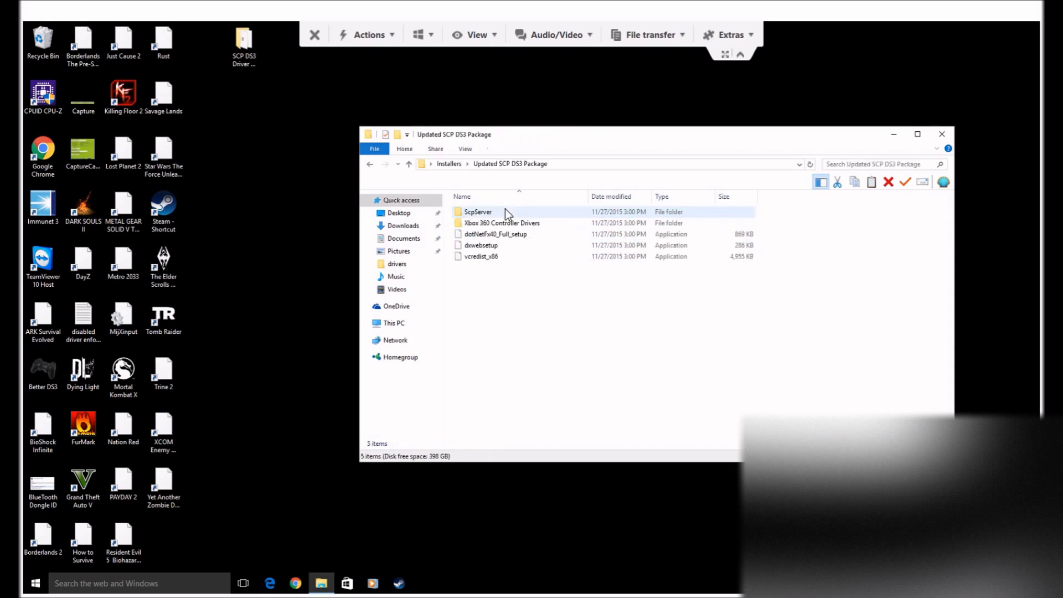
{"action": "double_click", "coordinate": [492, 209]}
{"action": "double_click", "coordinate": [493, 213]}
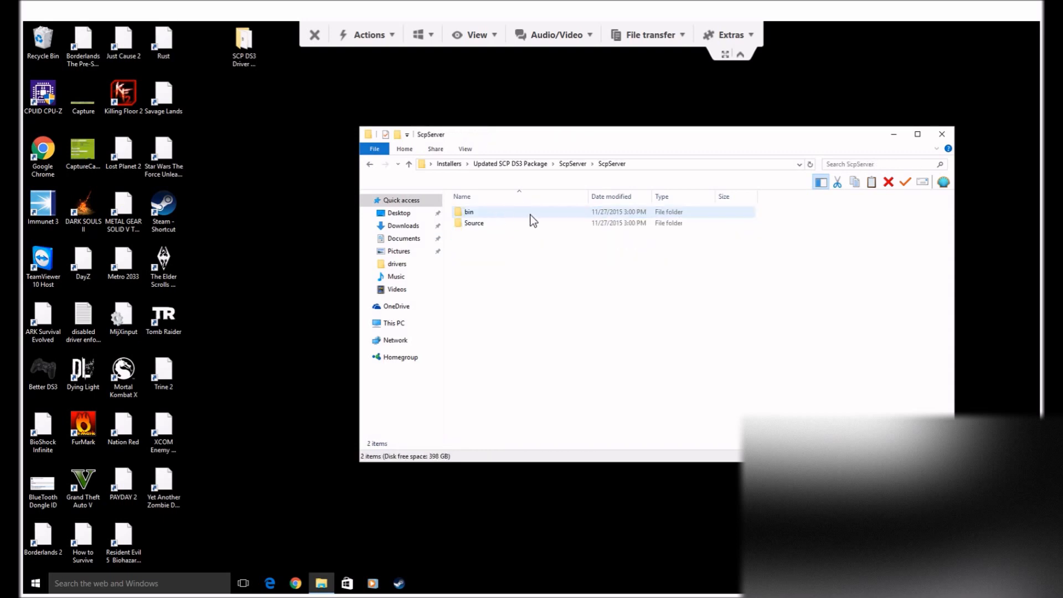
{"action": "double_click", "coordinate": [502, 214]}
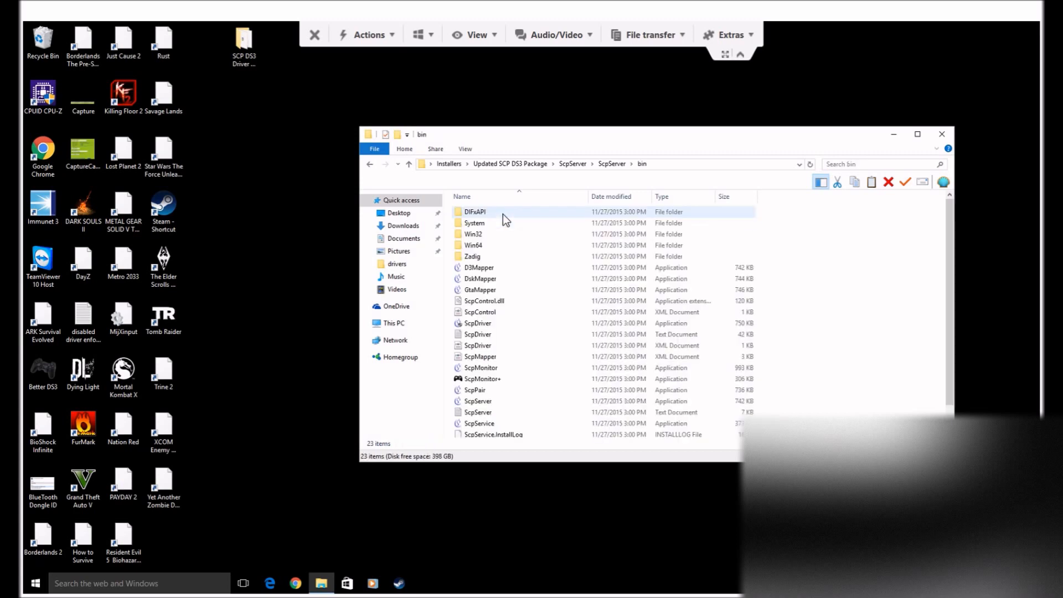
{"action": "left_click", "coordinate": [497, 271]}
{"action": "right_click", "coordinate": [496, 272]}
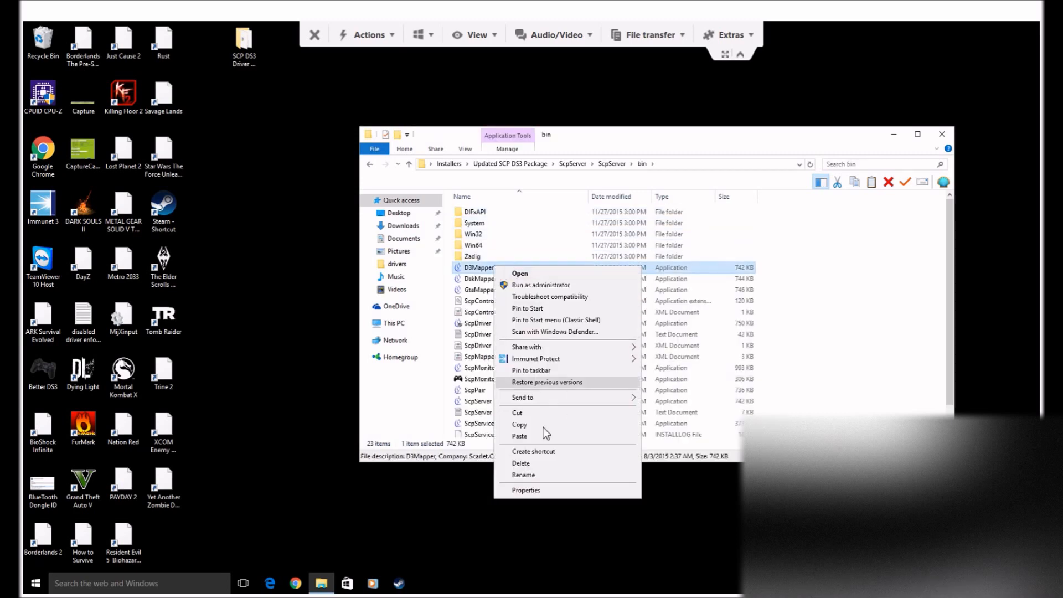
{"action": "left_click", "coordinate": [531, 492]}
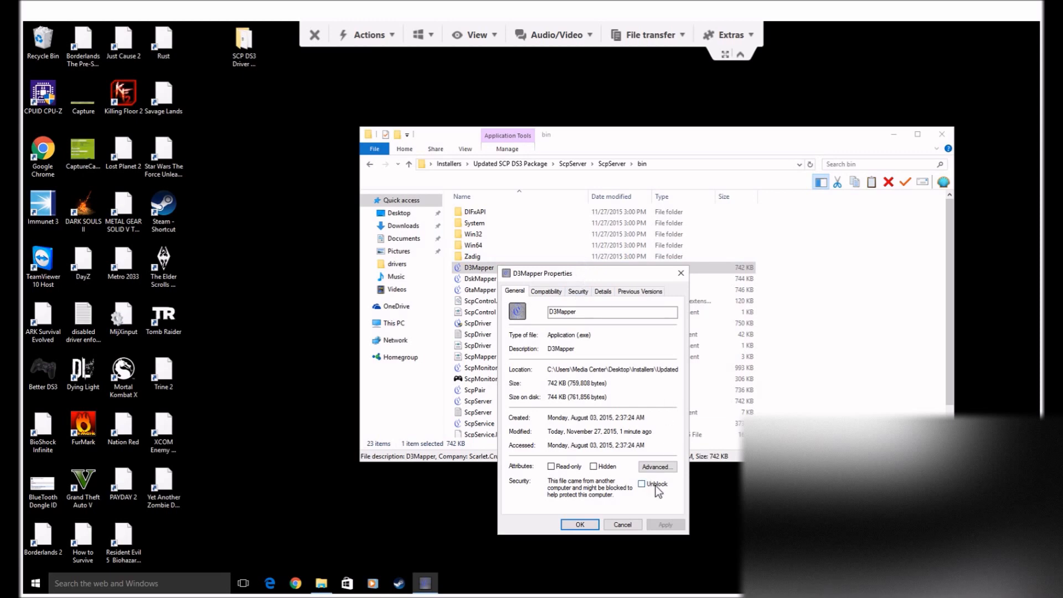
{"action": "left_click", "coordinate": [627, 524]}
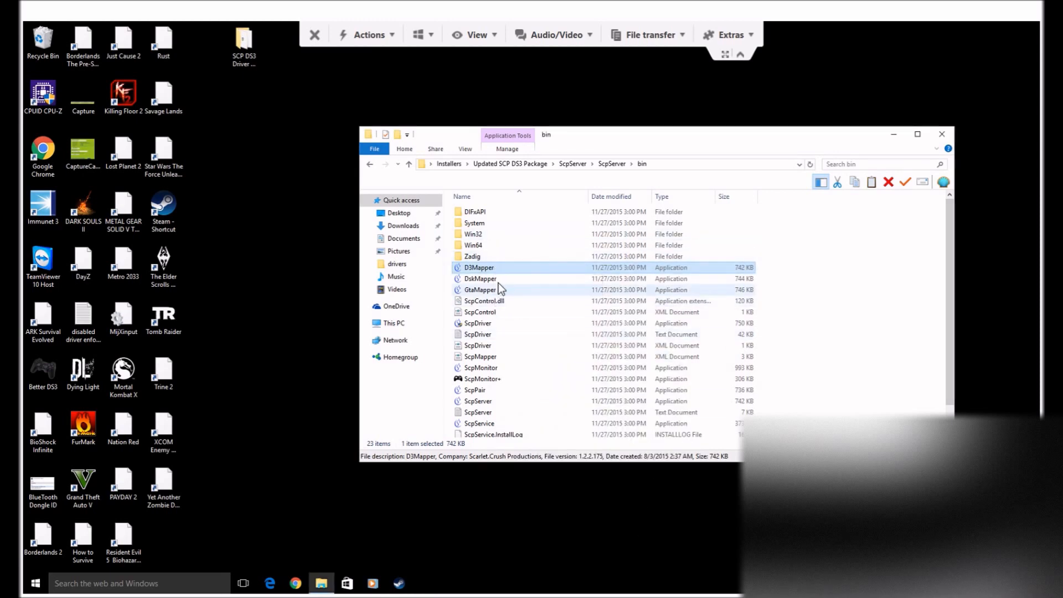
{"action": "left_click", "coordinate": [498, 301]}
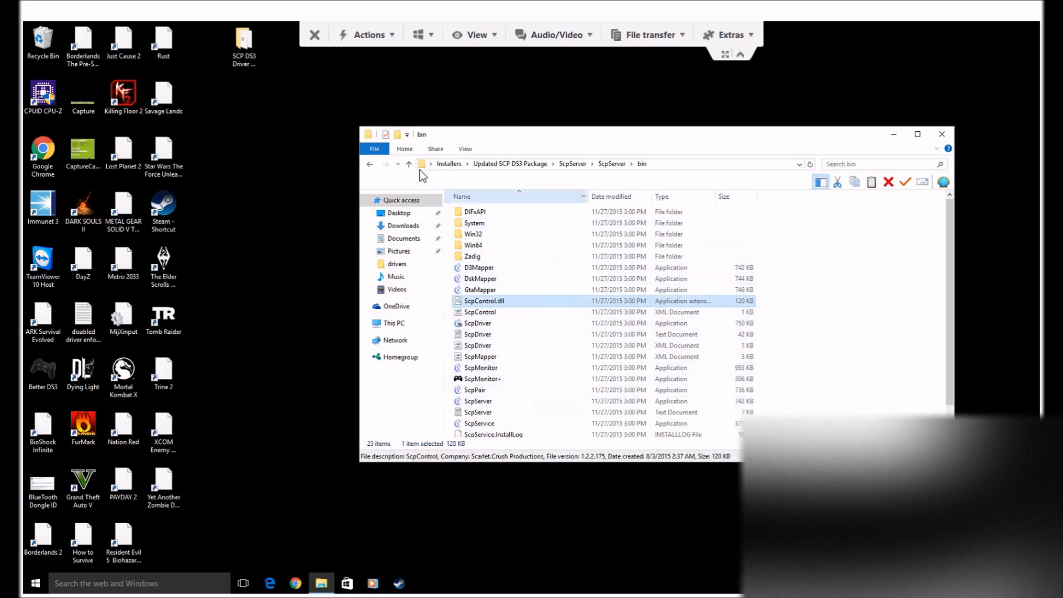
{"action": "left_click", "coordinate": [369, 164]}
{"action": "left_click", "coordinate": [369, 164]}
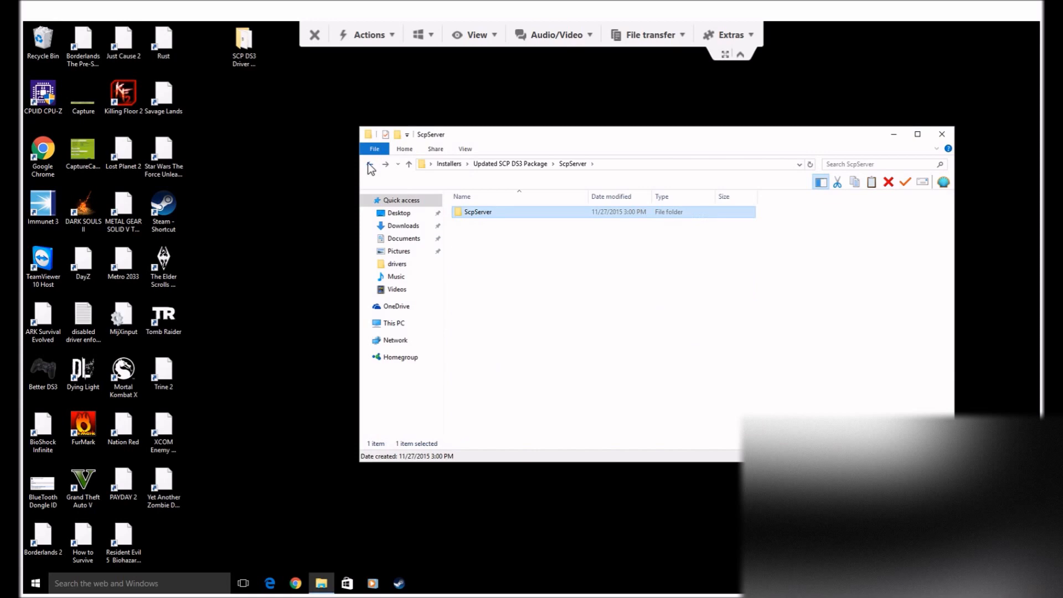
{"action": "left_click", "coordinate": [368, 163]}
{"action": "left_click", "coordinate": [494, 212]}
{"action": "left_click", "coordinate": [369, 163]}
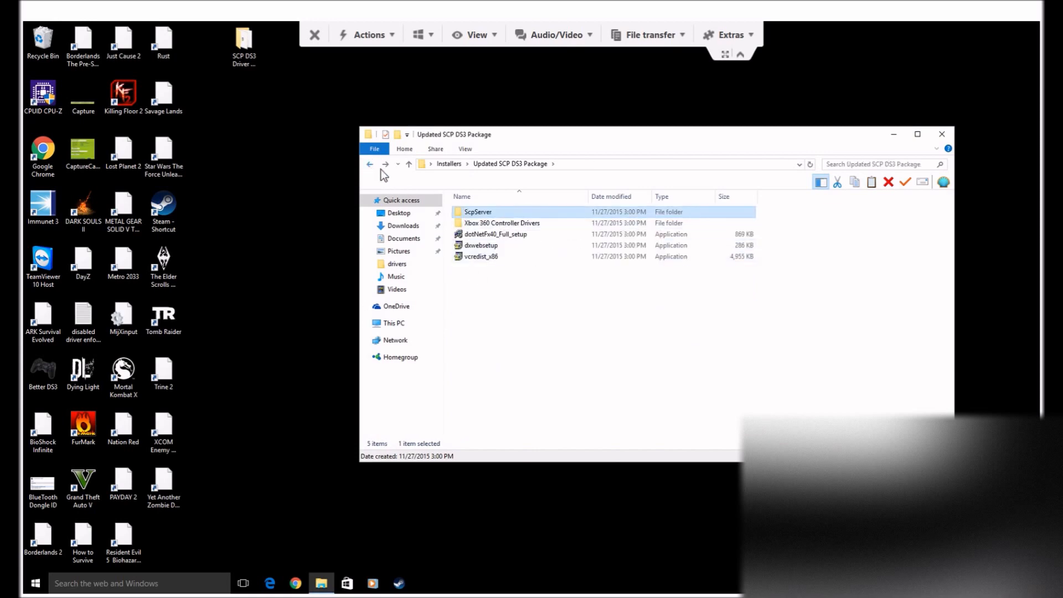
{"action": "left_click", "coordinate": [589, 264]}
{"action": "left_click", "coordinate": [449, 163]}
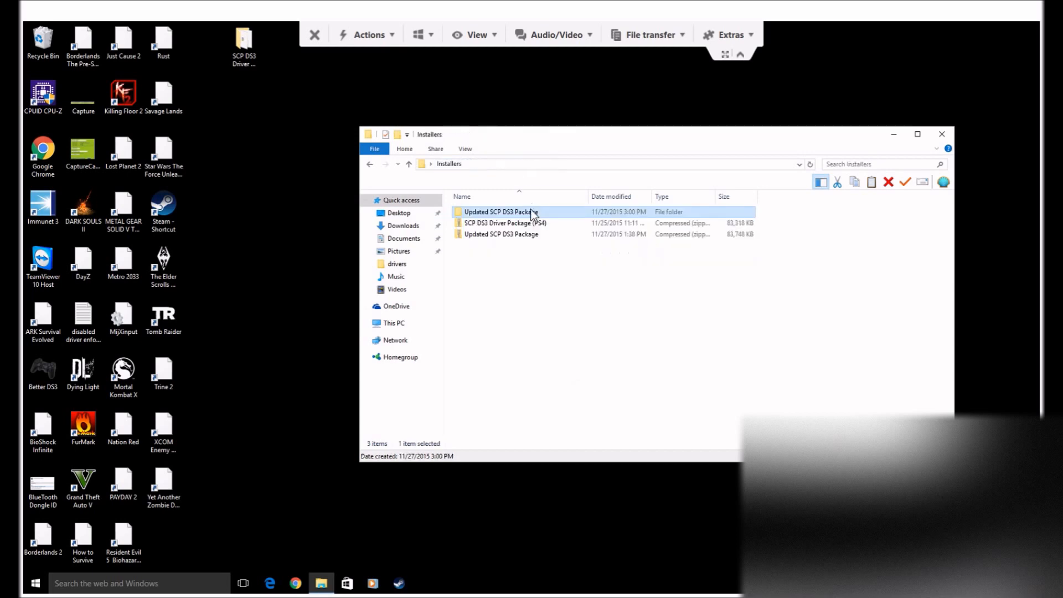
- Copy everything from the Updated SCP DS3 Package folder into the desktop's SCP DS3 Driver Package folder, replacing duplicate files, and close both windows
{"action": "double_click", "coordinate": [492, 212]}
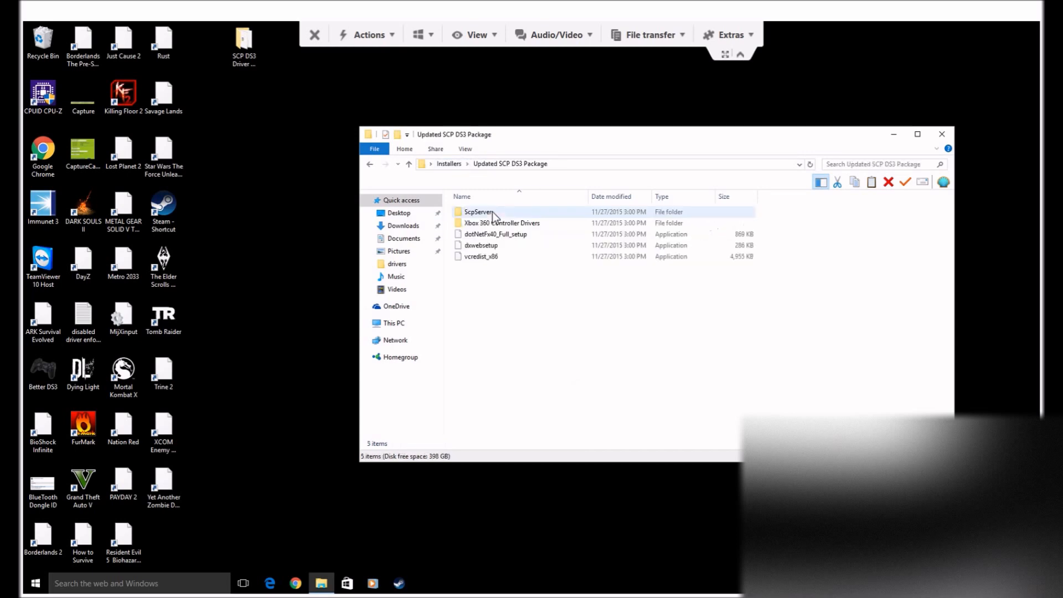
{"action": "key", "text": "ctrl+a"}
{"action": "left_click_drag", "start_coordinate": [501, 224], "coordinate": [239, 49]}
{"action": "double_click", "coordinate": [244, 52]}
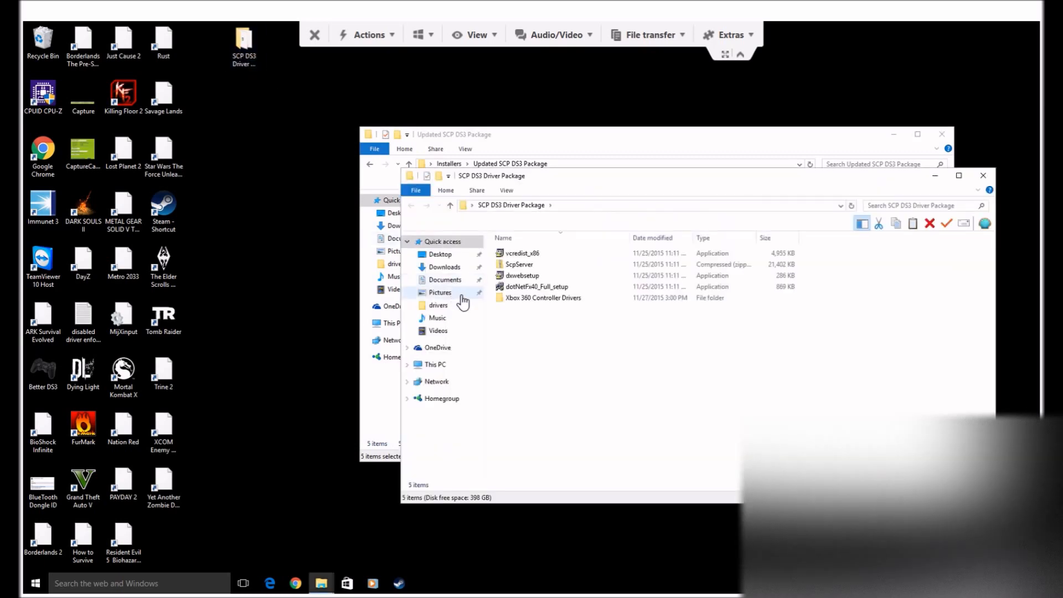
{"action": "right_click", "coordinate": [567, 352]}
{"action": "left_click", "coordinate": [602, 437]}
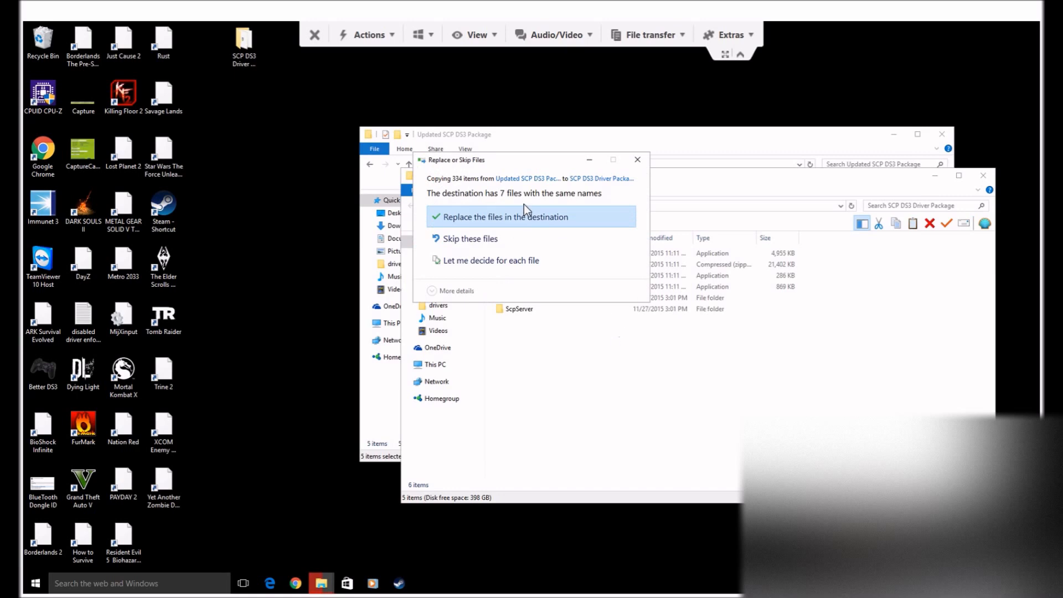
{"action": "left_click", "coordinate": [525, 217]}
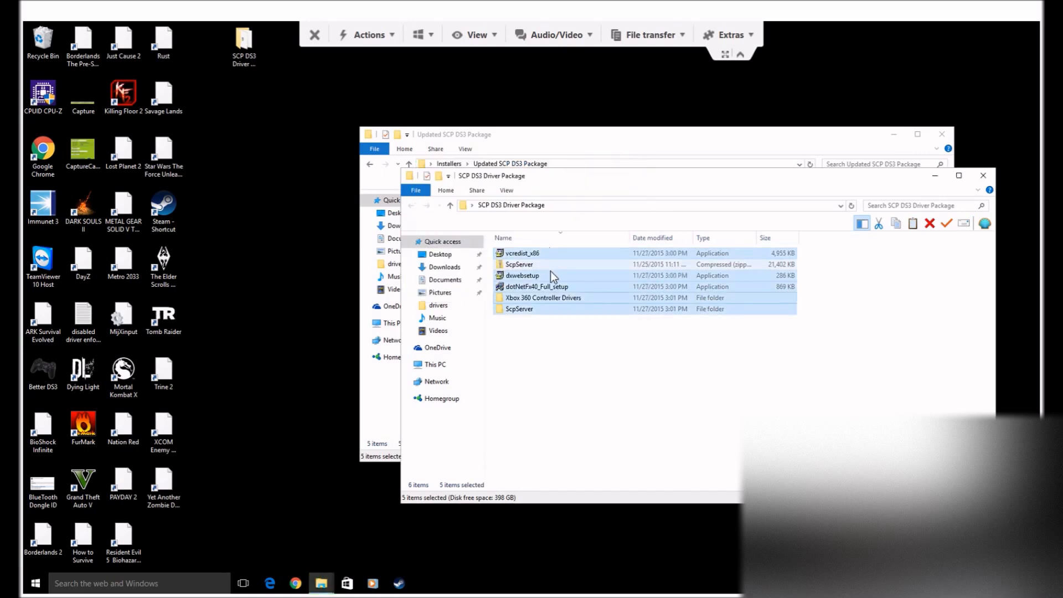
{"action": "left_click", "coordinate": [982, 175]}
{"action": "left_click", "coordinate": [946, 135]}
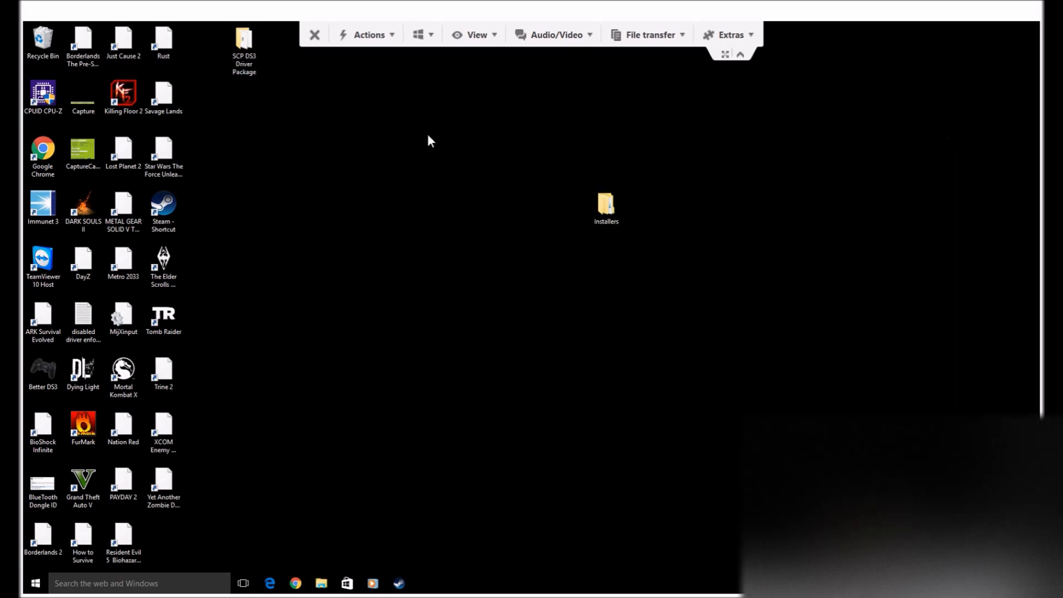
- Compress the desktop's SCP DS3 Driver Package folder into a zip archive with its default name and move the original folder to the Recycle Bin
{"action": "left_click", "coordinate": [250, 59]}
{"action": "right_click", "coordinate": [250, 59]}
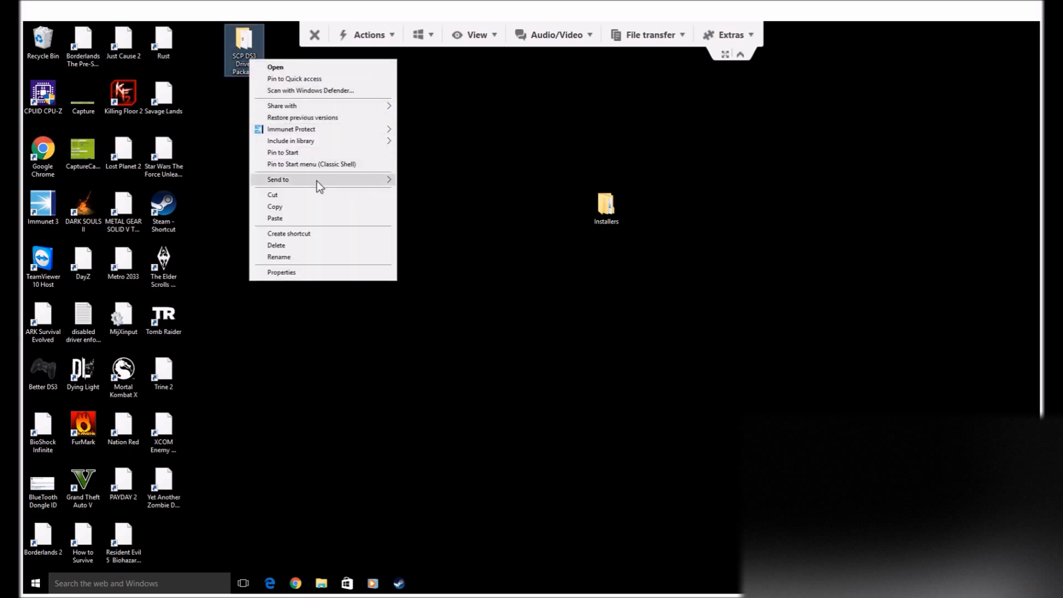
{"action": "mouse_move", "coordinate": [316, 179]}
{"action": "left_click", "coordinate": [416, 193]}
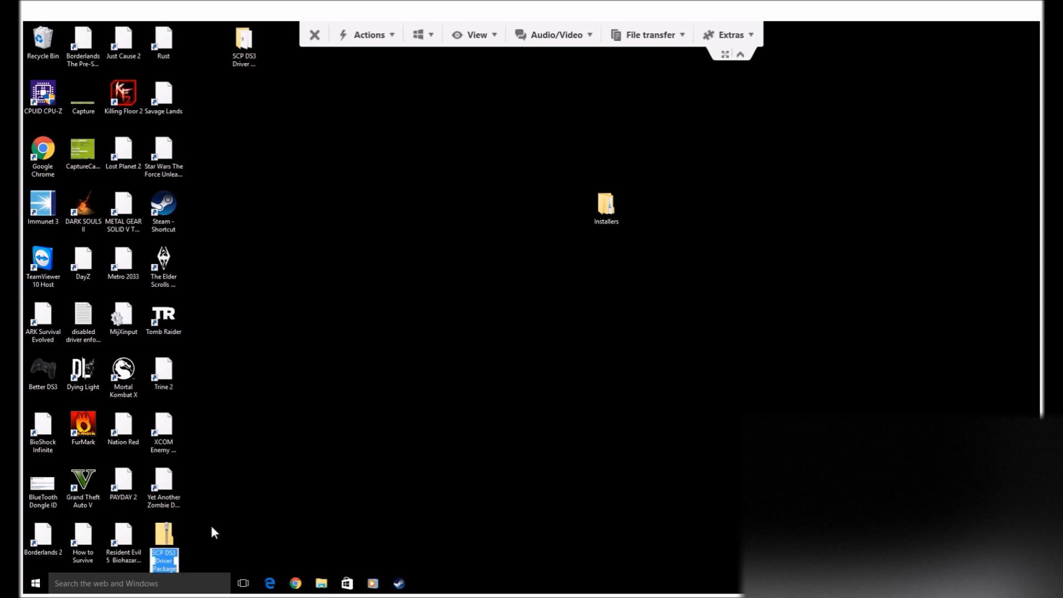
{"action": "key", "text": "Return"}
{"action": "left_click_drag", "start_coordinate": [246, 44], "coordinate": [43, 40]}
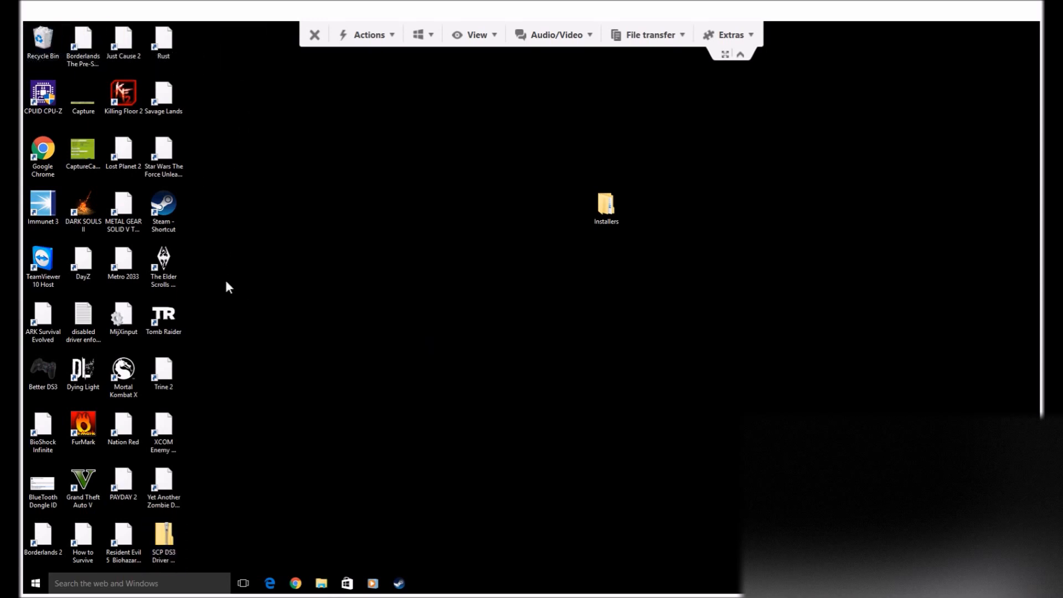
- Extract the SCP DS3 Driver Package archive into a folder of the same name on the desktop
{"action": "right_click", "coordinate": [172, 531]}
{"action": "left_click", "coordinate": [244, 342]}
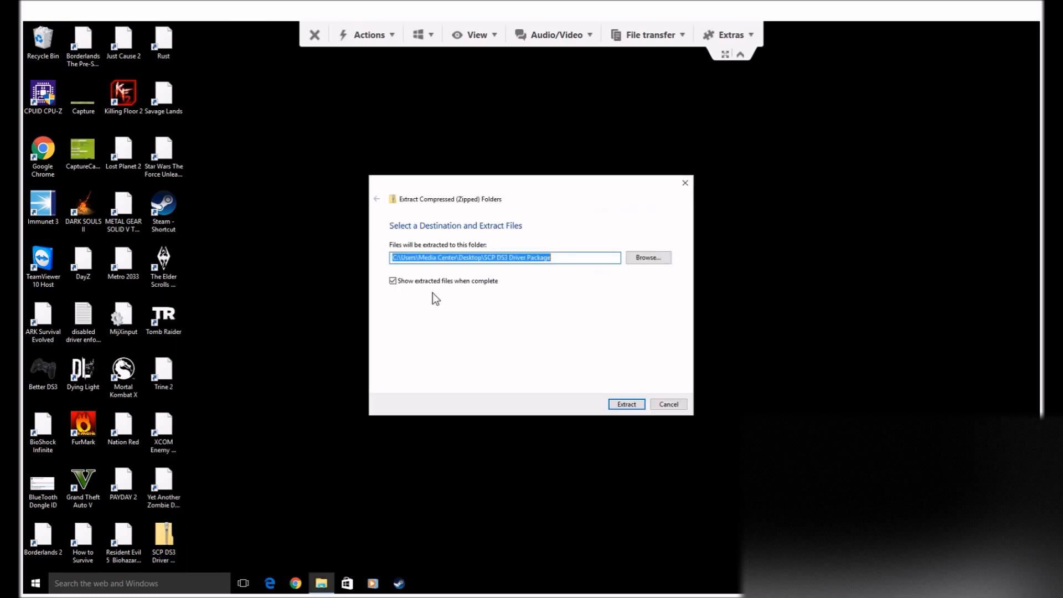
{"action": "left_click", "coordinate": [631, 405]}
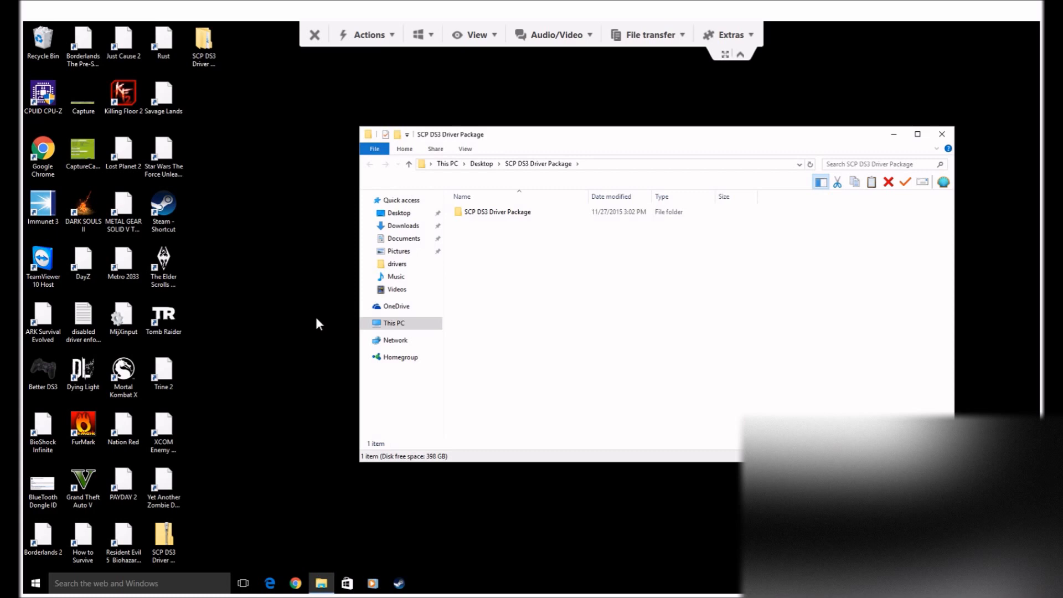
- Check the D3Mapper application's properties in the extracted package's ScpServer bin folder for a security block and close the windows
{"action": "double_click", "coordinate": [505, 213]}
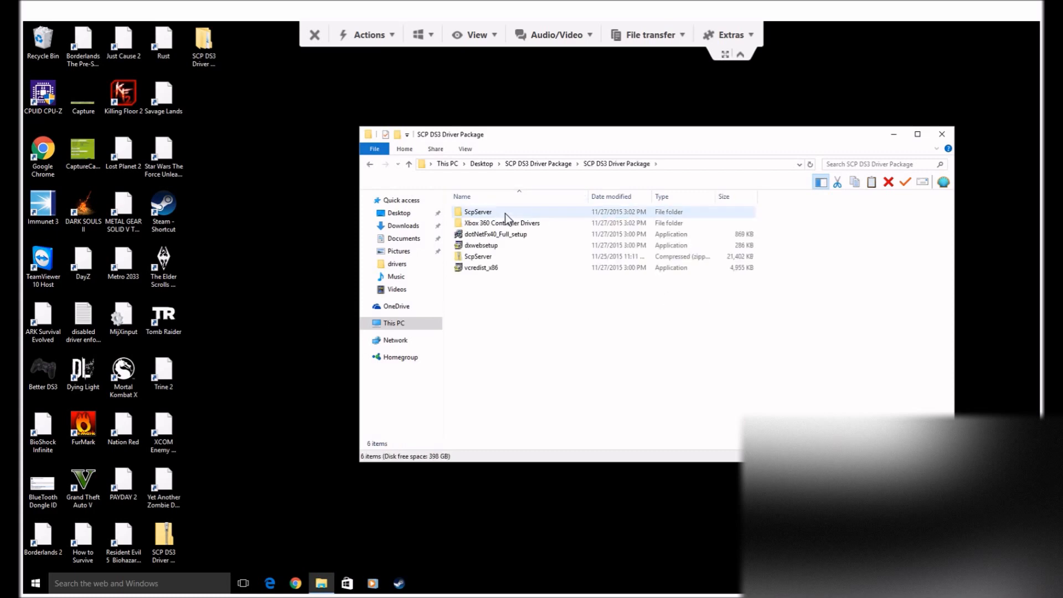
{"action": "double_click", "coordinate": [505, 213]}
{"action": "double_click", "coordinate": [502, 213]}
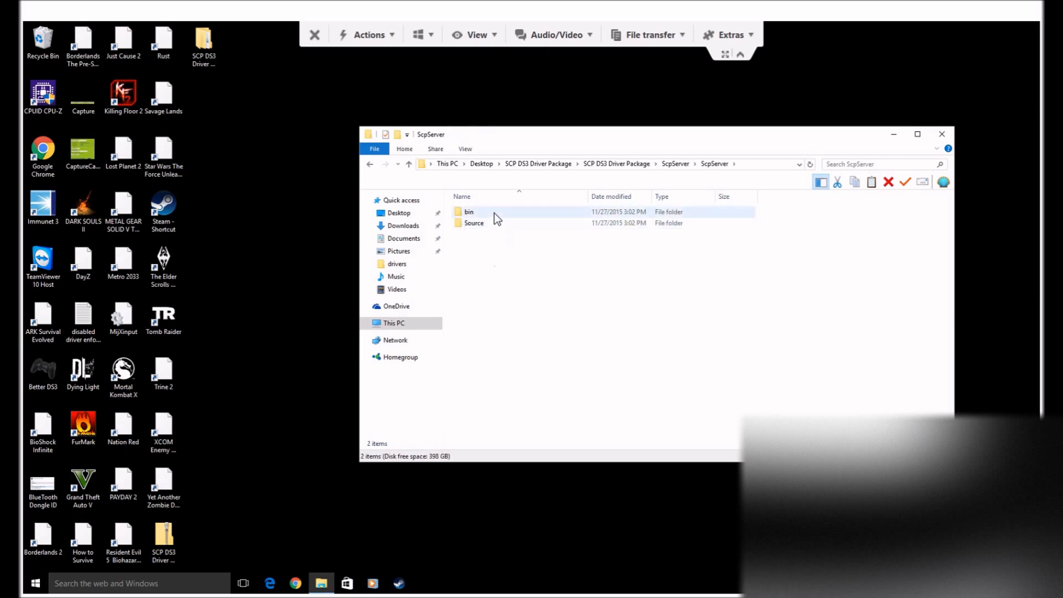
{"action": "double_click", "coordinate": [494, 213]}
{"action": "right_click", "coordinate": [493, 273]}
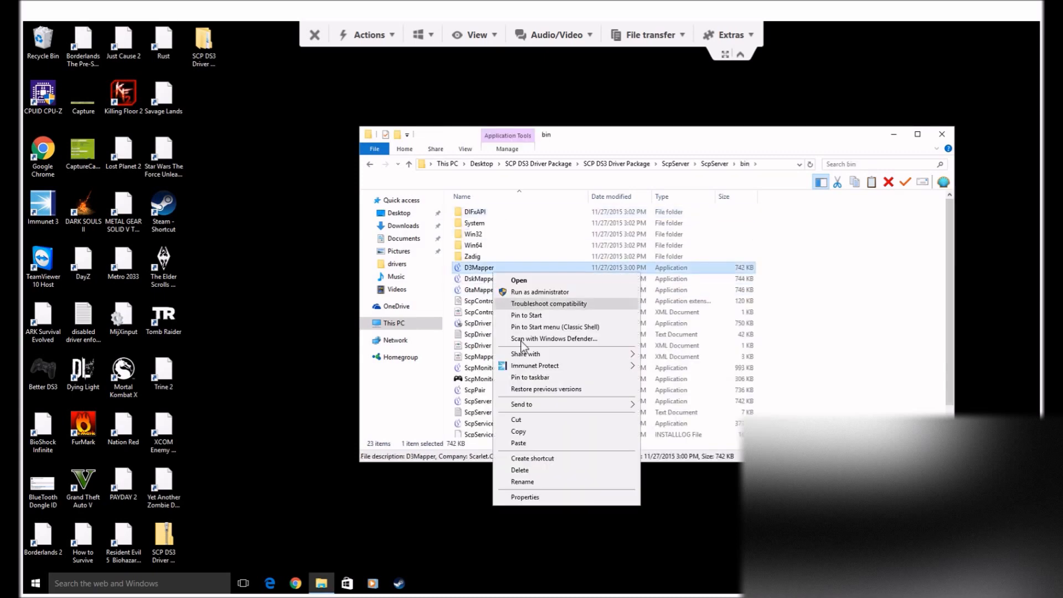
{"action": "left_click", "coordinate": [530, 499]}
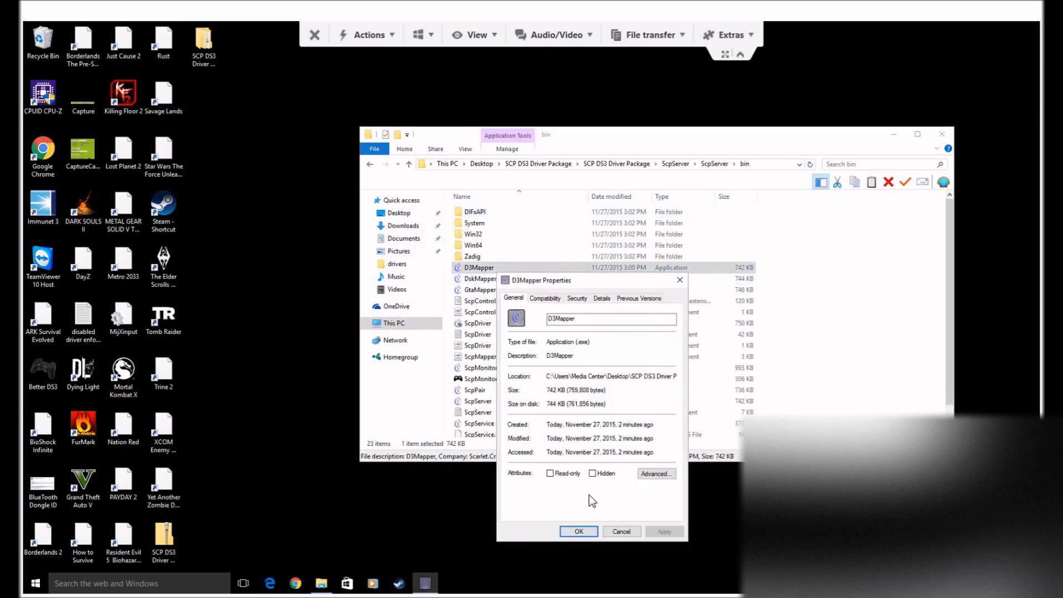
{"action": "left_click", "coordinate": [679, 280]}
{"action": "left_click", "coordinate": [942, 134]}
- Delete the SCP DS3 Driver Package archive from the desktop and move the extracted folder to the root of Local Disk (C:)
{"action": "left_click_drag", "start_coordinate": [182, 551], "coordinate": [38, 42]}
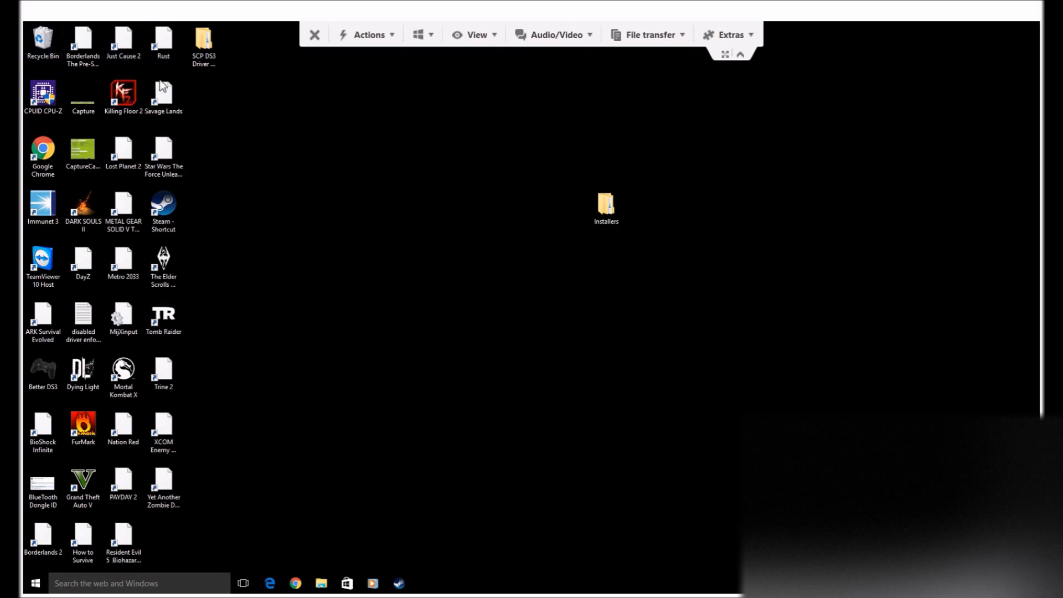
{"action": "left_click", "coordinate": [36, 584]}
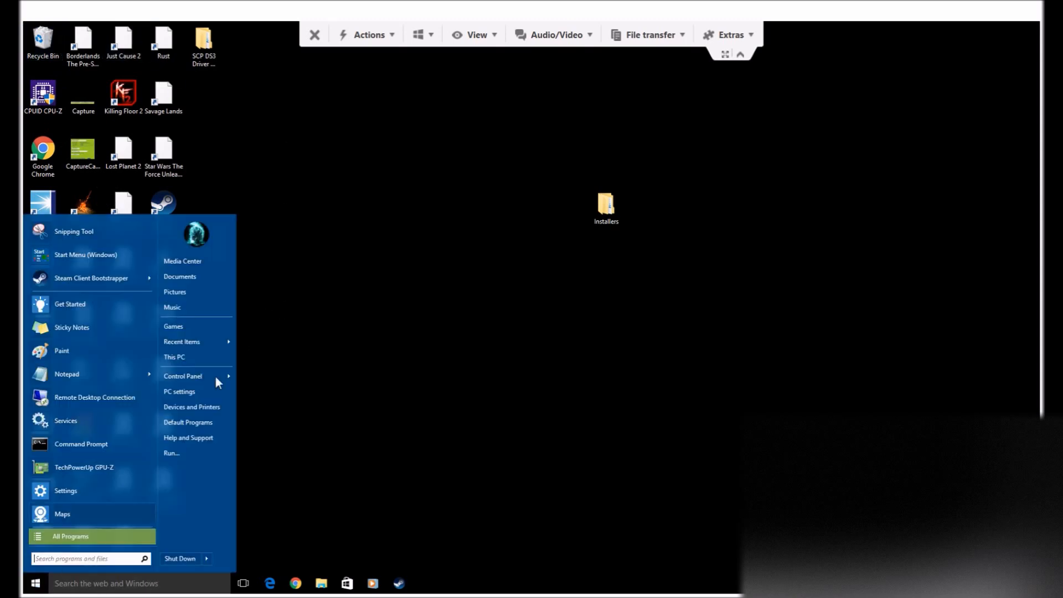
{"action": "left_click", "coordinate": [207, 357]}
{"action": "double_click", "coordinate": [517, 235]}
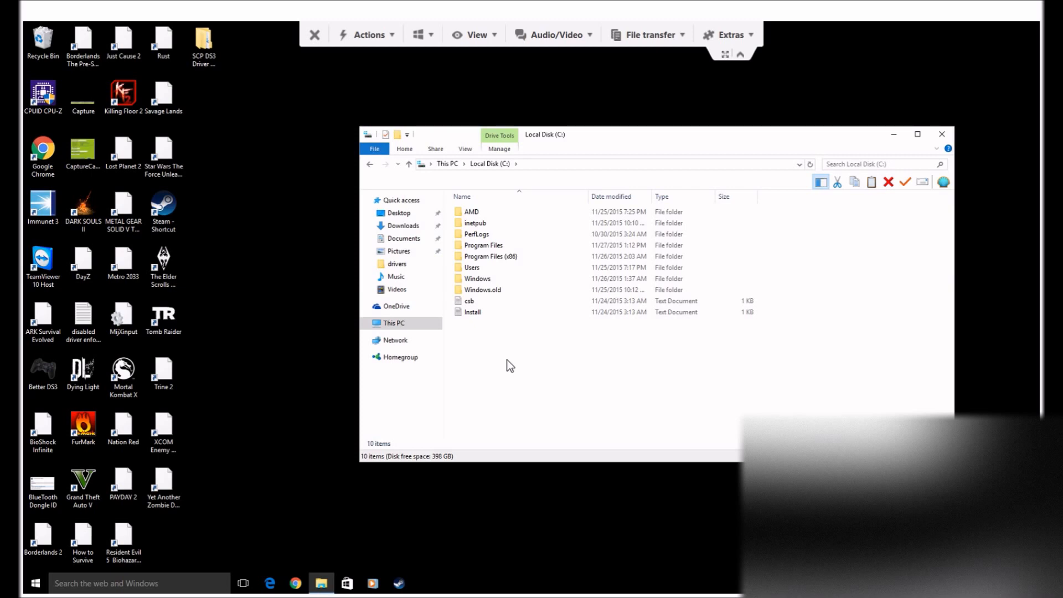
{"action": "left_click", "coordinate": [213, 41]}
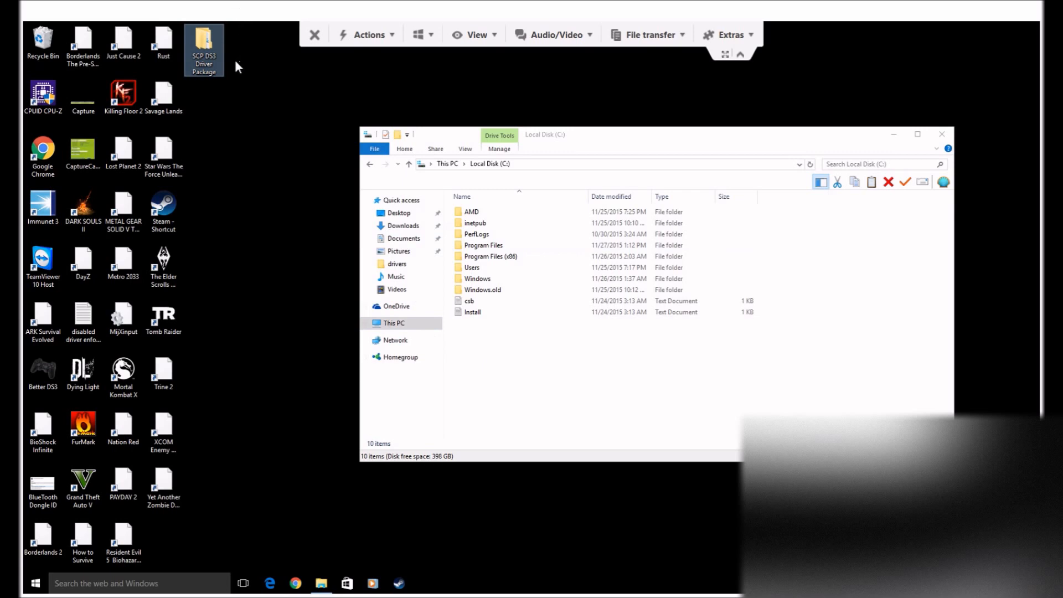
{"action": "right_click", "coordinate": [214, 58]}
{"action": "left_click", "coordinate": [237, 193]}
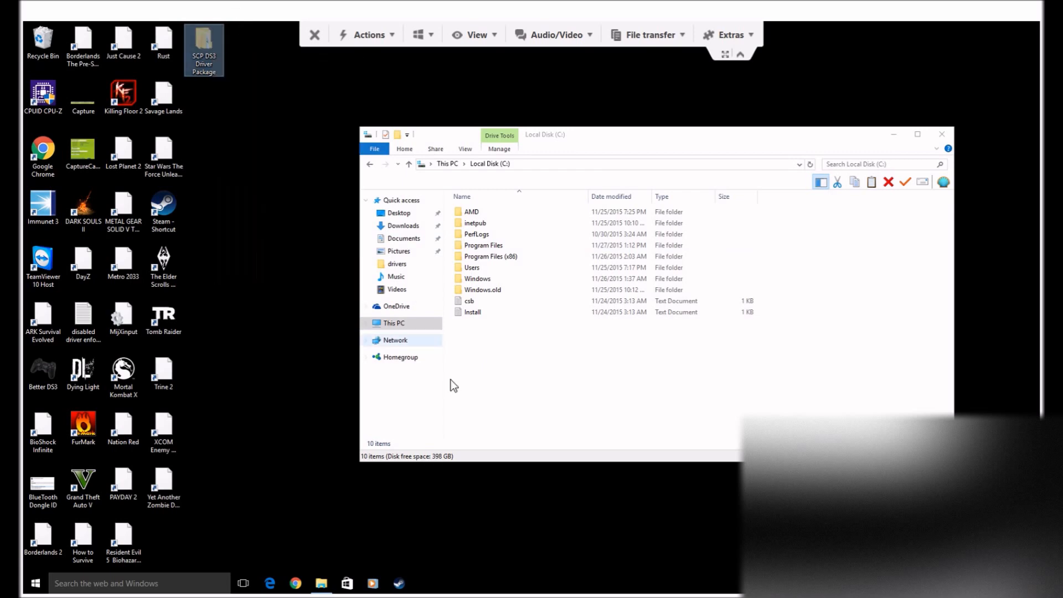
{"action": "right_click", "coordinate": [507, 361]}
{"action": "left_click", "coordinate": [551, 432]}
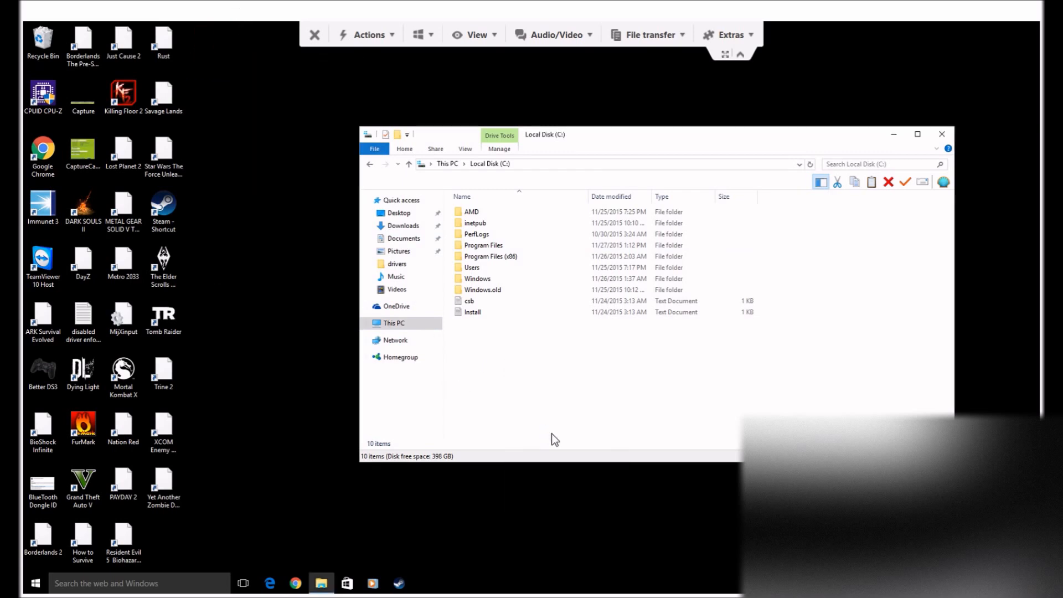
- Examine the files in the ScpServer bin folder of the SCP DS3 Driver Package on C: and return to the drive's root
{"action": "double_click", "coordinate": [503, 322]}
{"action": "double_click", "coordinate": [487, 213]}
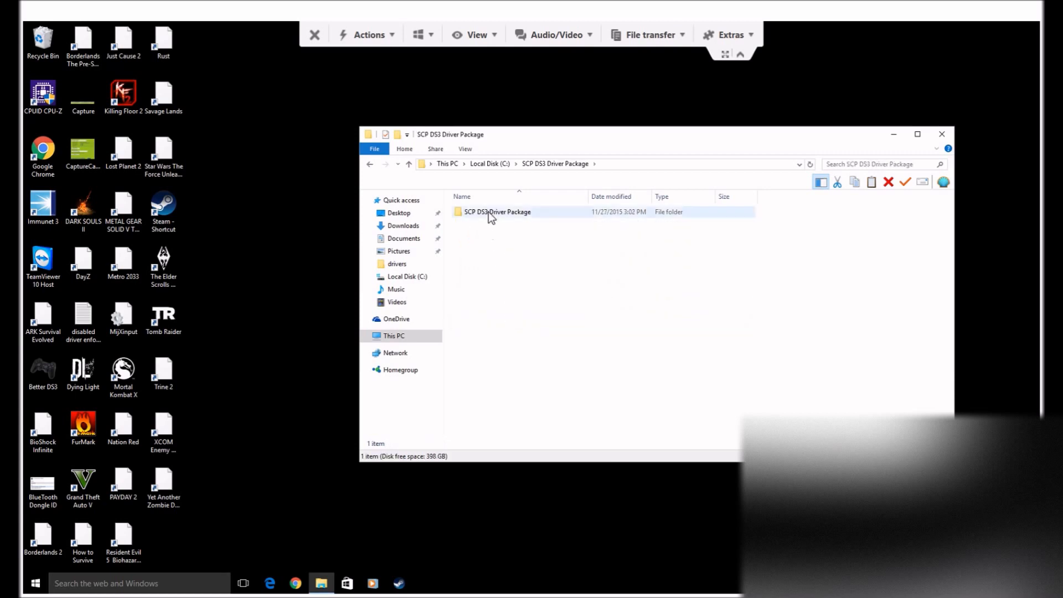
{"action": "double_click", "coordinate": [481, 212]}
{"action": "double_click", "coordinate": [477, 212]}
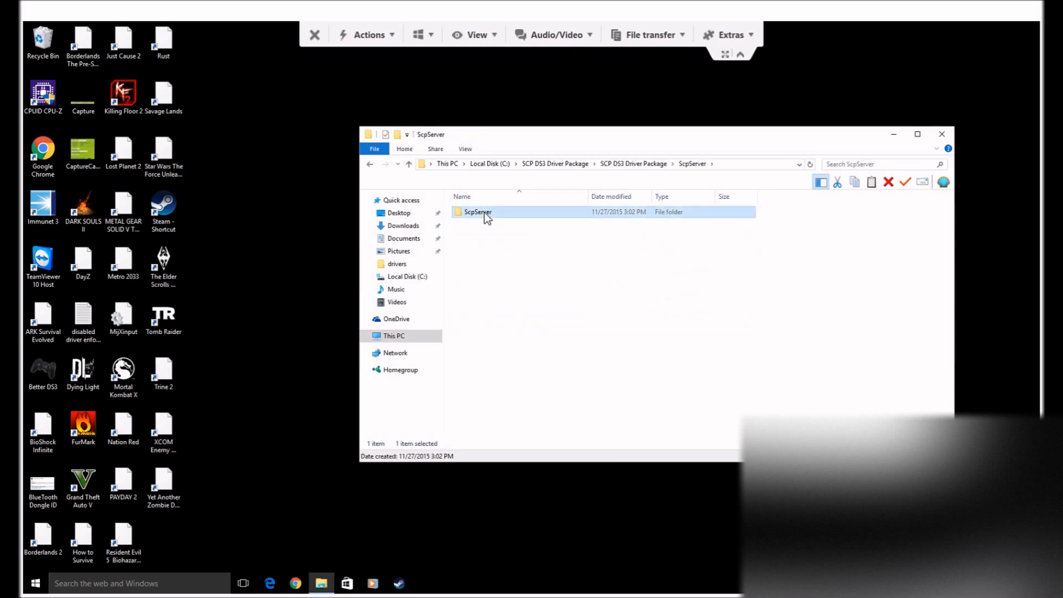
{"action": "double_click", "coordinate": [469, 212]}
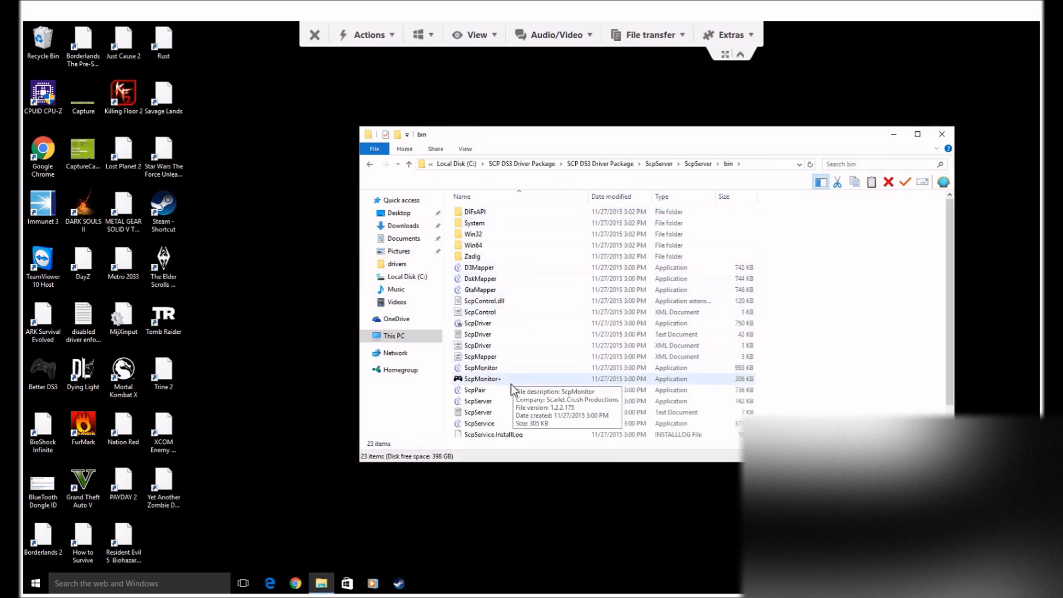
{"action": "left_click", "coordinate": [525, 403]}
{"action": "scroll", "coordinate": [525, 403], "scroll_direction": "down", "scroll_amount": 1}
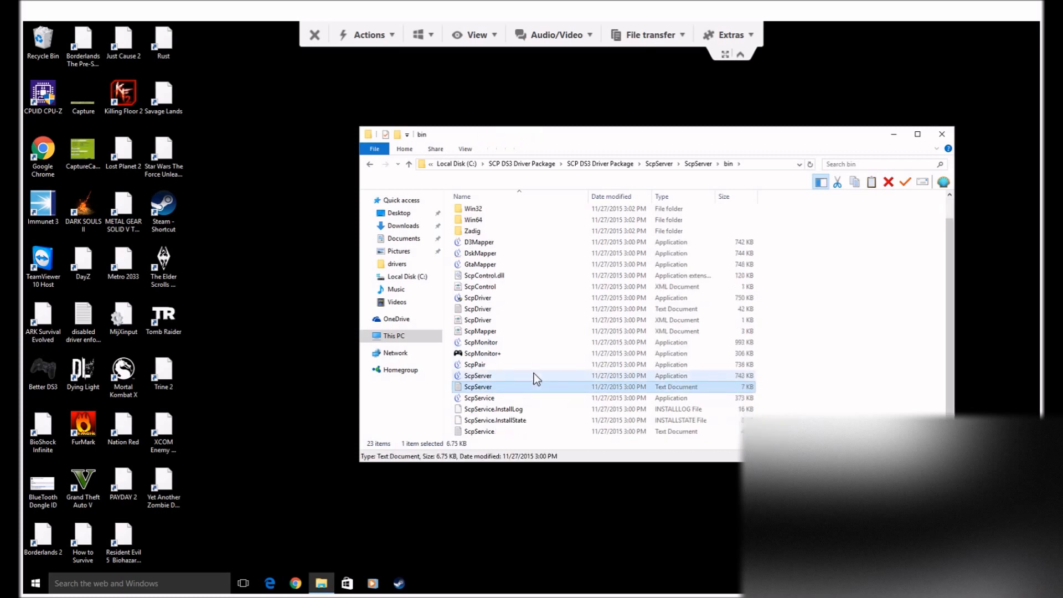
{"action": "left_click", "coordinate": [517, 399]}
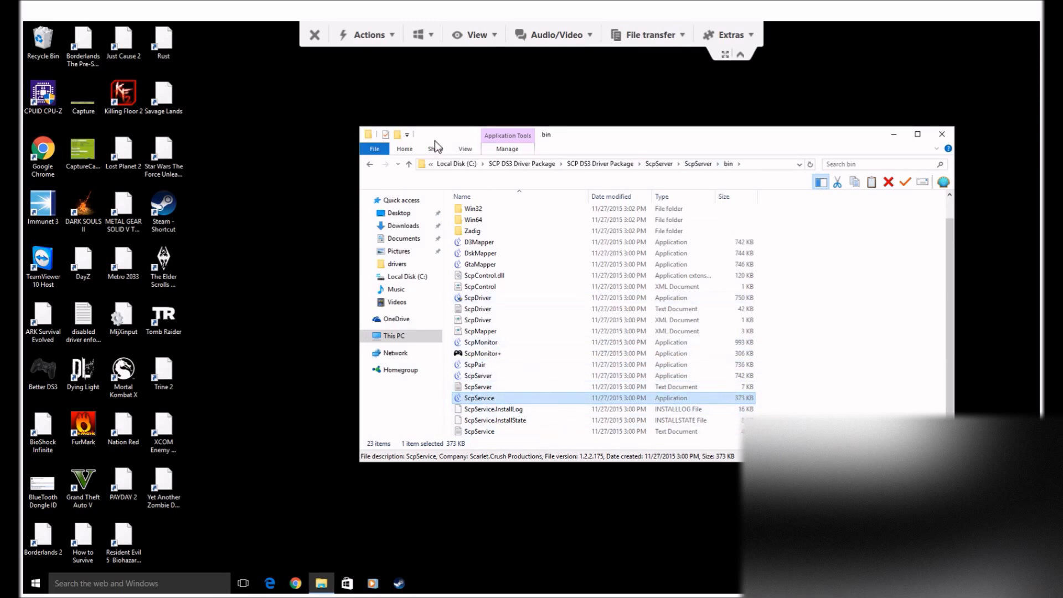
{"action": "left_click", "coordinate": [368, 164]}
{"action": "left_click", "coordinate": [366, 165]}
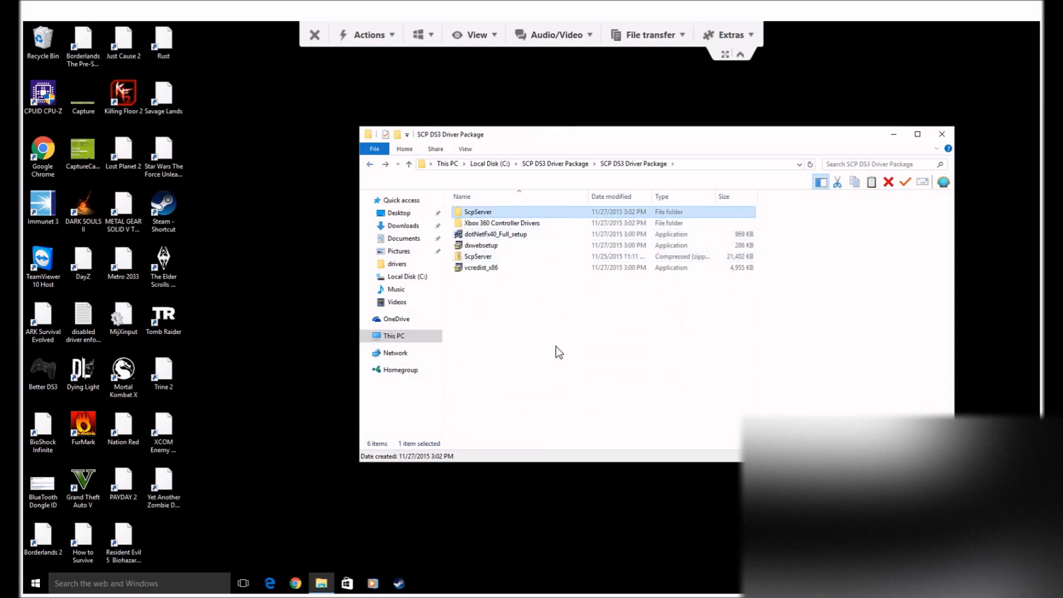
{"action": "left_click", "coordinate": [369, 164]}
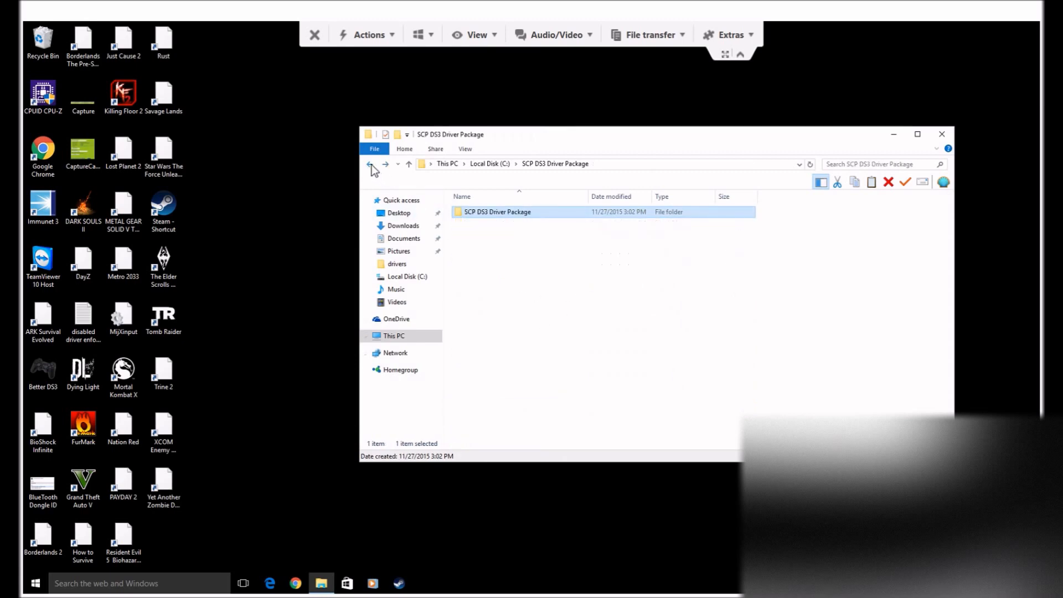
{"action": "left_click", "coordinate": [489, 164]}
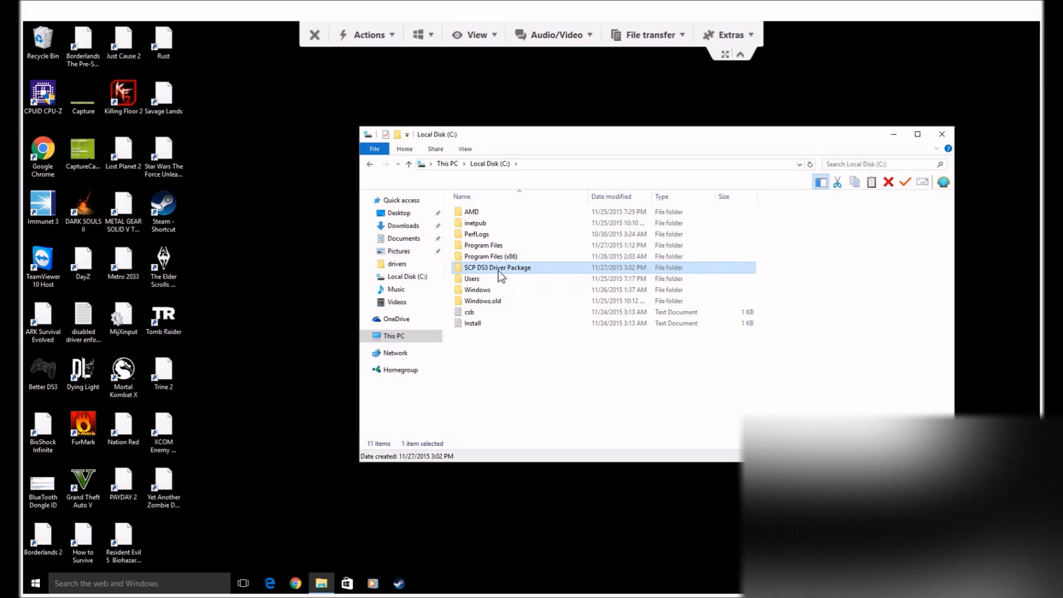
- Run zadig_2.1.2 as administrator from the Zadig folder inside the package's ScpServer bin folder
{"action": "double_click", "coordinate": [499, 268]}
{"action": "left_click", "coordinate": [369, 164]}
{"action": "double_click", "coordinate": [500, 269]}
{"action": "double_click", "coordinate": [500, 212]}
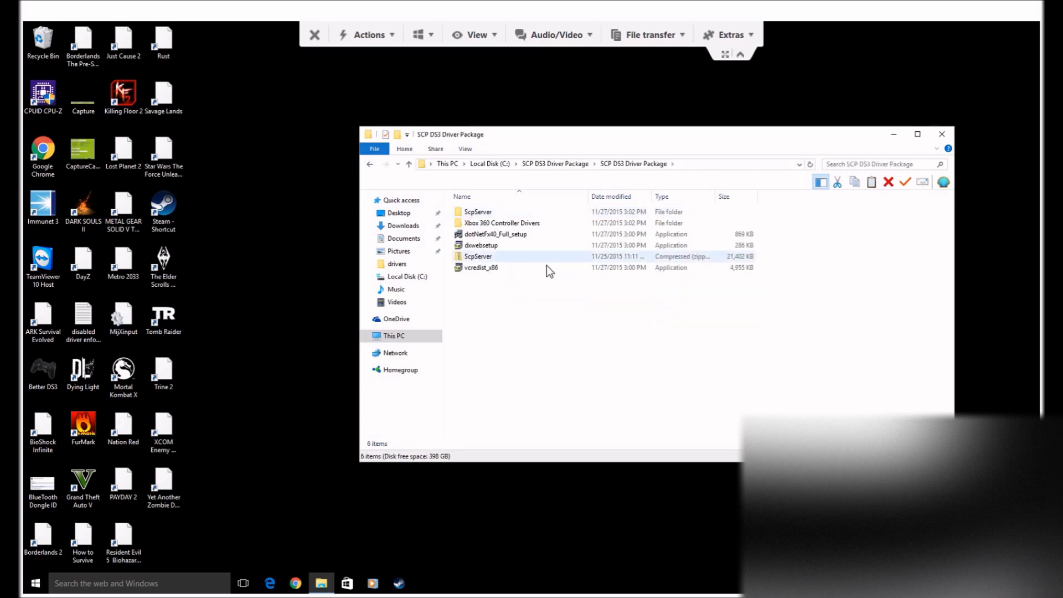
{"action": "double_click", "coordinate": [487, 213]}
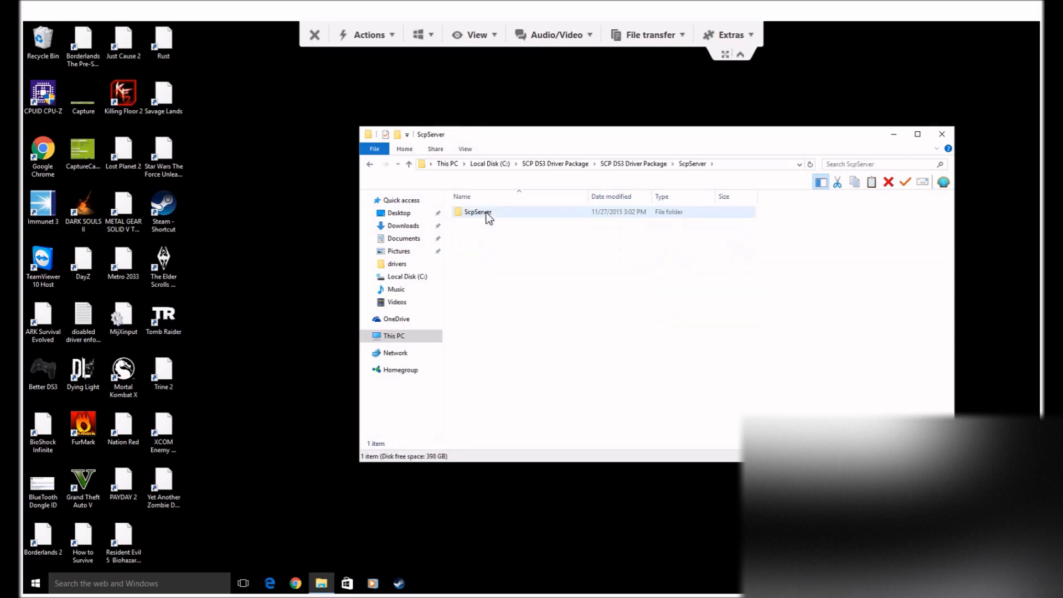
{"action": "double_click", "coordinate": [487, 215]}
{"action": "double_click", "coordinate": [486, 212]}
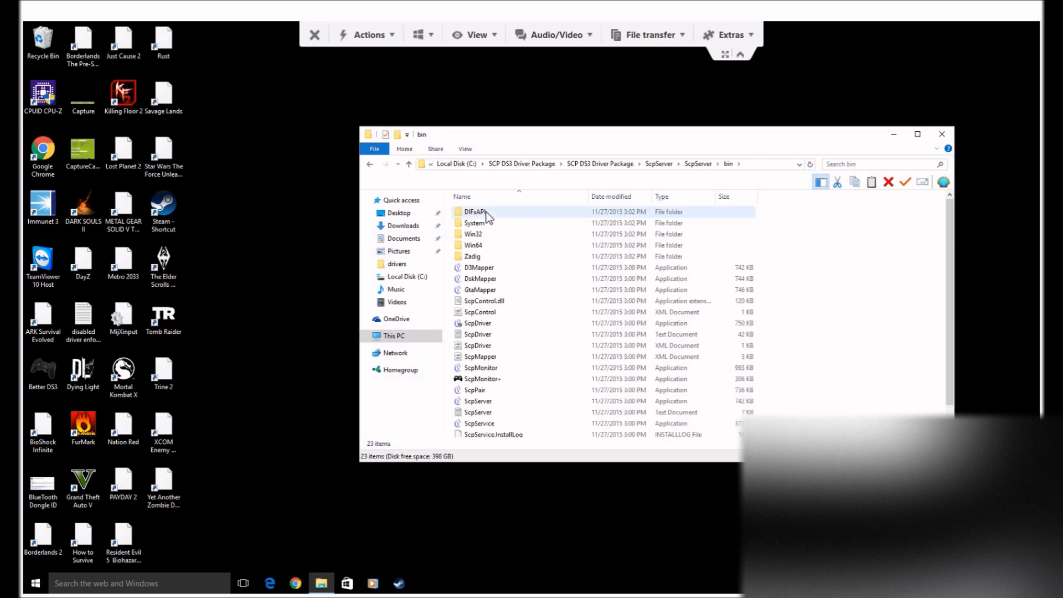
{"action": "double_click", "coordinate": [486, 258]}
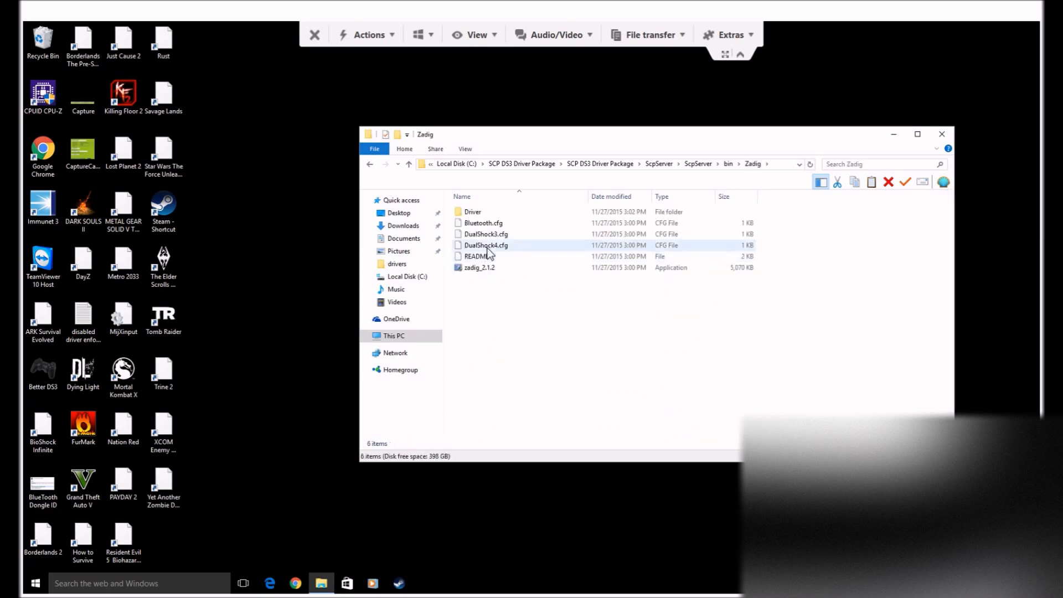
{"action": "left_click", "coordinate": [486, 268]}
{"action": "right_click", "coordinate": [487, 268]}
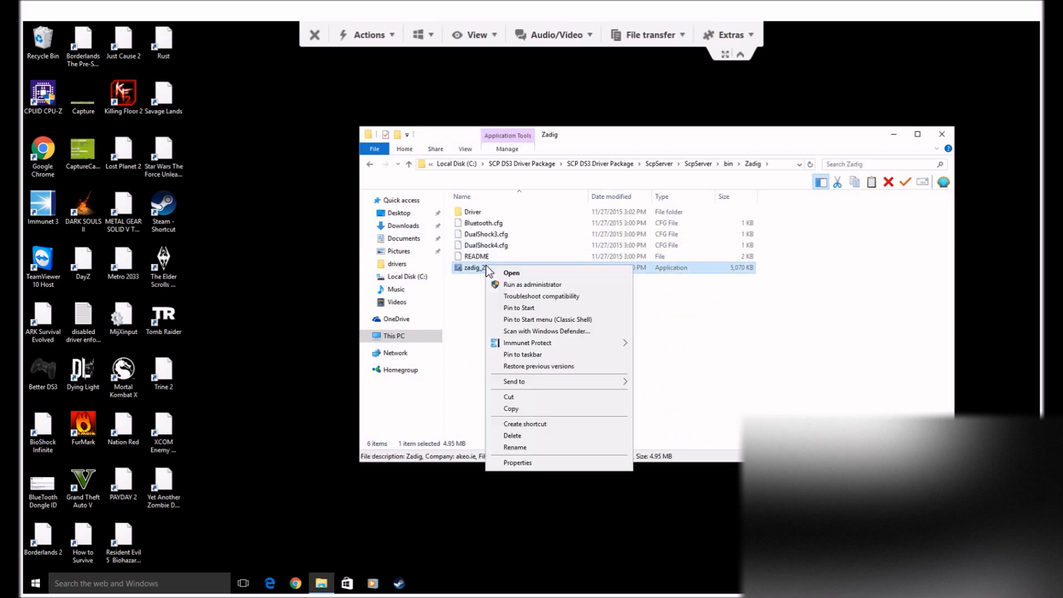
{"action": "left_click", "coordinate": [526, 284]}
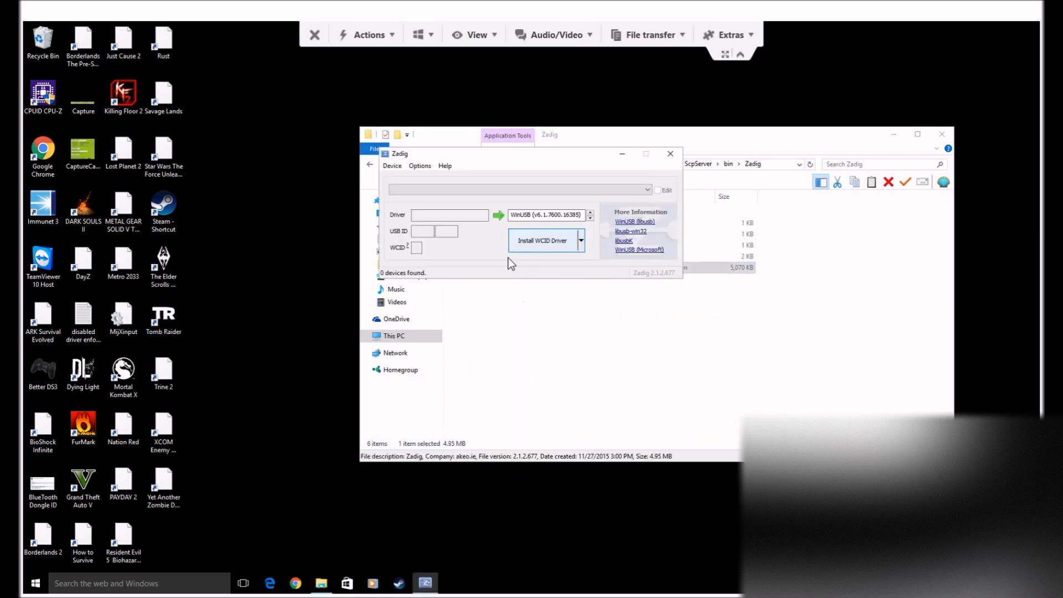
- Load the Bluetooth.cfg preset device in Zadig and list all connected devices
{"action": "left_click", "coordinate": [392, 166]}
{"action": "left_click", "coordinate": [407, 189]}
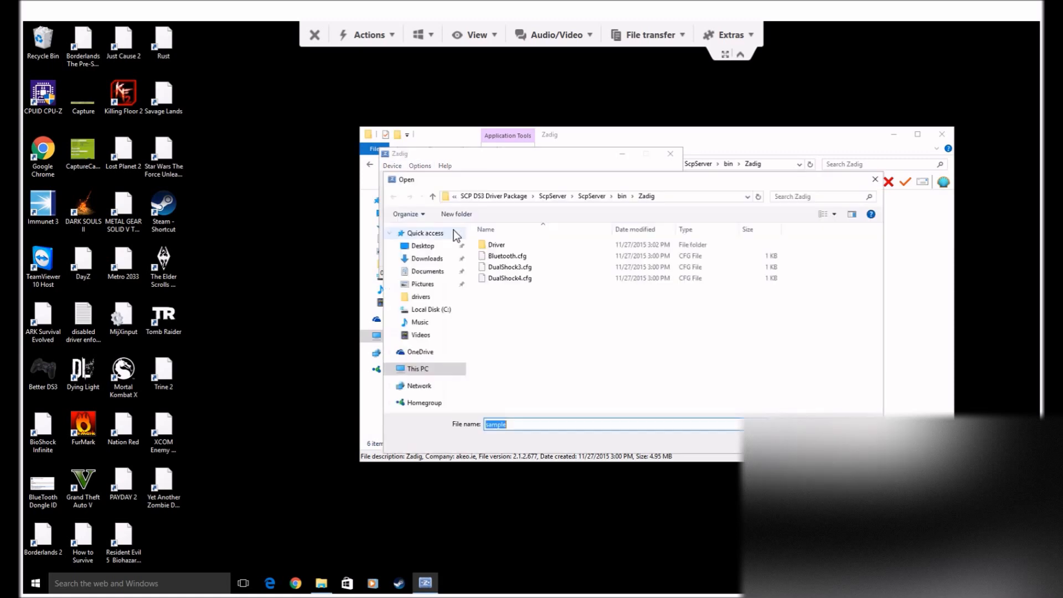
{"action": "double_click", "coordinate": [508, 256]}
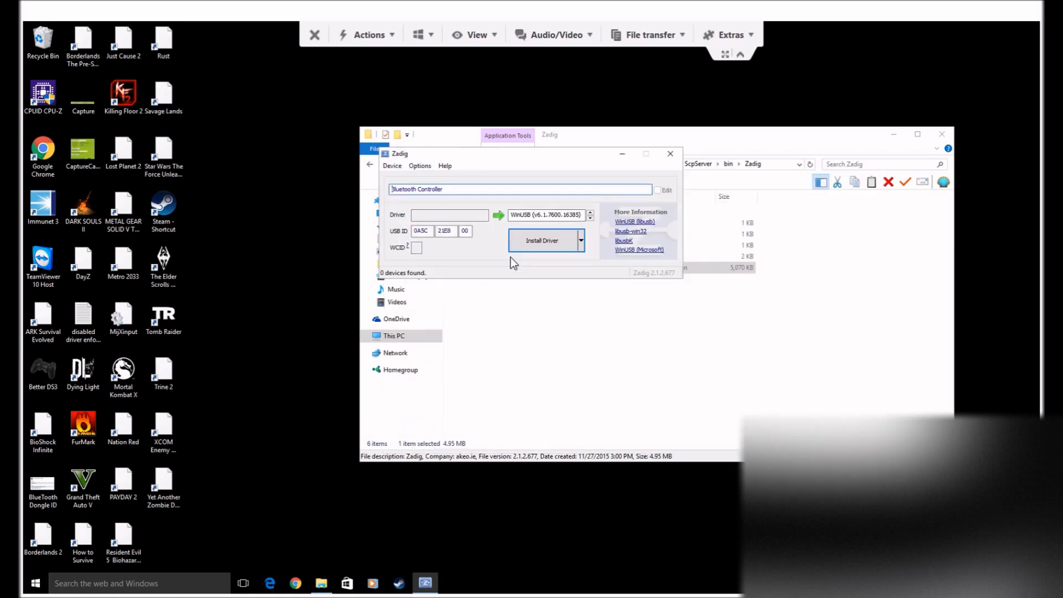
{"action": "left_click", "coordinate": [425, 168]}
{"action": "left_click", "coordinate": [435, 177]}
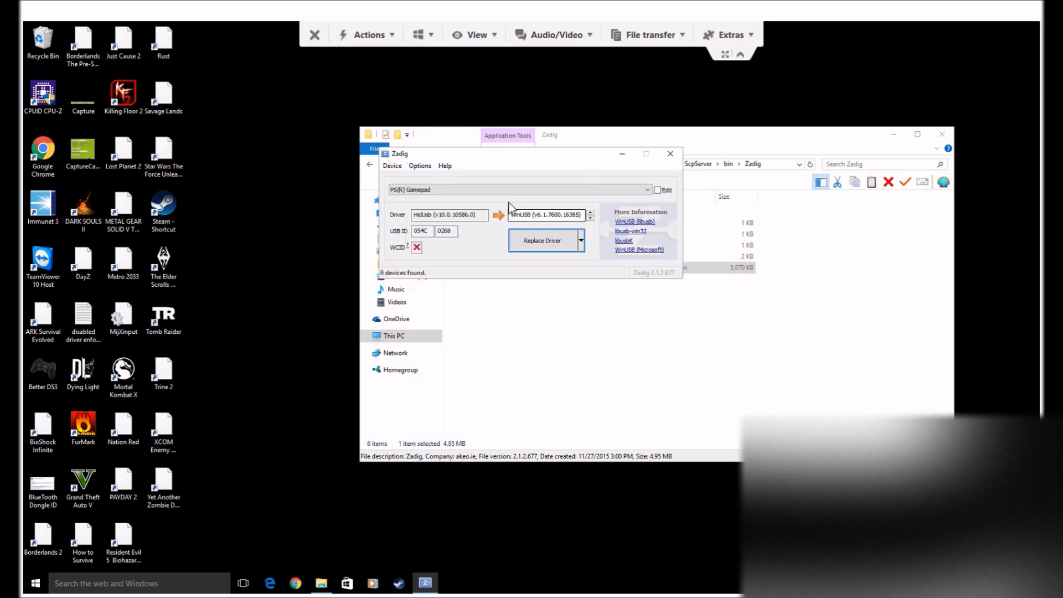
- Install the libusbK (v3.0.7.0) WCID driver for the Rocketfish Bluetooth Adapter
{"action": "left_click", "coordinate": [464, 191]}
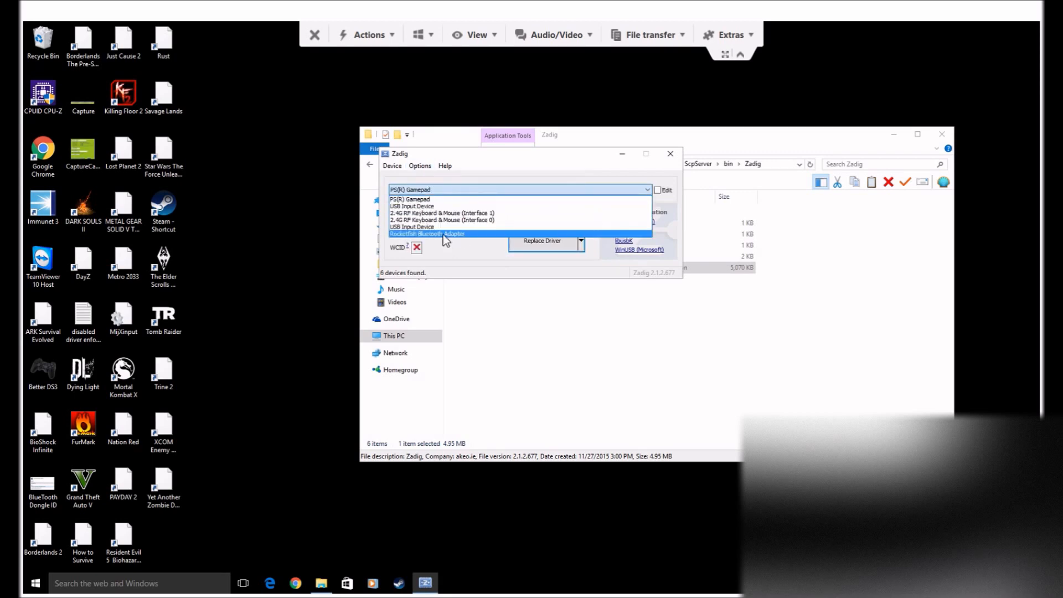
{"action": "left_click", "coordinate": [421, 234]}
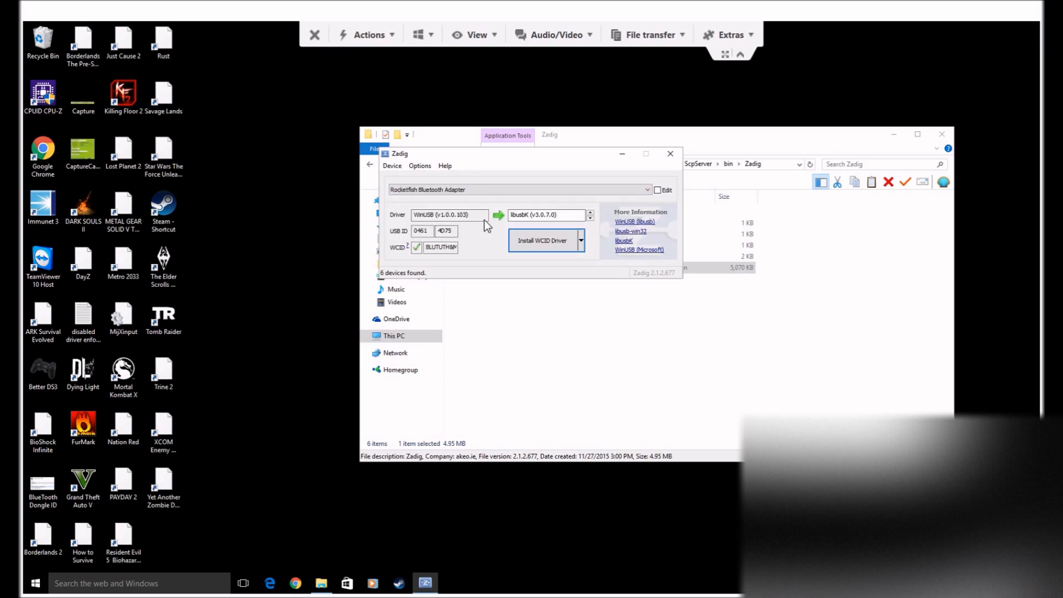
{"action": "left_click", "coordinate": [455, 188]}
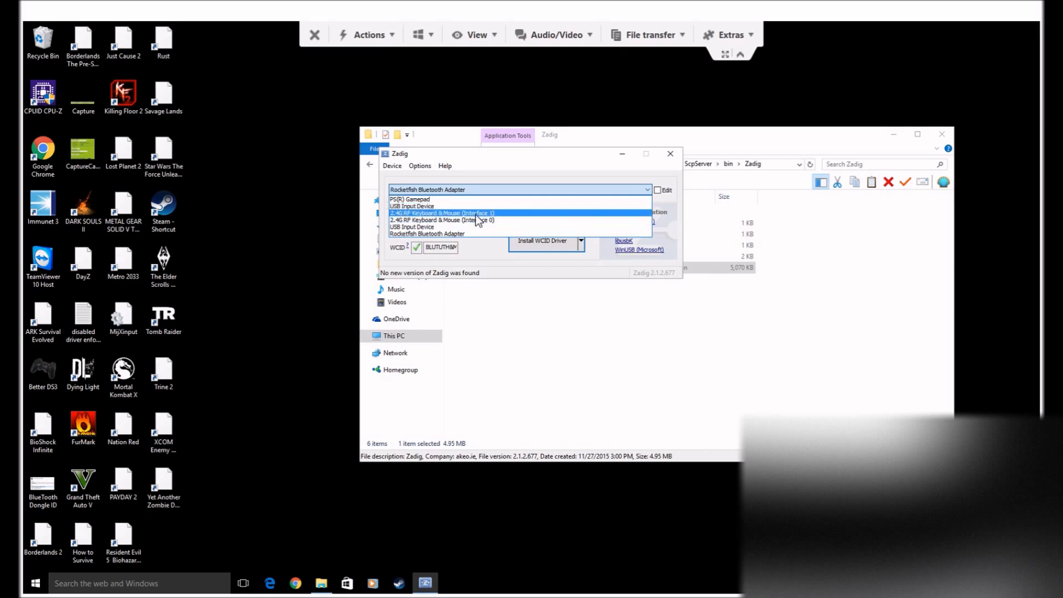
{"action": "left_click", "coordinate": [446, 233]}
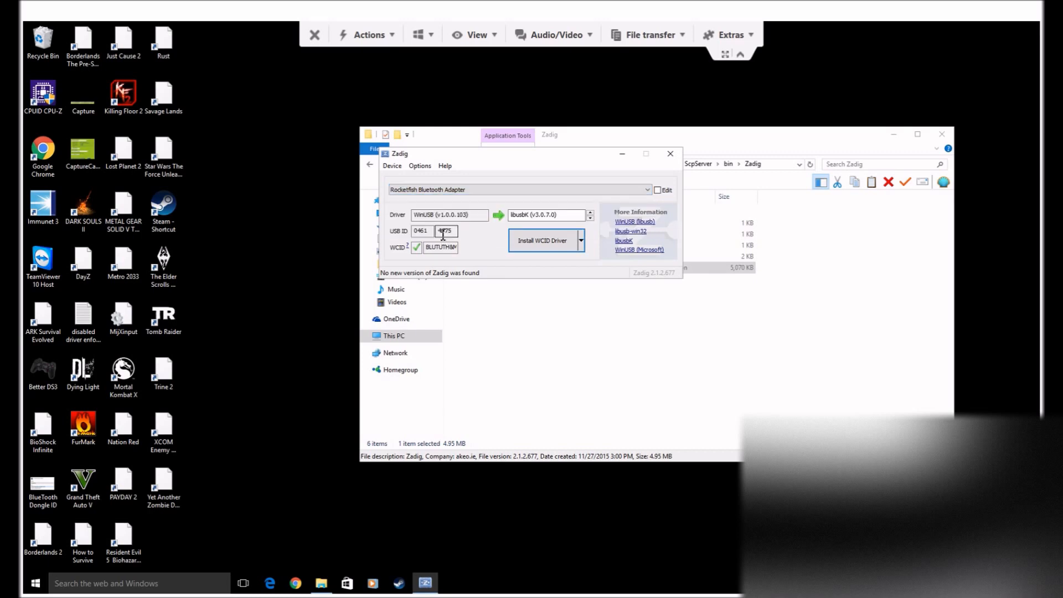
{"action": "left_click", "coordinate": [547, 241]}
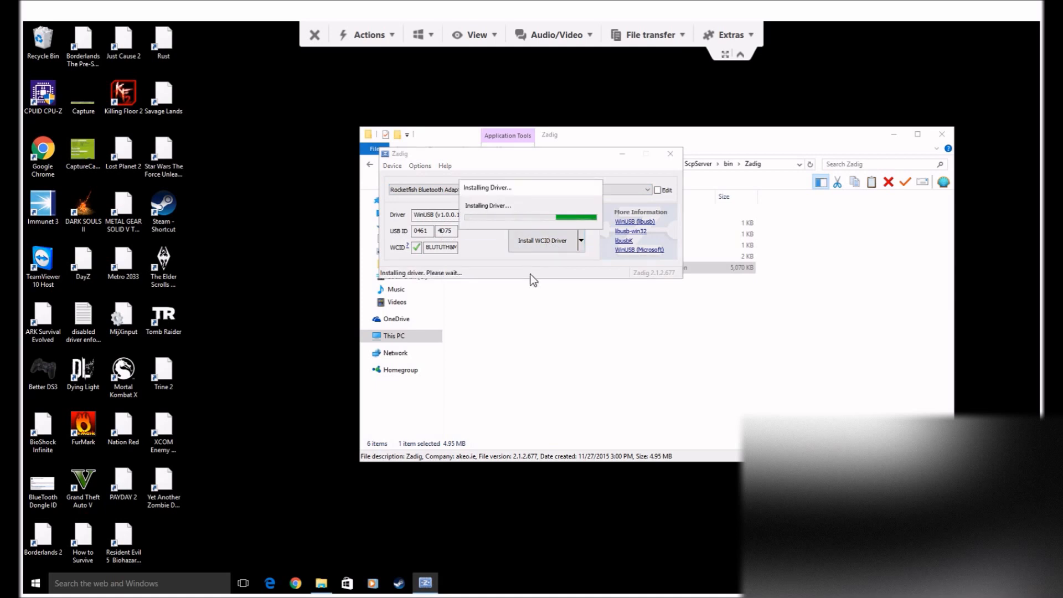
{"action": "left_click", "coordinate": [604, 227]}
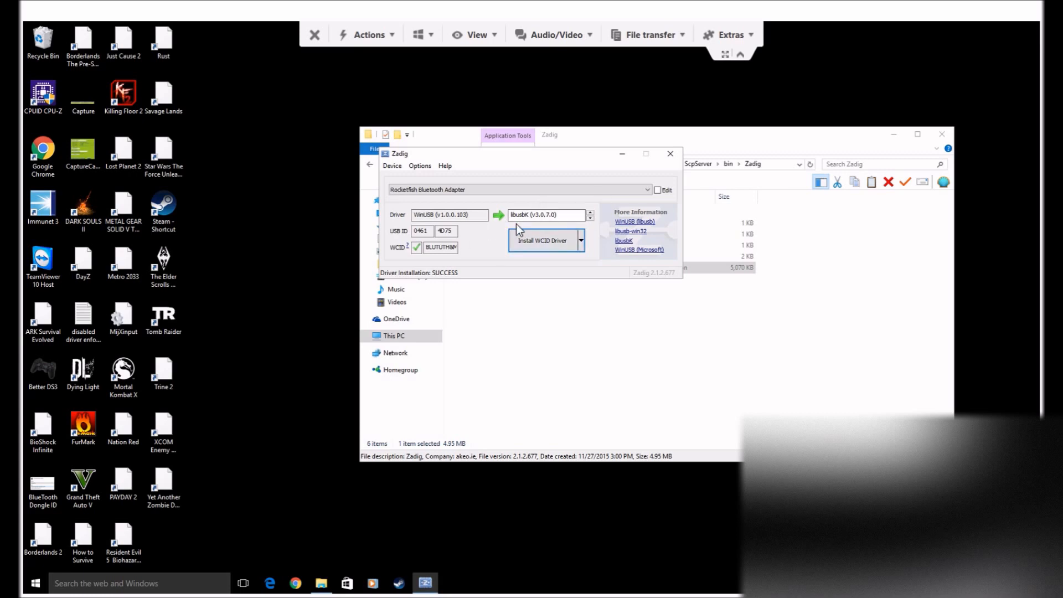
- Close Zadig and the folder window and restart the computer
{"action": "left_click", "coordinate": [670, 153]}
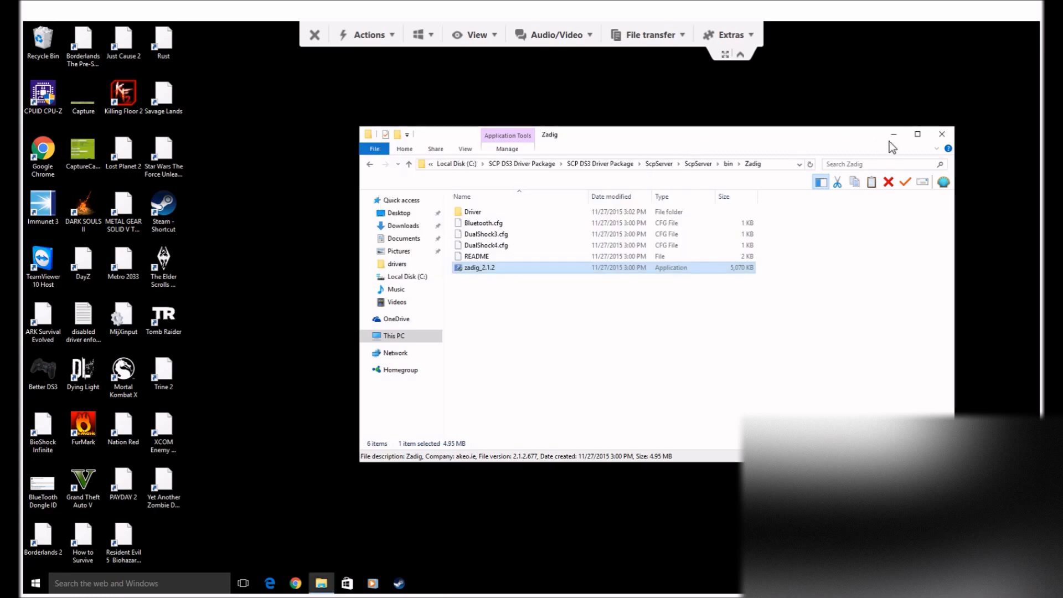
{"action": "left_click", "coordinate": [939, 145]}
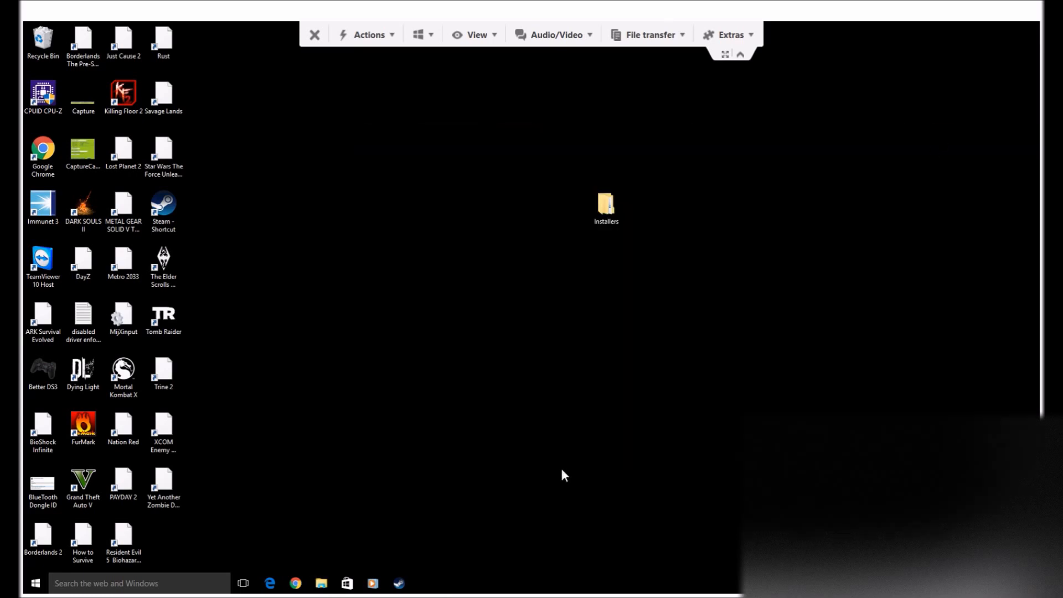
{"action": "left_click", "coordinate": [35, 583]}
{"action": "mouse_move", "coordinate": [208, 557]}
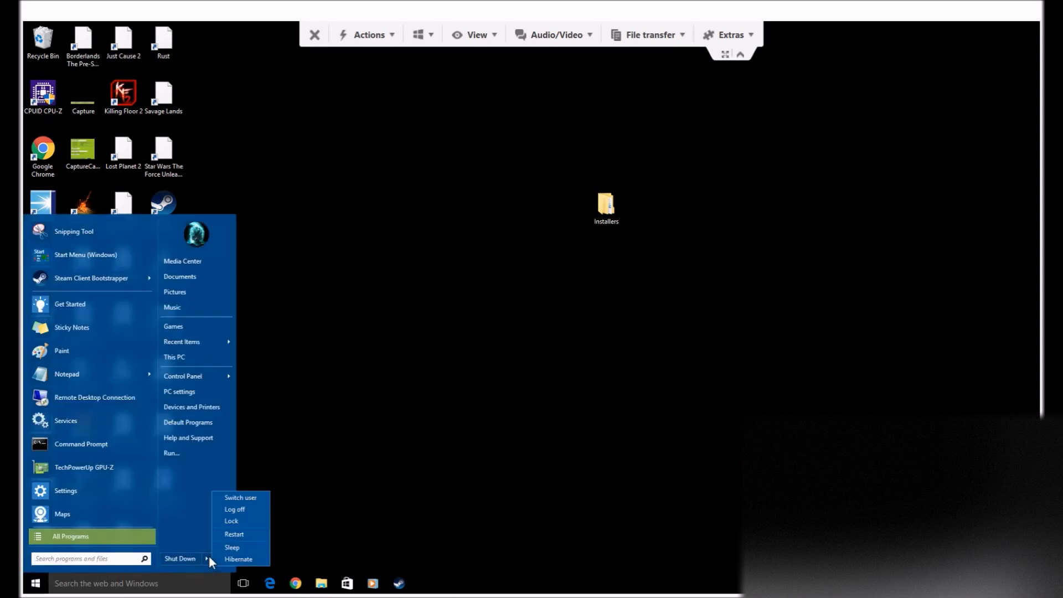
{"action": "left_click", "coordinate": [245, 534]}
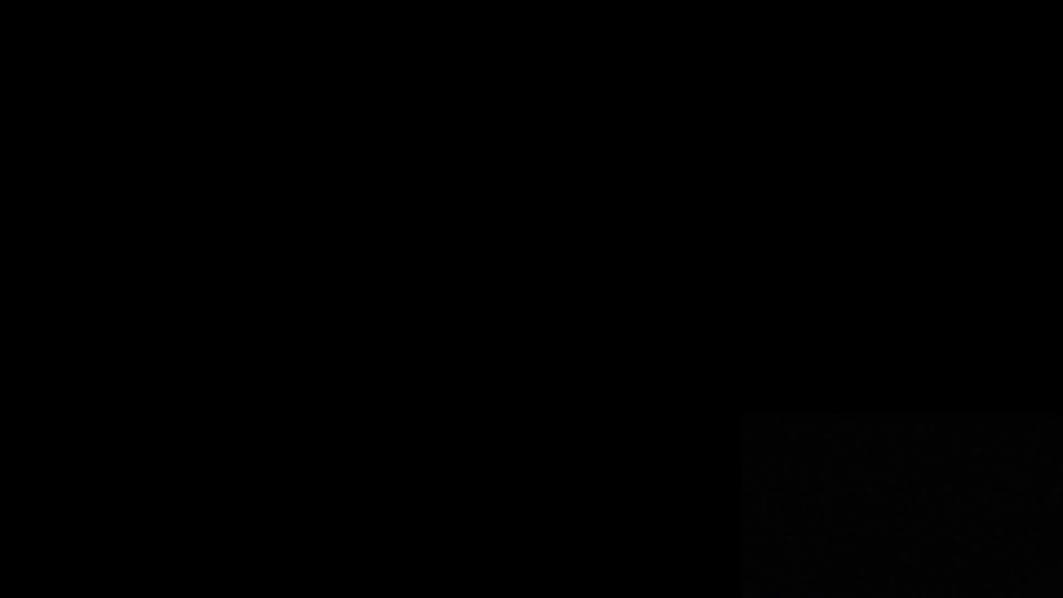
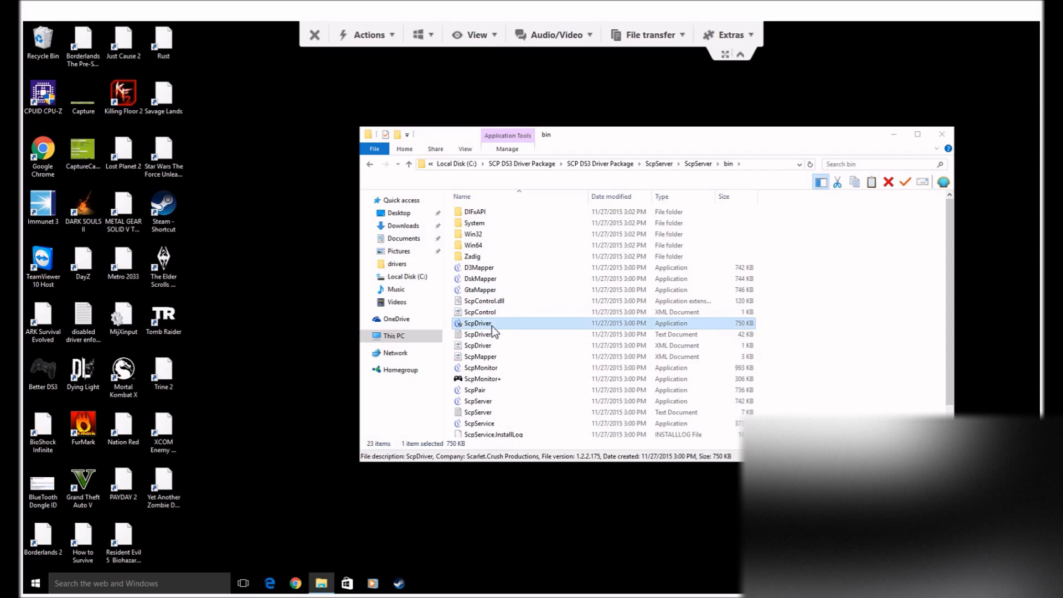
- Run ScpDriver as administrator, install the drivers with Configure Service and Bluetooth Driver enabled, and exit the installer
{"action": "right_click", "coordinate": [491, 325]}
{"action": "left_click", "coordinate": [523, 352]}
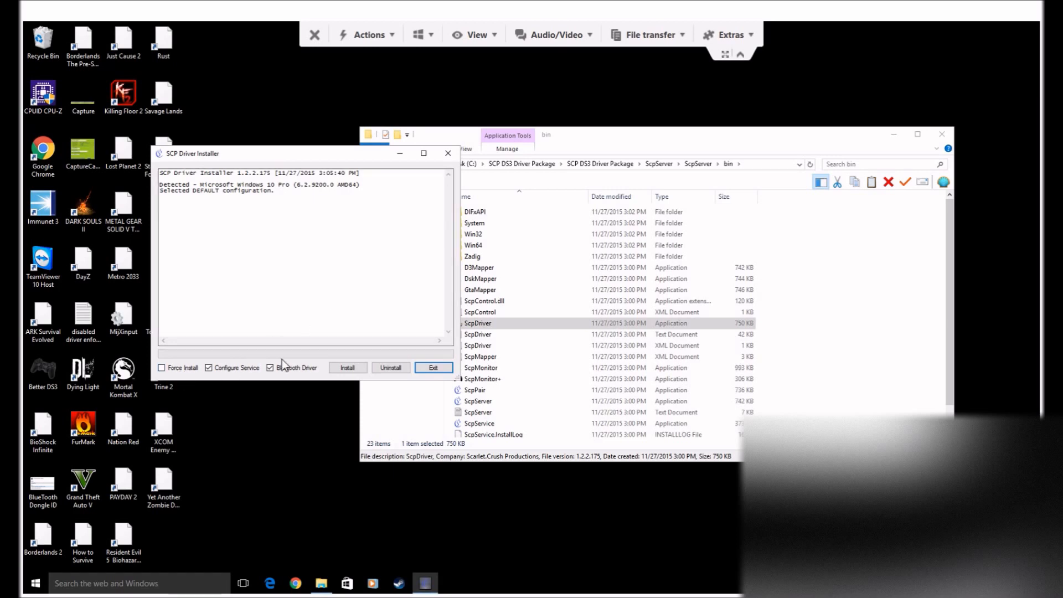
{"action": "left_click", "coordinate": [341, 369]}
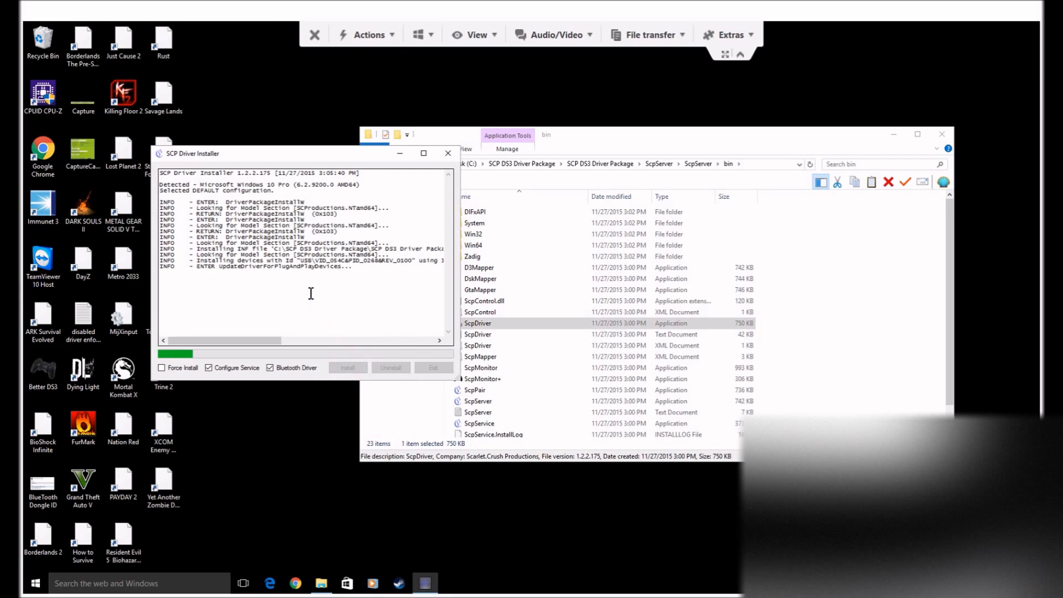
{"action": "left_click_drag", "start_coordinate": [218, 314], "coordinate": [164, 315]}
{"action": "left_click", "coordinate": [216, 313]}
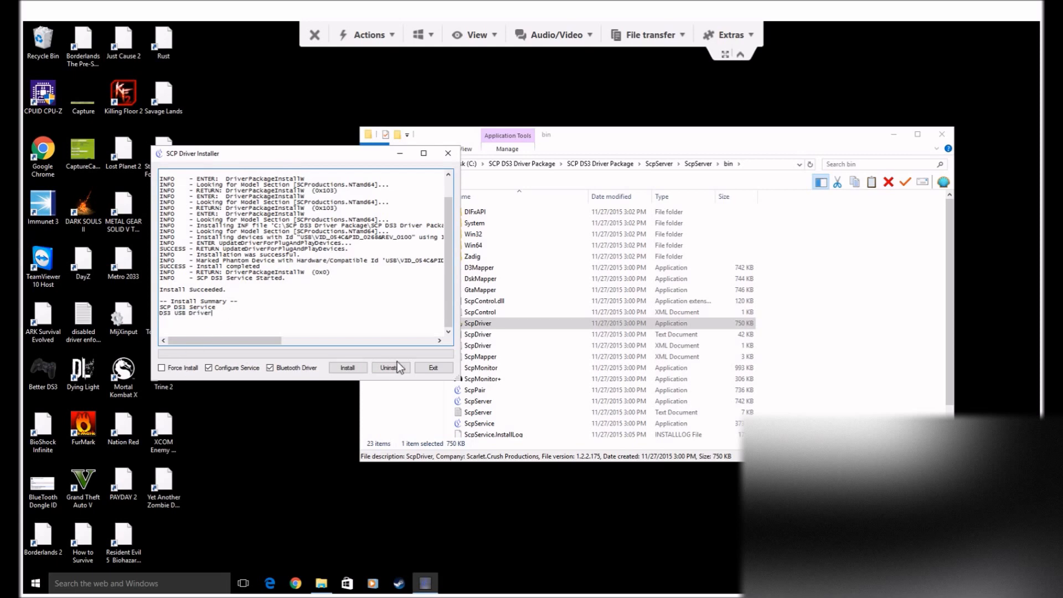
{"action": "left_click", "coordinate": [429, 368]}
- Run ScpDriver as administrator again and install the drivers with Force Install, Configure Service and Bluetooth Driver enabled
{"action": "right_click", "coordinate": [493, 324]}
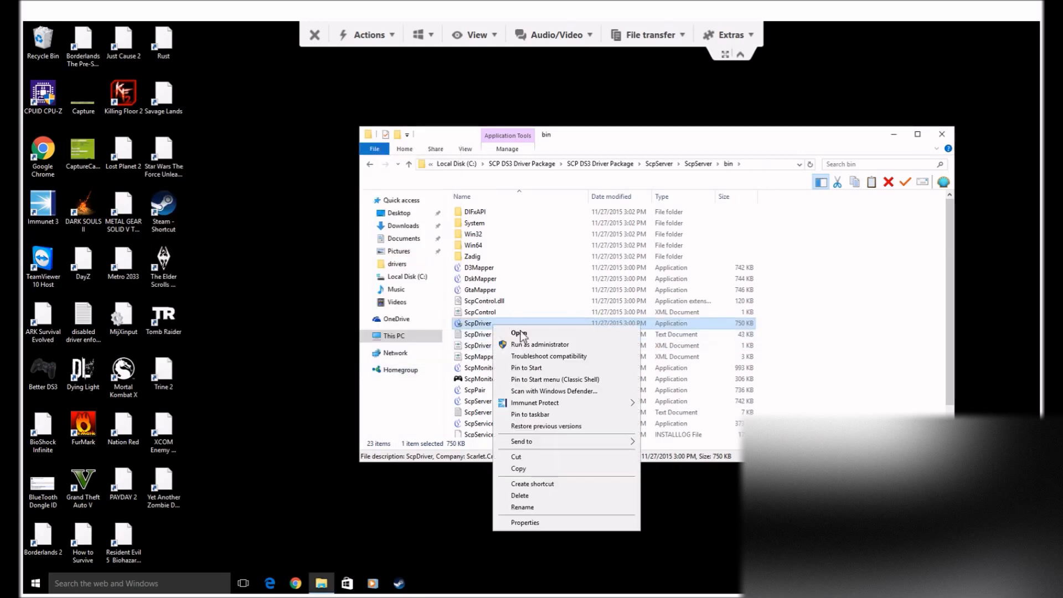
{"action": "left_click", "coordinate": [532, 345]}
{"action": "left_click", "coordinate": [238, 258]}
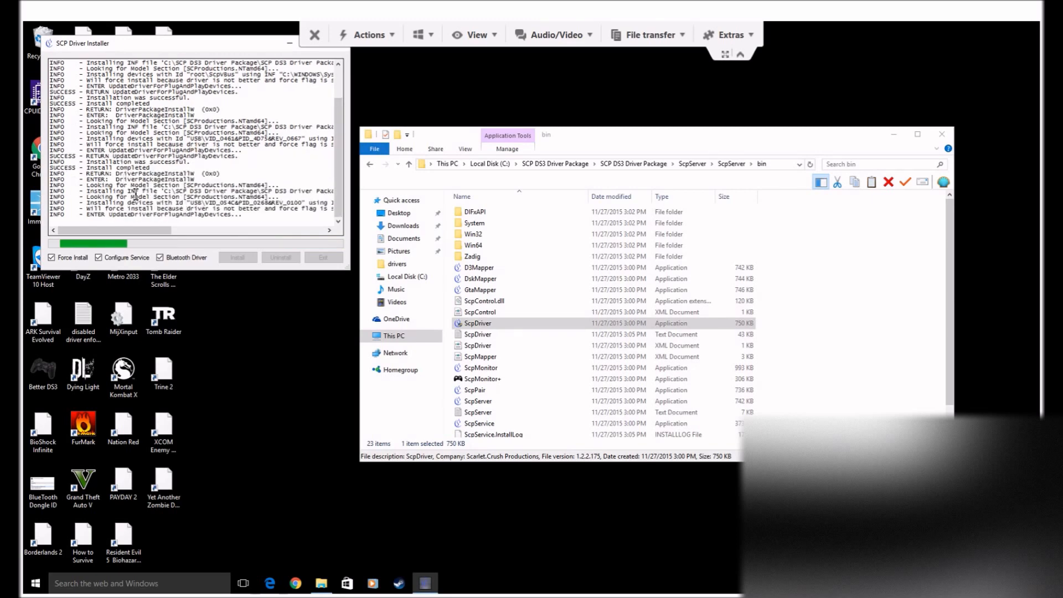
{"action": "left_click_drag", "start_coordinate": [120, 205], "coordinate": [99, 190]}
{"action": "left_click", "coordinate": [99, 191]}
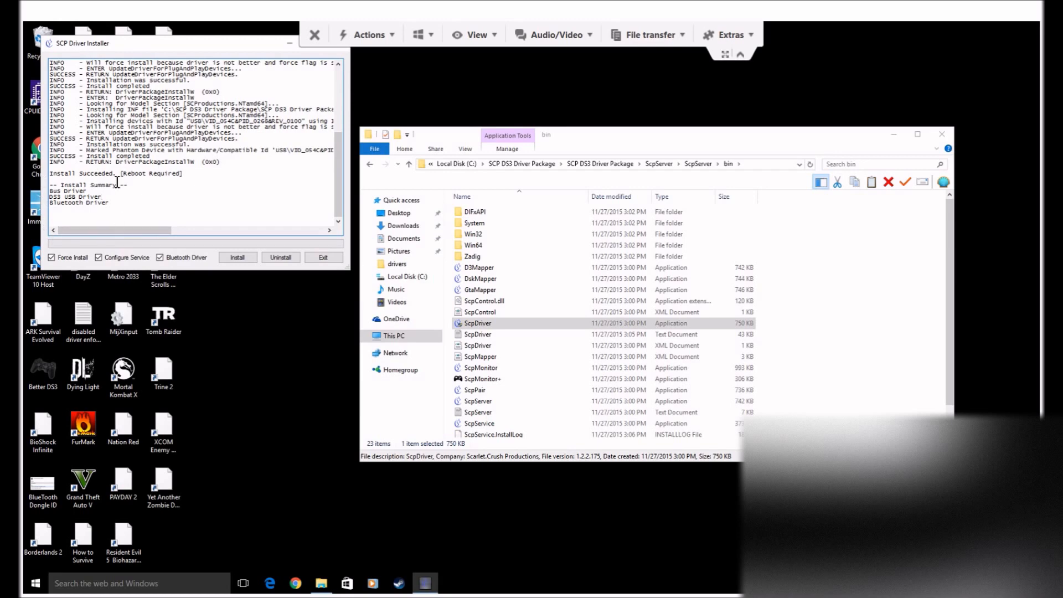
- Open Windows Services, locate the SCP DS3 Service to check its status, and close the Services window
{"action": "left_click", "coordinate": [140, 584]}
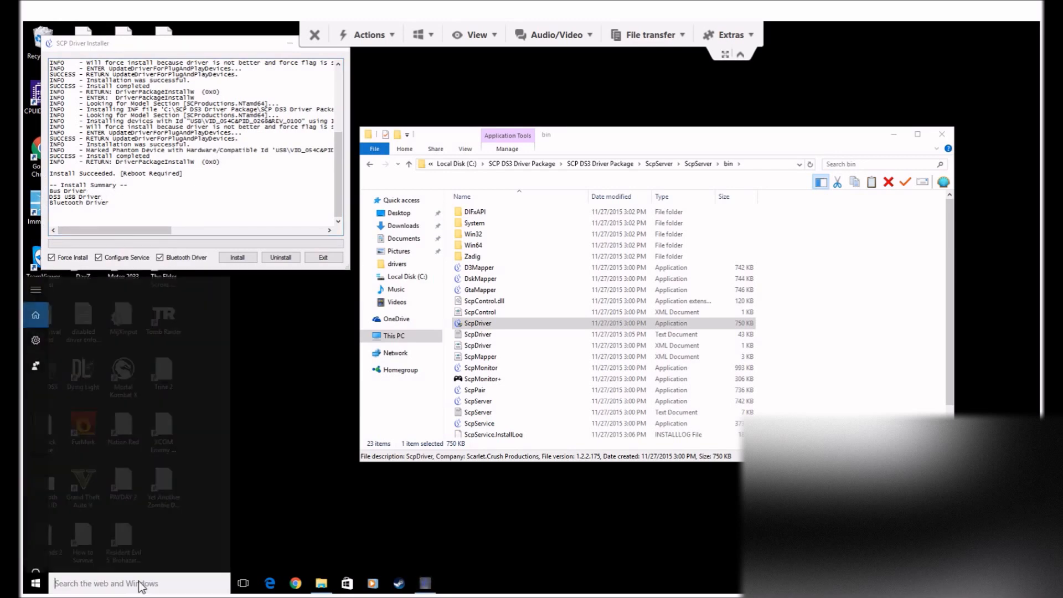
{"action": "type", "text": "service"}
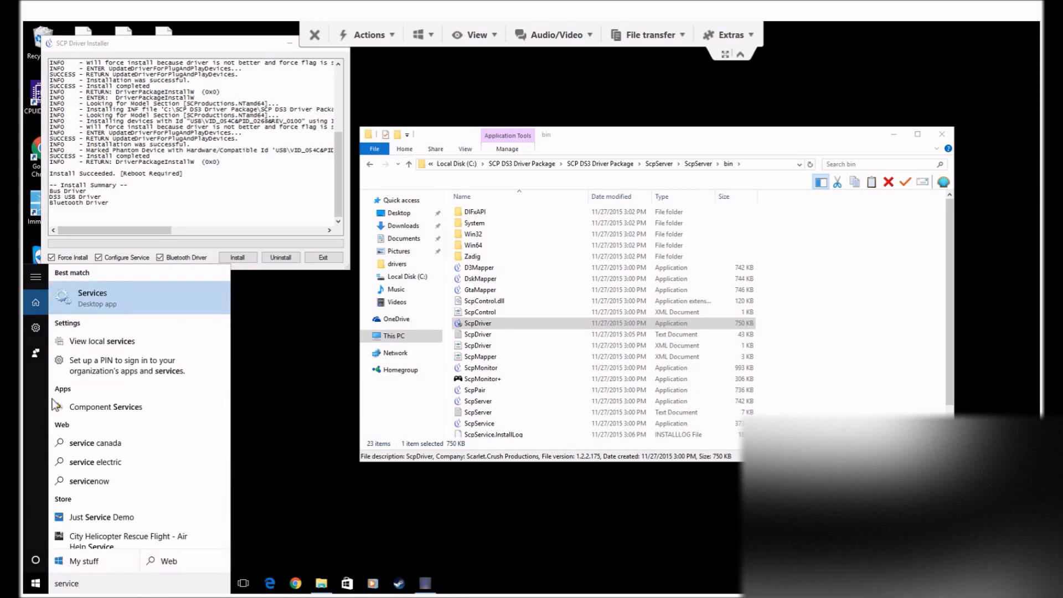
{"action": "left_click", "coordinate": [113, 298]}
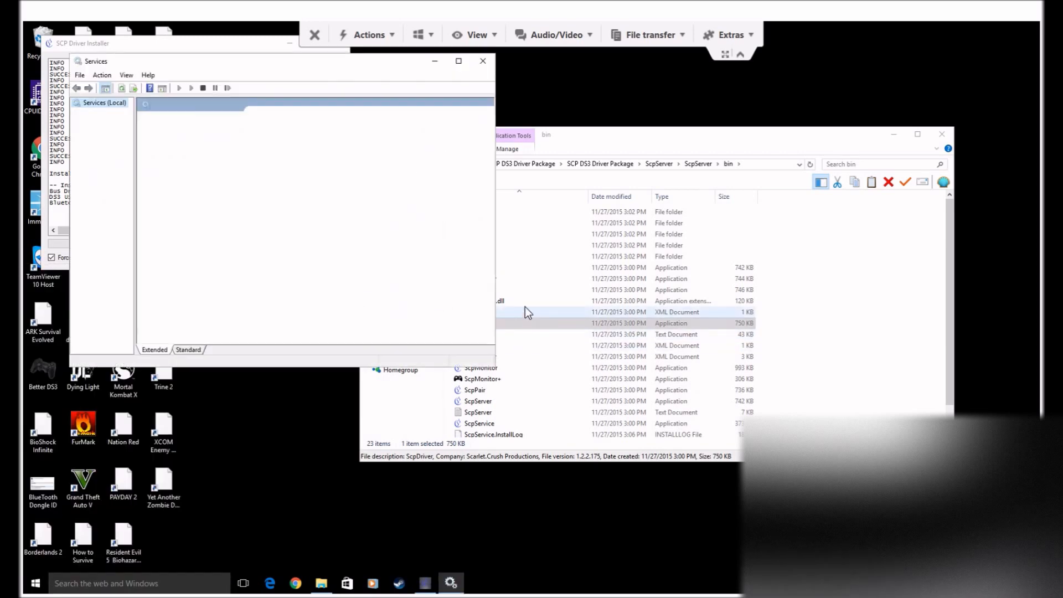
{"action": "left_click", "coordinate": [283, 200]}
{"action": "key", "text": "s"}
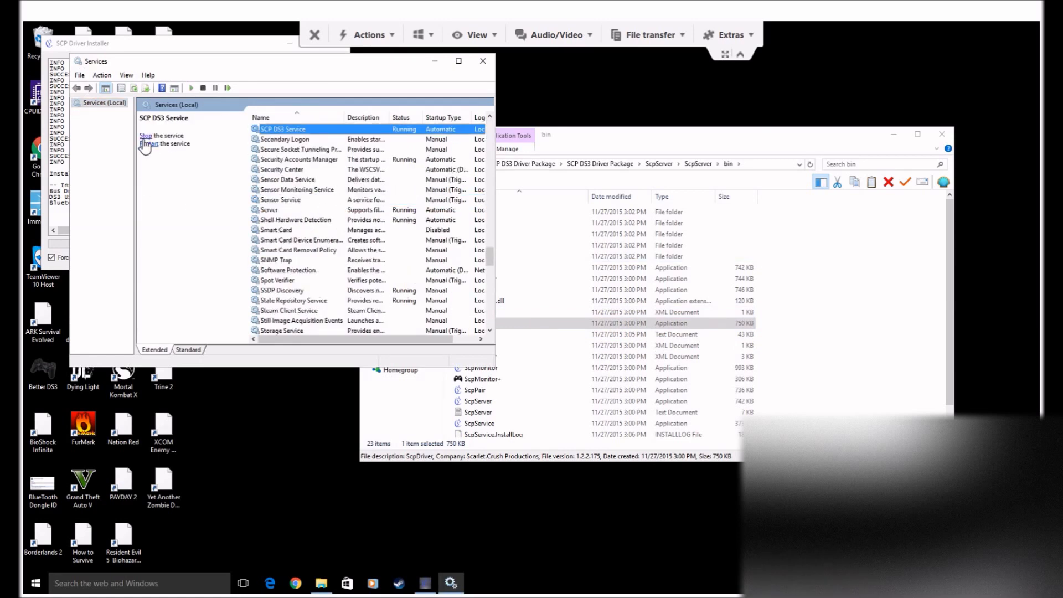
{"action": "left_click", "coordinate": [482, 61]}
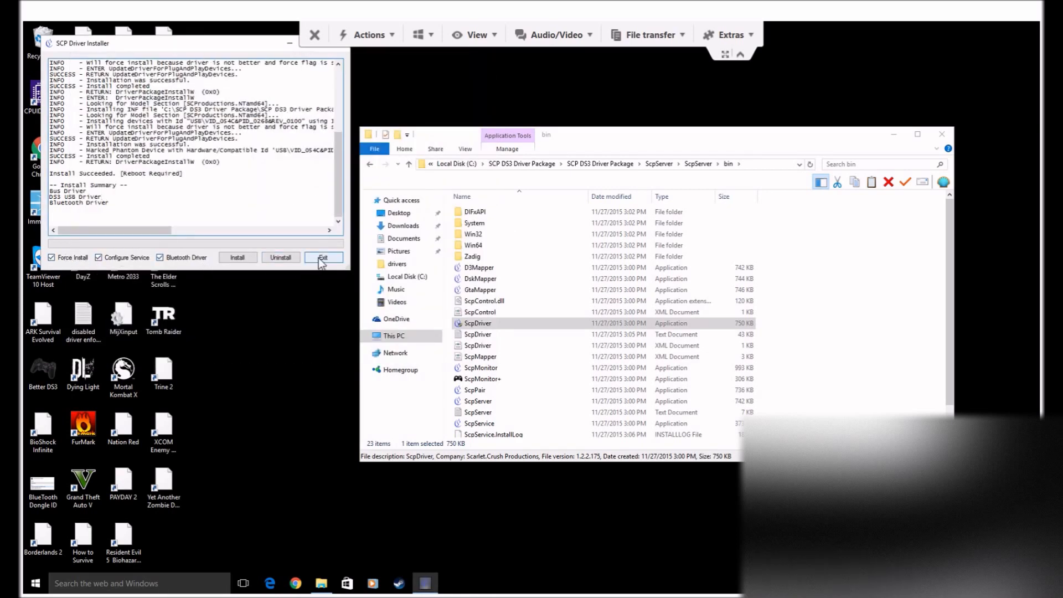
- Exit the SCP Driver Installer and run ScpMonitor as administrator from the bin folder
{"action": "left_click_drag", "start_coordinate": [90, 193], "coordinate": [53, 193]}
{"action": "left_click", "coordinate": [123, 194]}
{"action": "left_click", "coordinate": [325, 258]}
{"action": "left_click", "coordinate": [484, 368]}
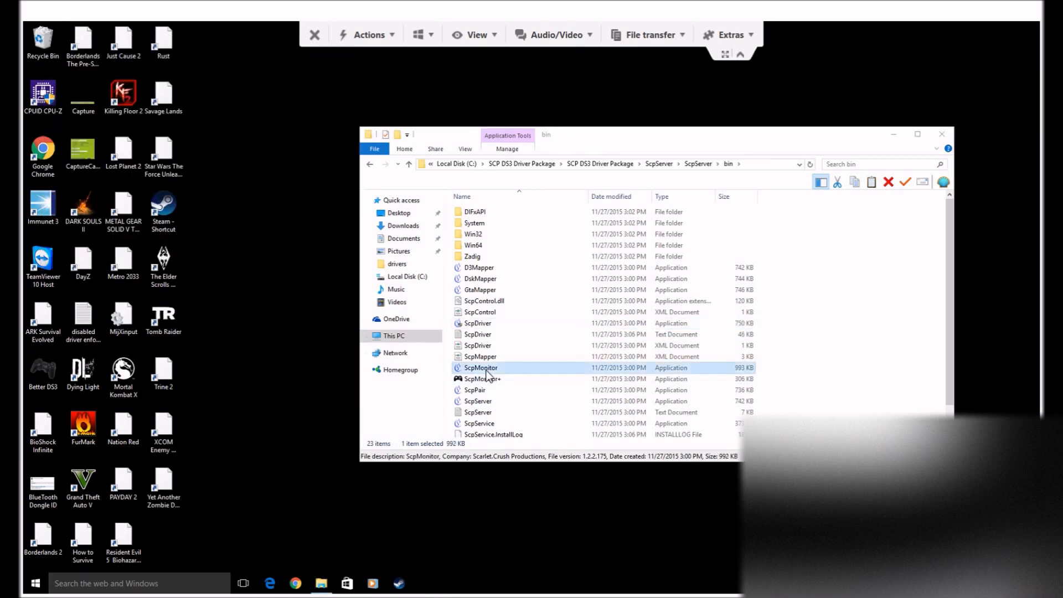
{"action": "right_click", "coordinate": [486, 370]}
{"action": "left_click", "coordinate": [540, 183]}
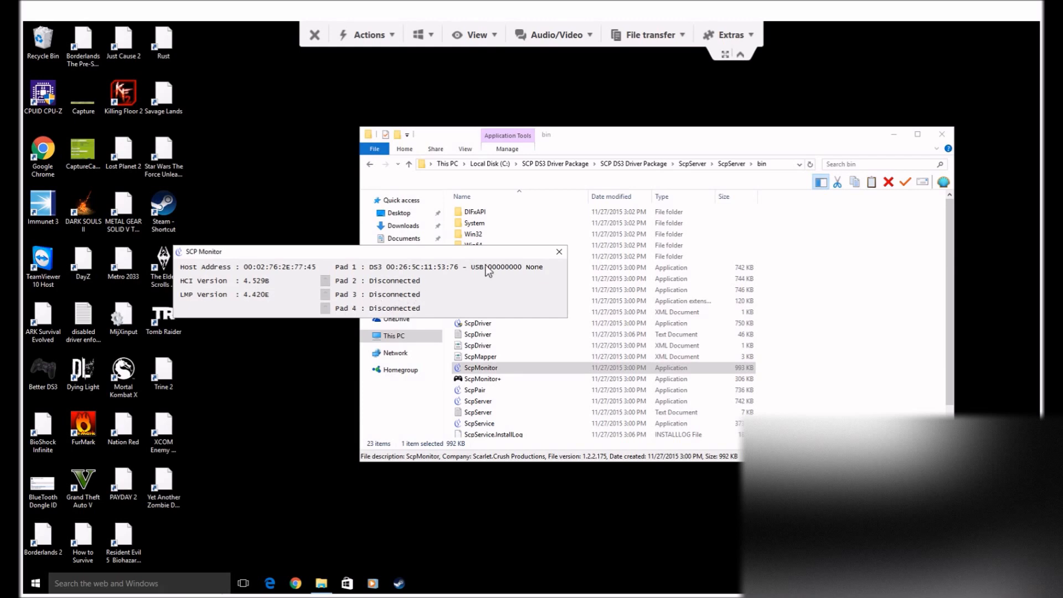
- Close the SCP Monitor window, review its Service Configuration options, and cancel that dialog
{"action": "left_click", "coordinate": [559, 252]}
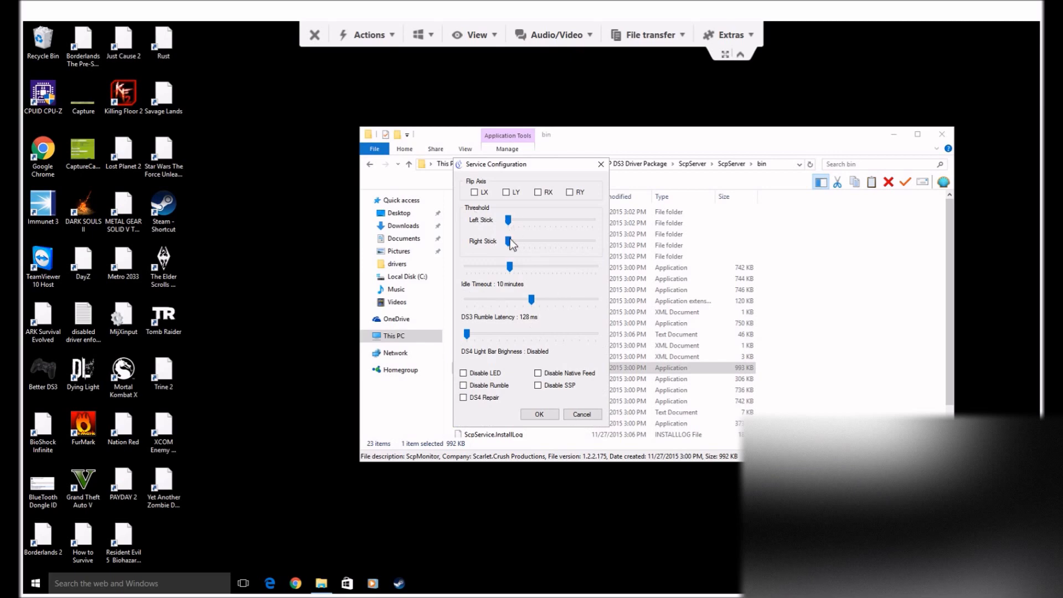
{"action": "left_click", "coordinate": [589, 414]}
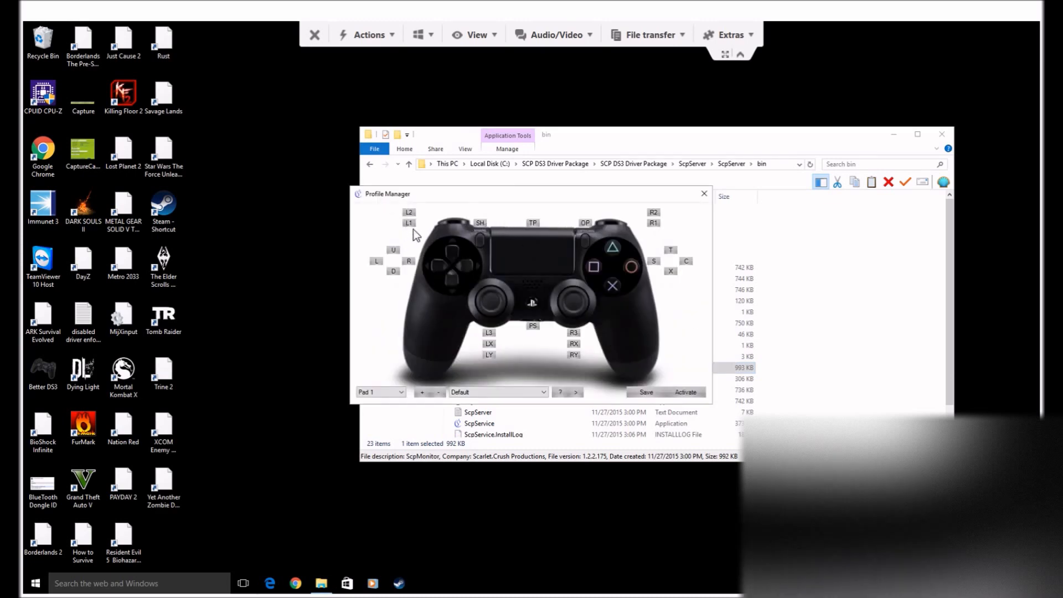
- Look through the pad and profile choices in the Profile Manager, including TB Swap, return to the Default profile, and close it
{"action": "left_click", "coordinate": [400, 392]}
{"action": "left_click", "coordinate": [499, 391]}
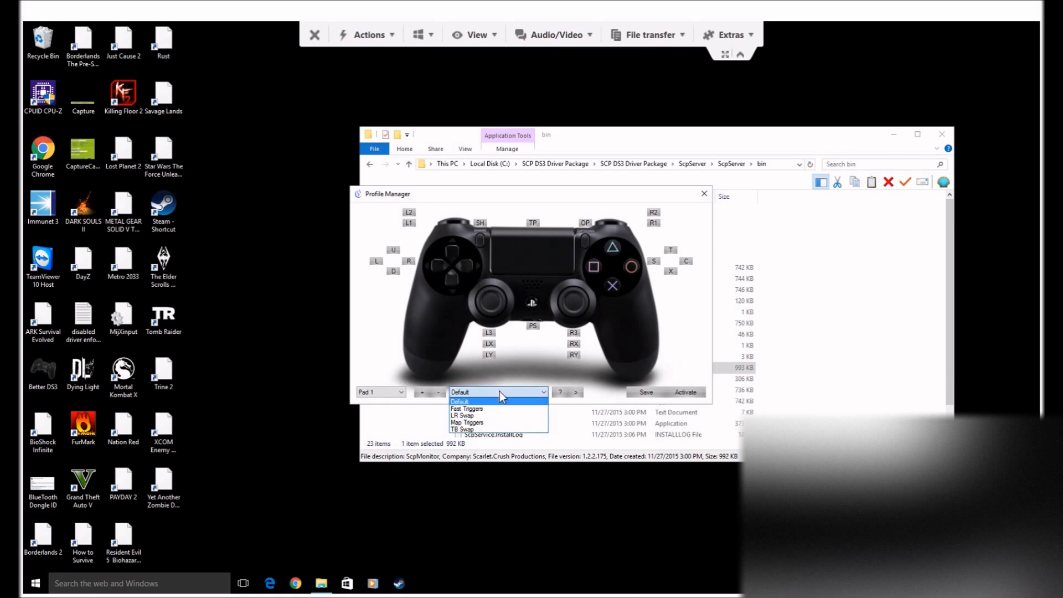
{"action": "left_click", "coordinate": [481, 430]}
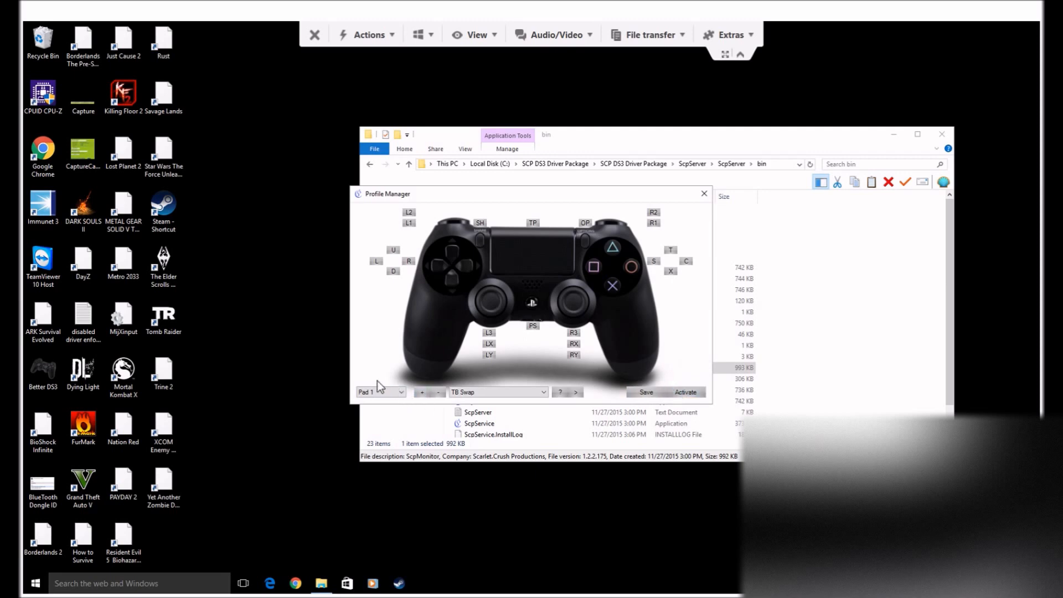
{"action": "left_click", "coordinate": [387, 394]}
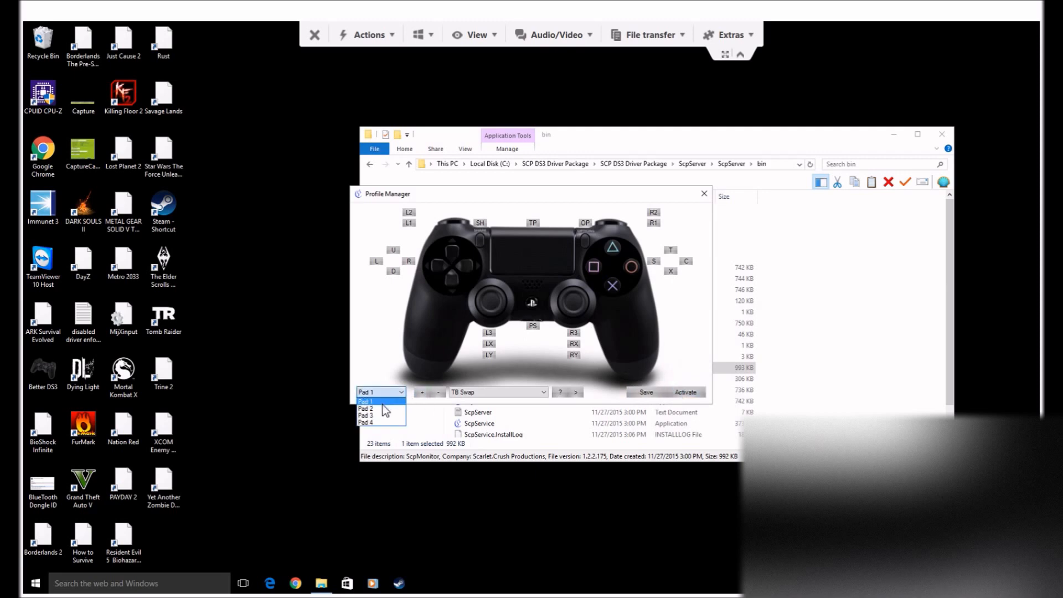
{"action": "left_click", "coordinate": [386, 410]}
{"action": "left_click", "coordinate": [474, 393]}
{"action": "left_click", "coordinate": [475, 402]}
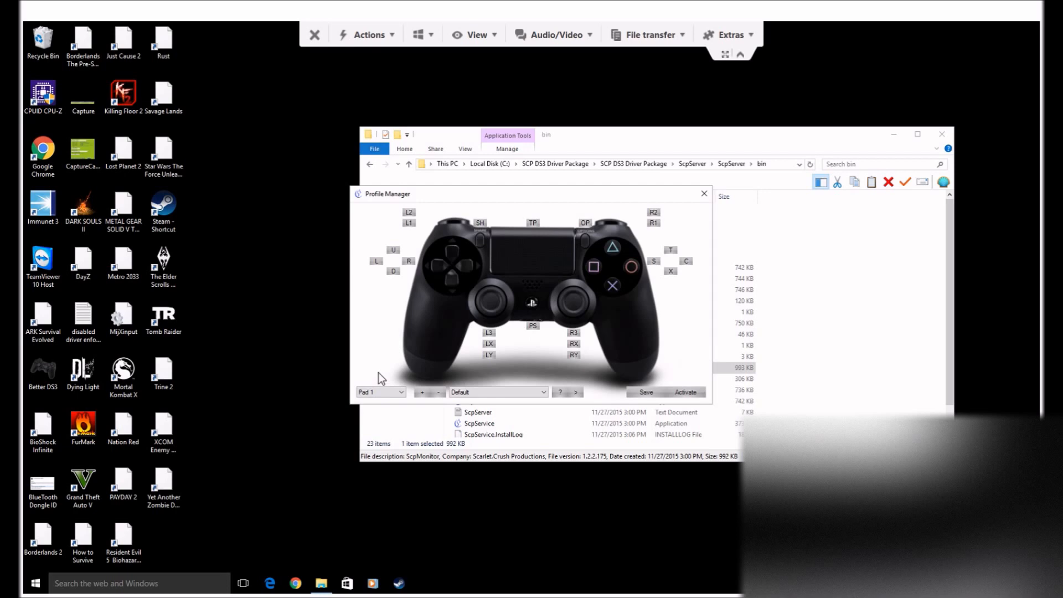
{"action": "mouse_move", "coordinate": [460, 198]}
{"action": "left_mouse_down"}
{"action": "mouse_move", "coordinate": [368, 183]}
{"action": "mouse_move", "coordinate": [479, 239]}
{"action": "mouse_move", "coordinate": [466, 183]}
{"action": "left_mouse_up"}
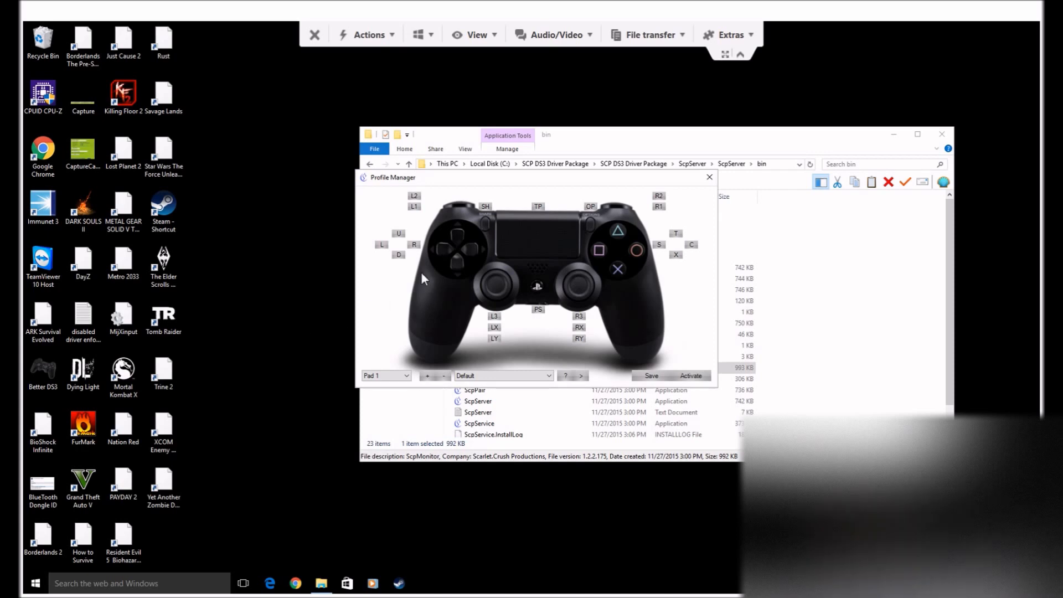
{"action": "left_click_drag", "start_coordinate": [553, 176], "coordinate": [492, 155]}
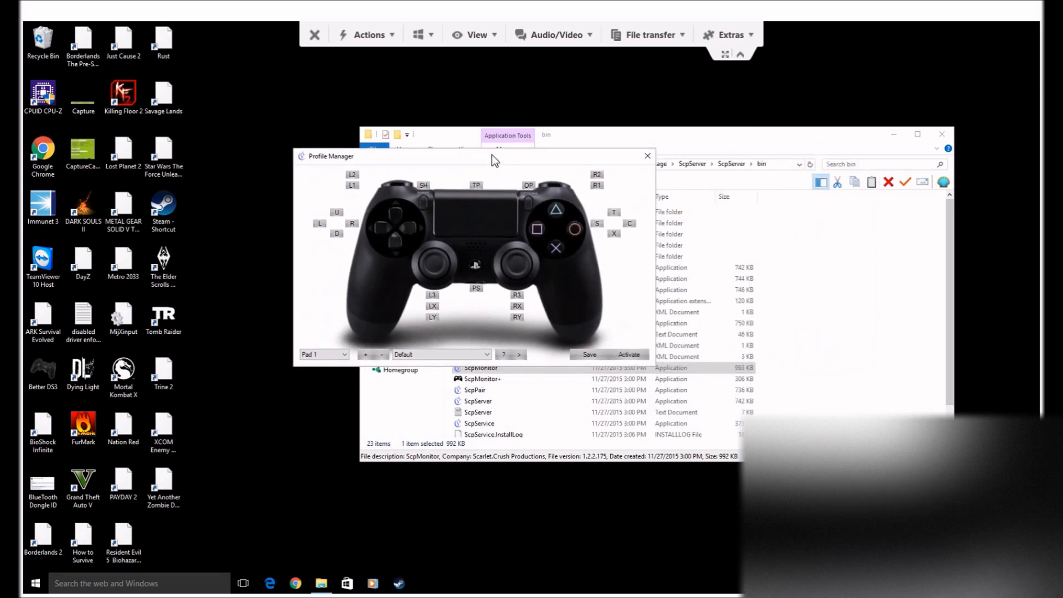
{"action": "left_click_drag", "start_coordinate": [492, 154], "coordinate": [253, 140]}
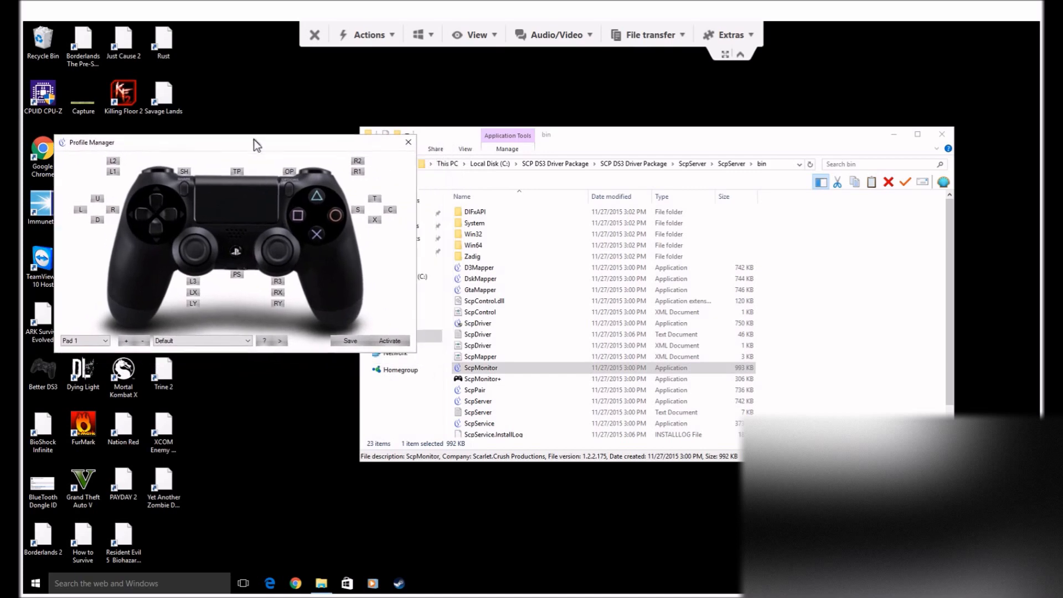
{"action": "left_click", "coordinate": [408, 142]}
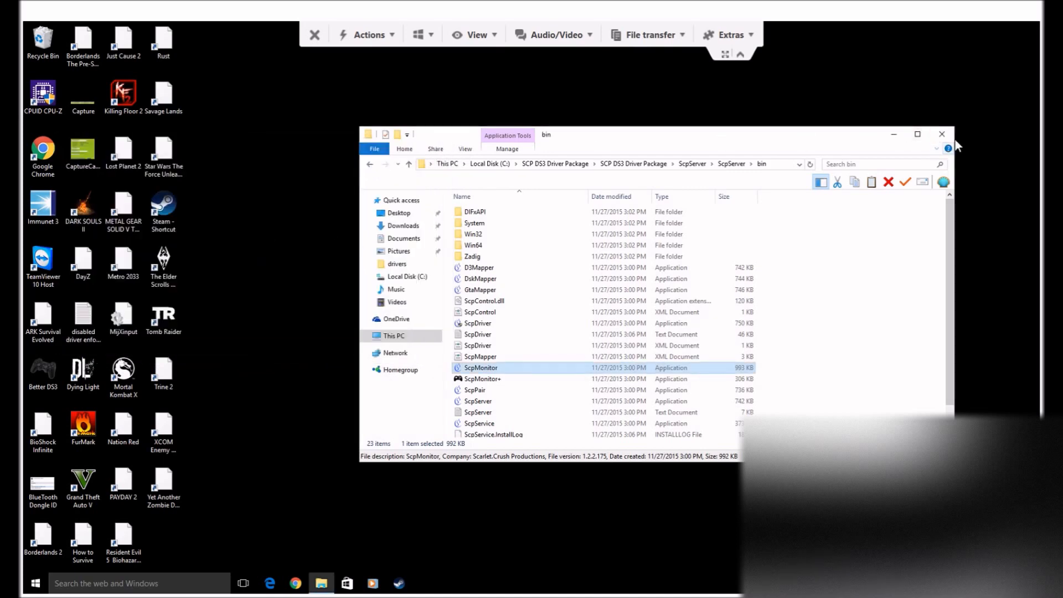
- Close the bin folder window and move the SCP Monitor window toward the middle of the desktop
{"action": "left_click", "coordinate": [941, 134]}
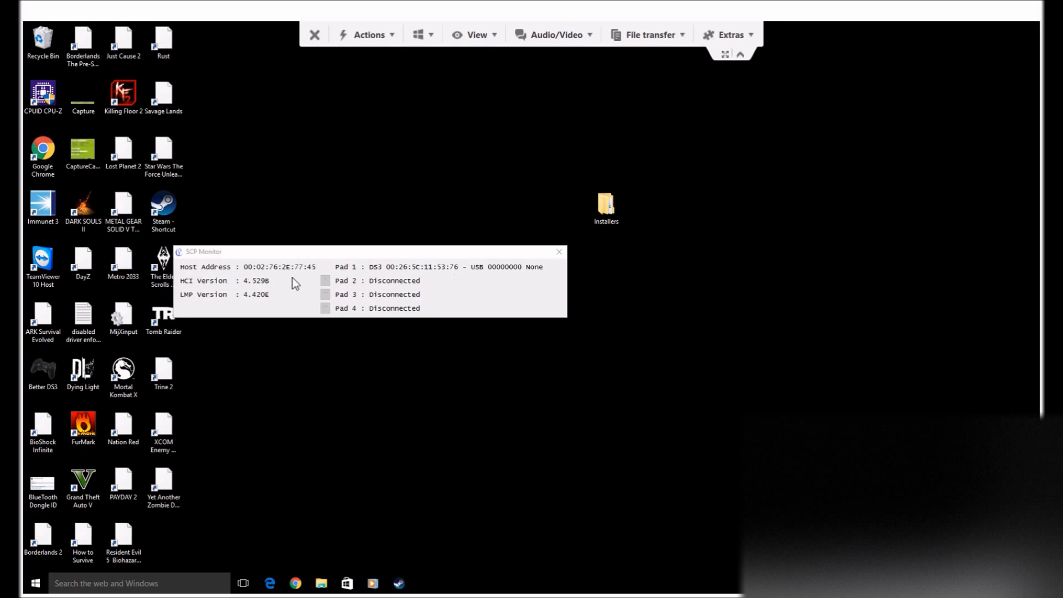
{"action": "left_click_drag", "start_coordinate": [344, 251], "coordinate": [515, 274]}
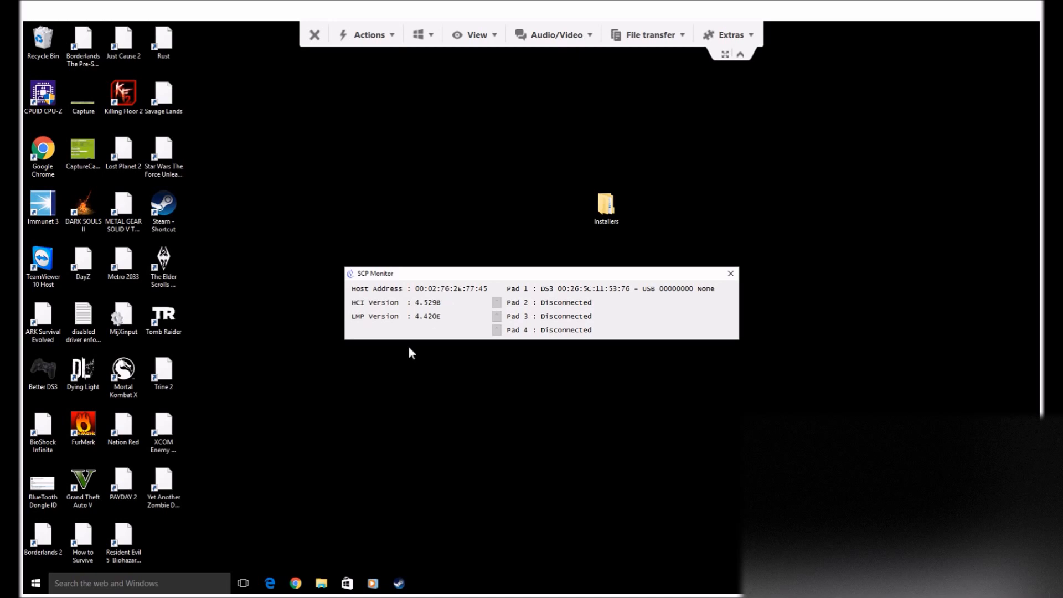
- Open Device Manager through Computer Management for This PC and inspect the device under Xbox 360 Peripherals
{"action": "left_click", "coordinate": [35, 583]}
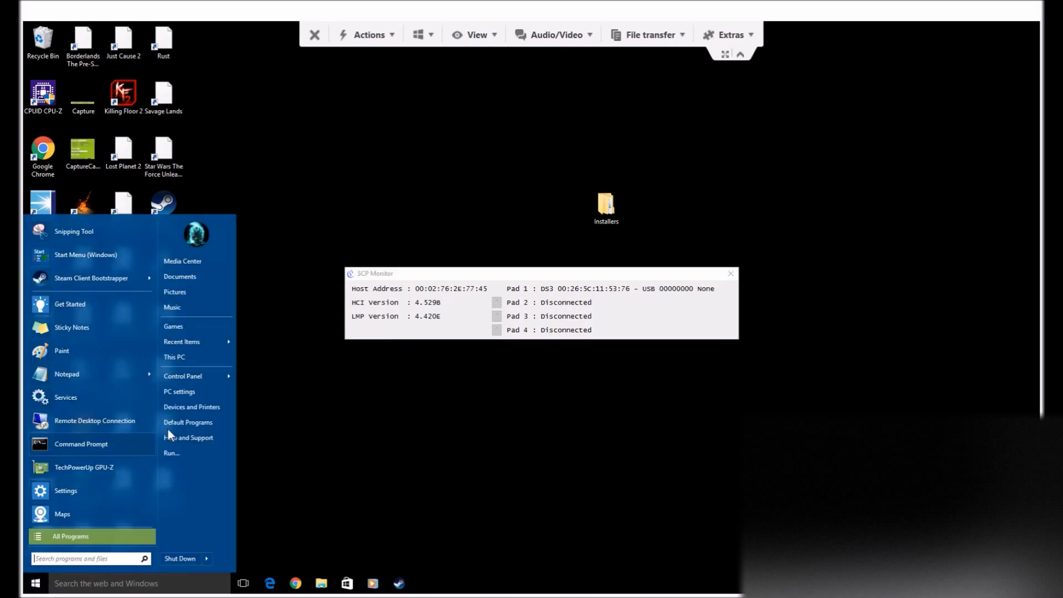
{"action": "right_click", "coordinate": [197, 354]}
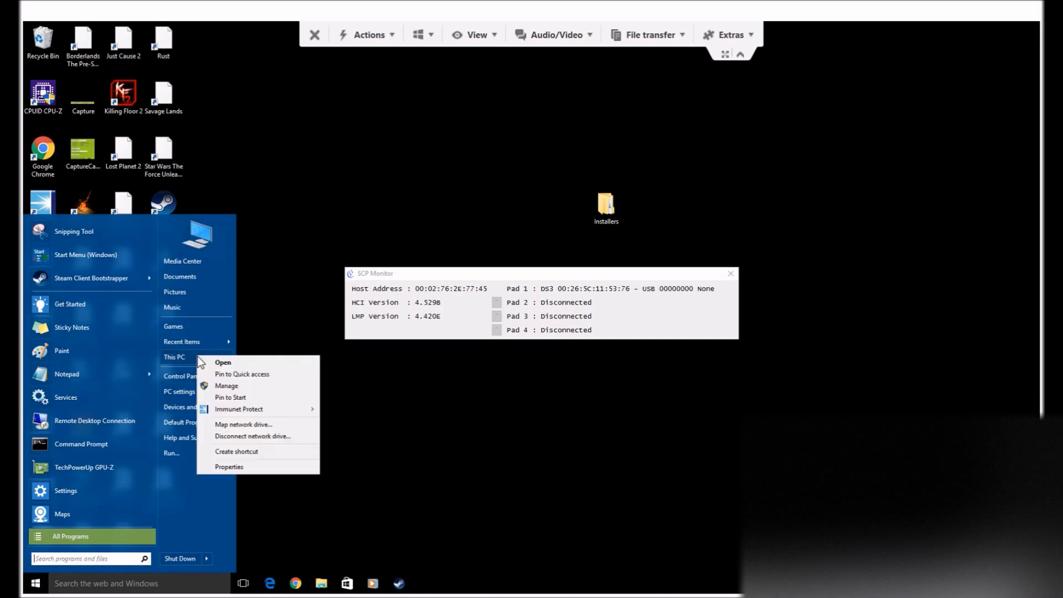
{"action": "left_click", "coordinate": [224, 385]}
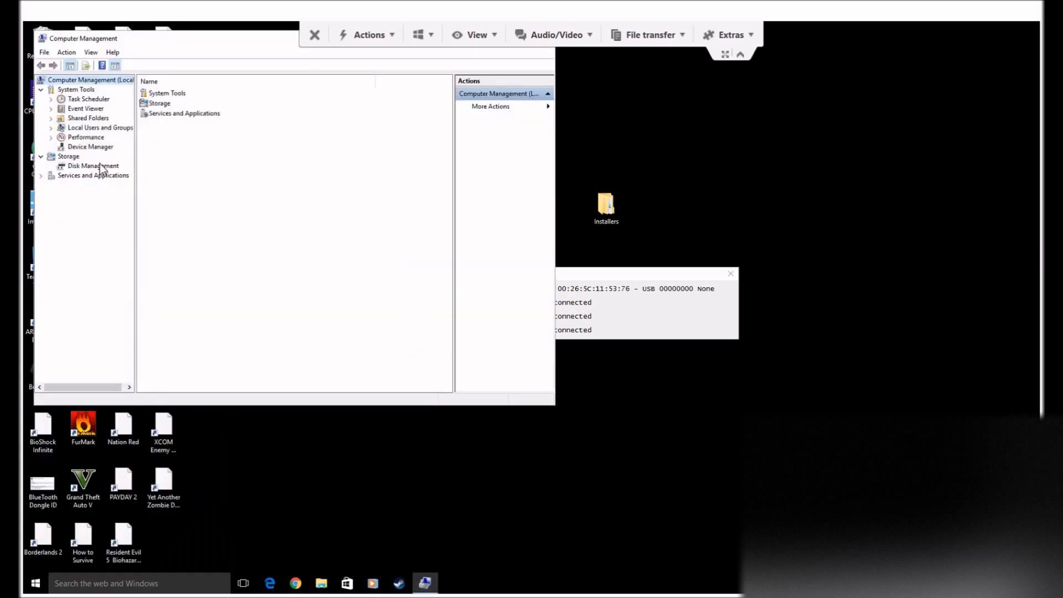
{"action": "left_click", "coordinate": [90, 147]}
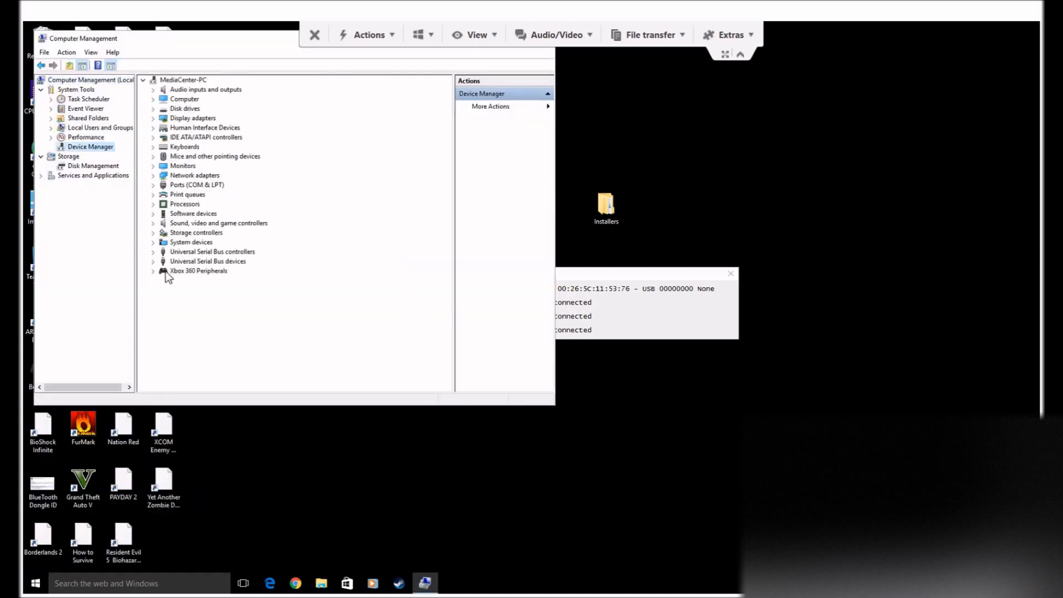
{"action": "left_click", "coordinate": [152, 271]}
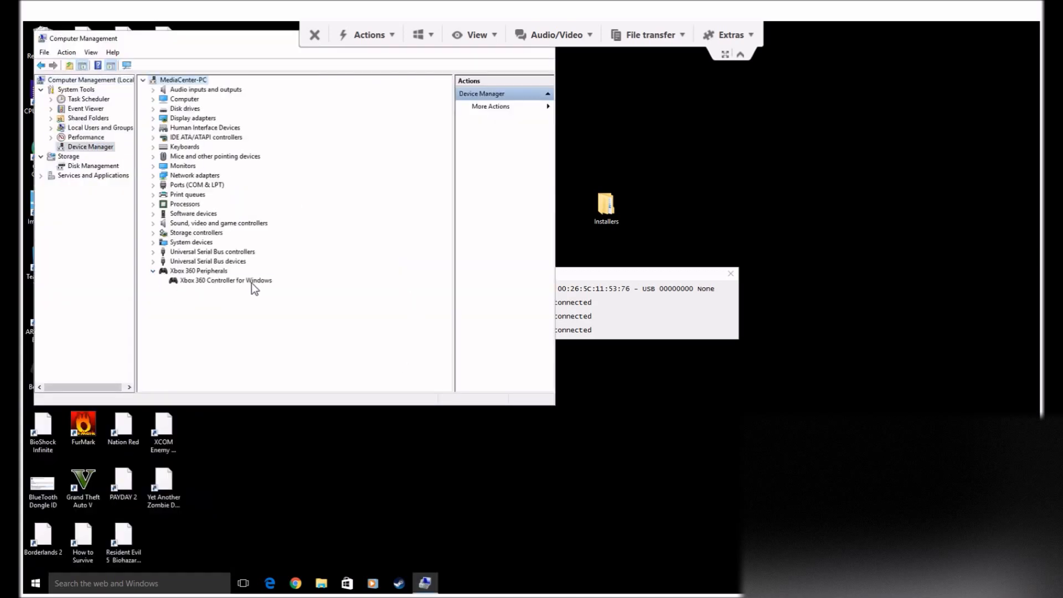
{"action": "left_click", "coordinate": [252, 281]}
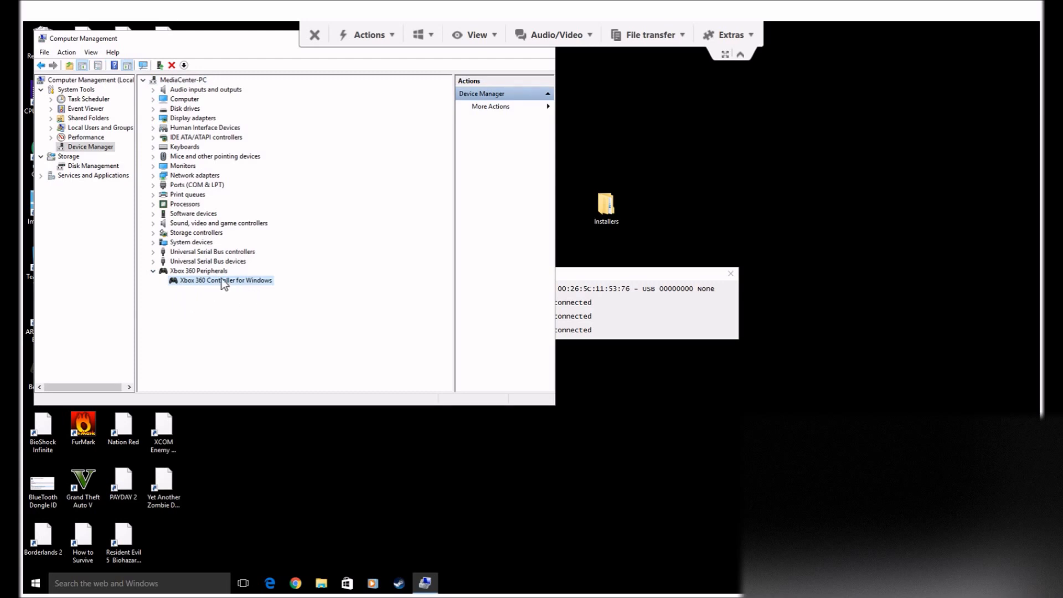
- Inspect the entries under Universal Serial Bus devices in Device Manager, and close Computer Management
{"action": "left_click", "coordinate": [152, 261]}
{"action": "left_click", "coordinate": [211, 281]}
{"action": "left_click", "coordinate": [201, 273]}
{"action": "left_click", "coordinate": [220, 281]}
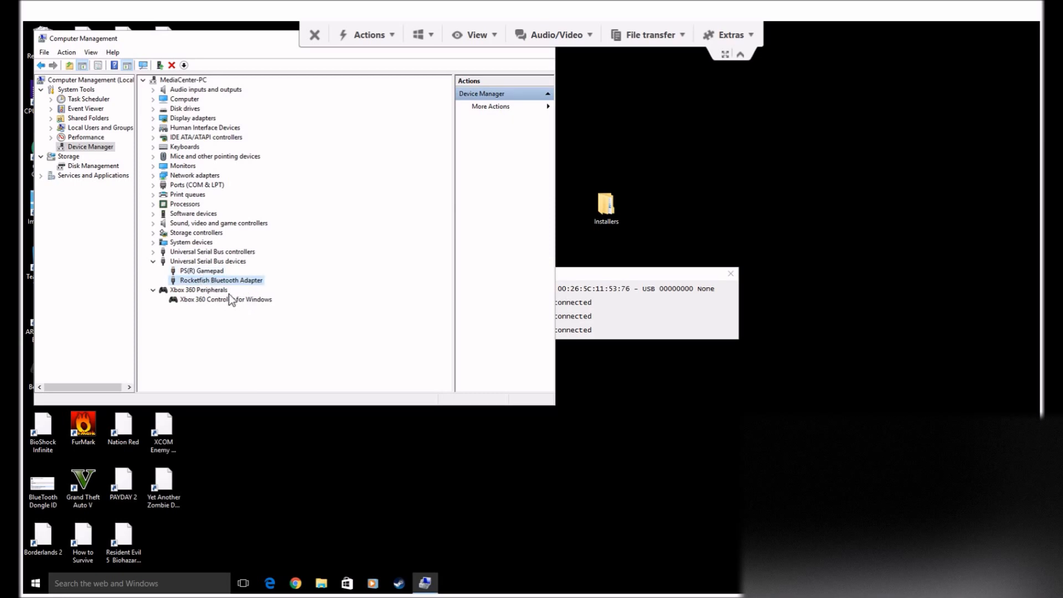
{"action": "left_click", "coordinate": [233, 262]}
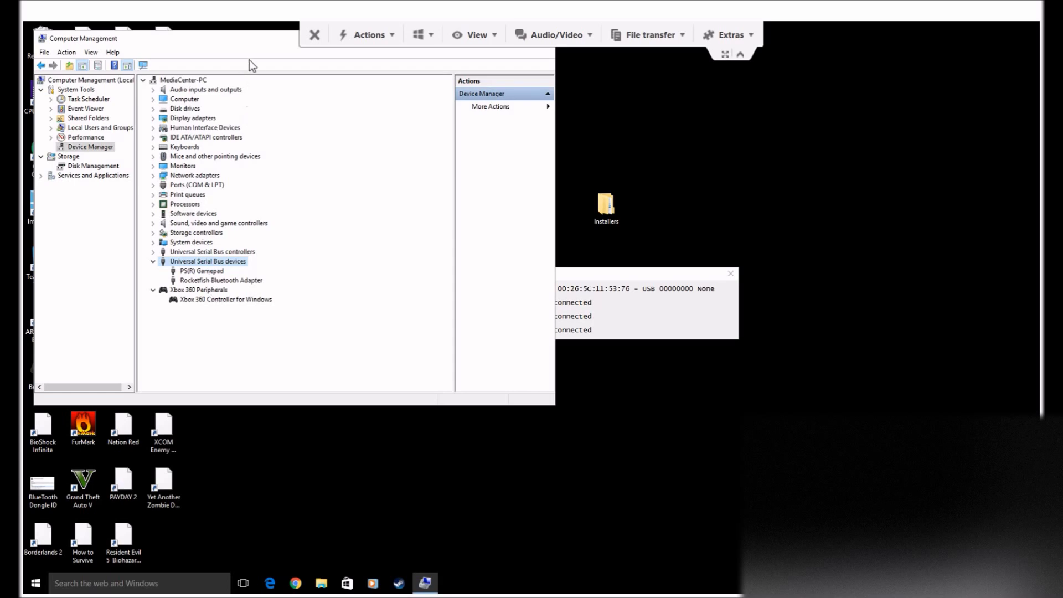
{"action": "left_click_drag", "start_coordinate": [257, 51], "coordinate": [361, 171]}
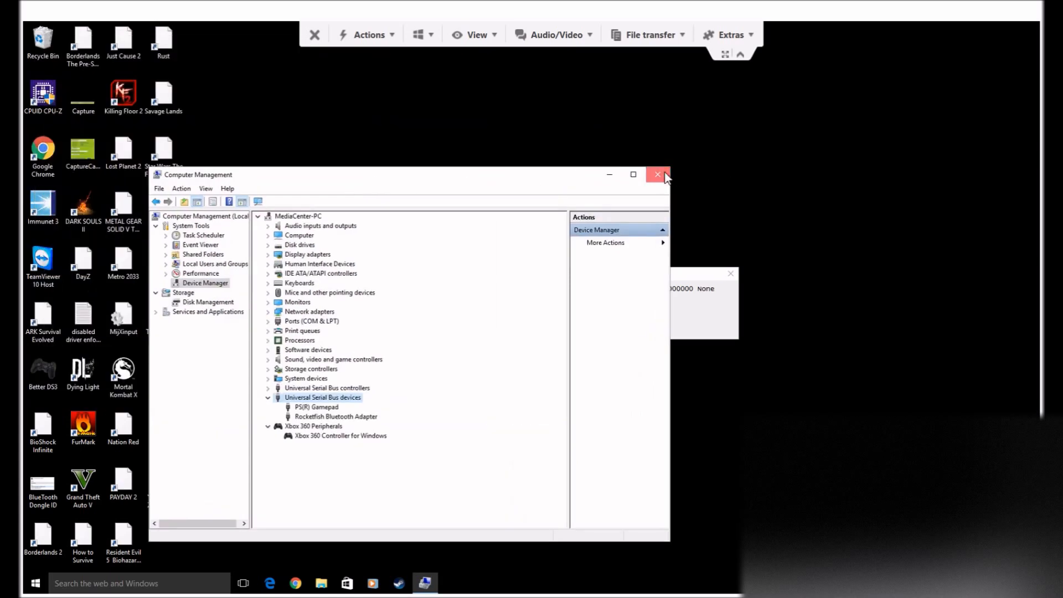
{"action": "left_click", "coordinate": [658, 175]}
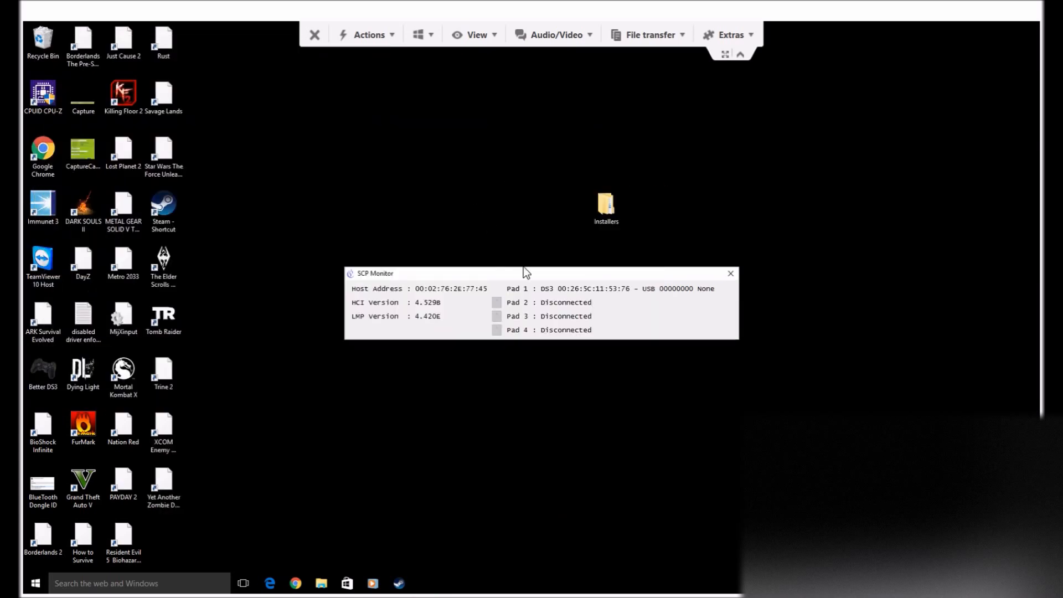
{"action": "left_click_drag", "start_coordinate": [515, 272], "coordinate": [478, 258]}
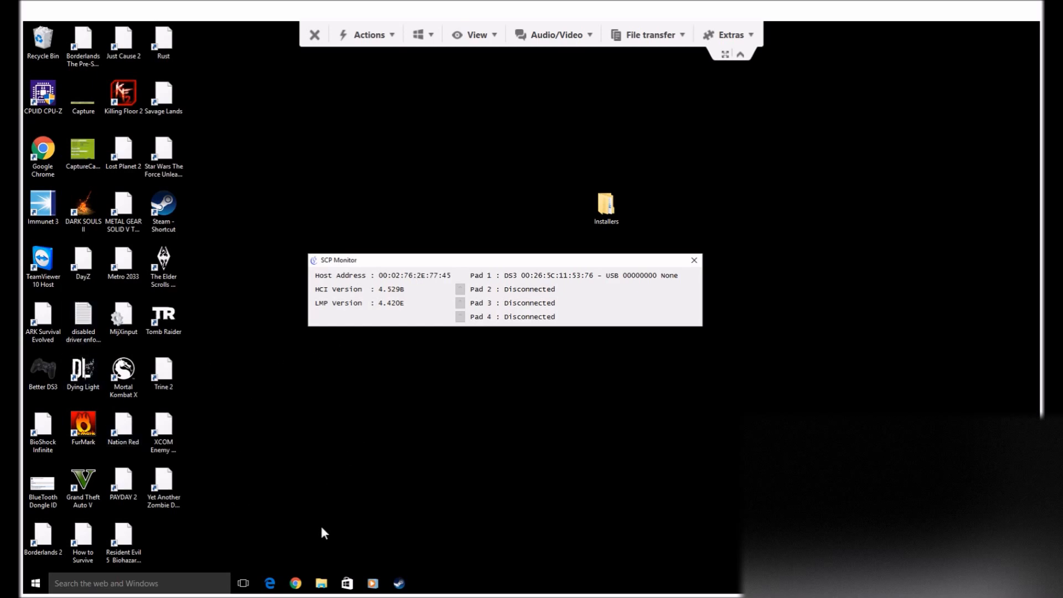
- Open the extracted motioninjoy-0-7-1001-en-win folder inside Downloads
{"action": "left_click", "coordinate": [320, 586]}
{"action": "left_click", "coordinate": [534, 289]}
{"action": "type", "text": "mo"}
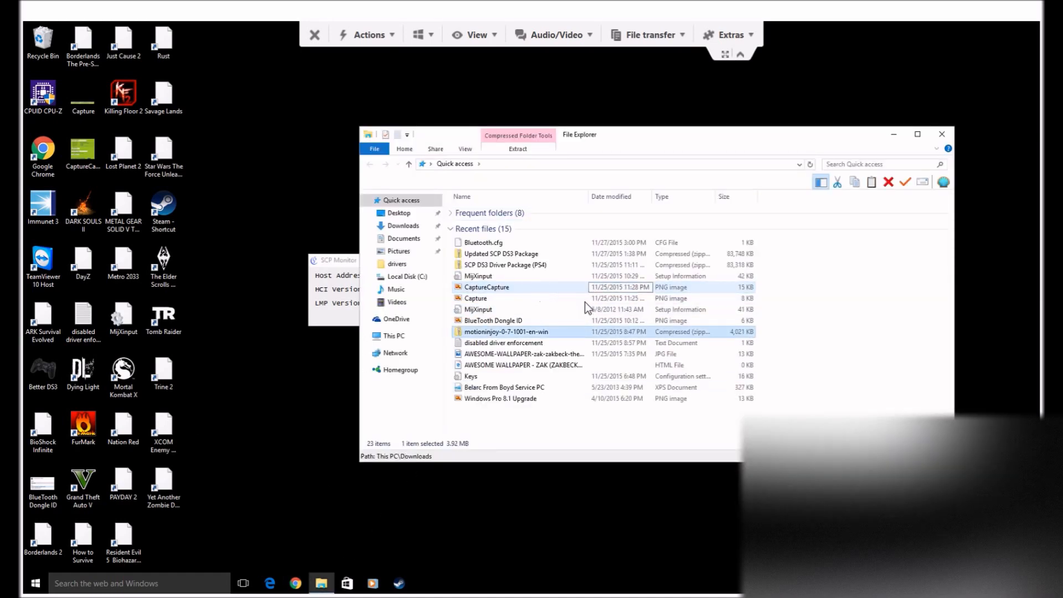
{"action": "right_click", "coordinate": [504, 335]}
{"action": "left_click", "coordinate": [403, 227]}
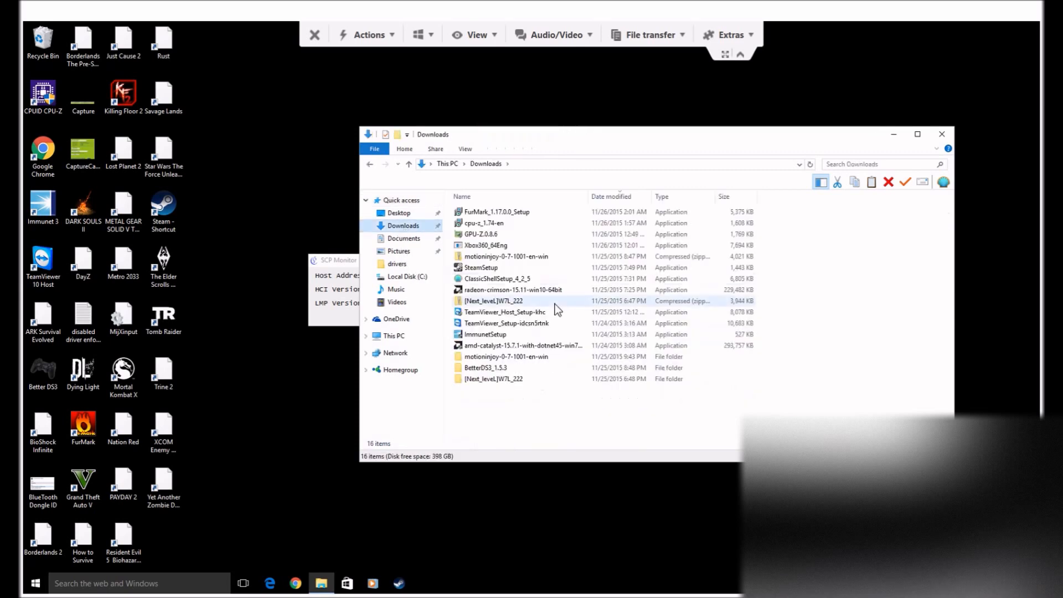
{"action": "double_click", "coordinate": [518, 357]}
- Run the MotioninJoy_071001_signed installer despite the unknown publisher and complete the setup with its default destination and icon options
{"action": "double_click", "coordinate": [498, 212]}
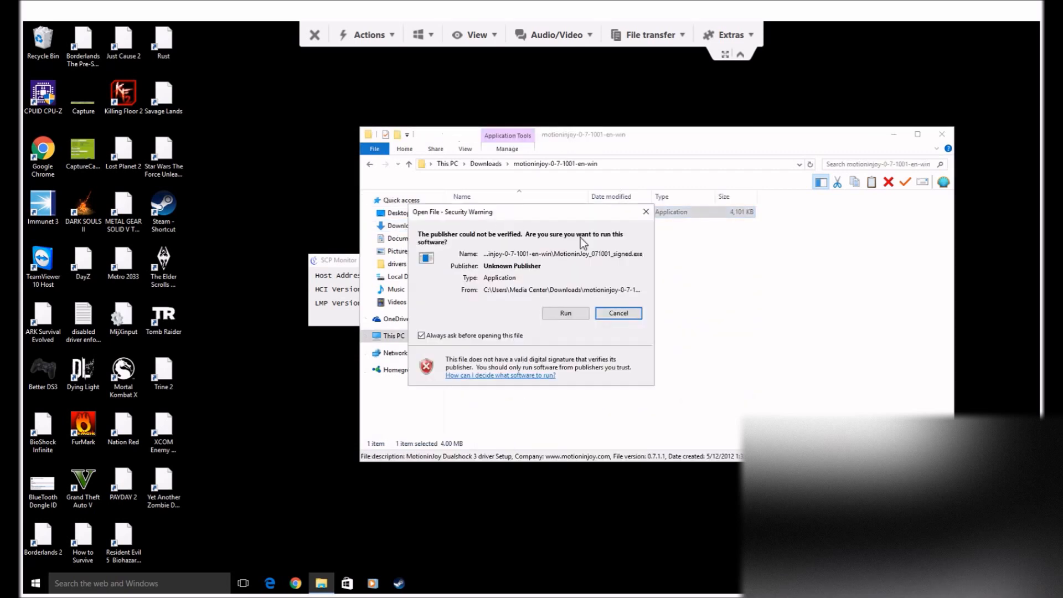
{"action": "left_click", "coordinate": [570, 312]}
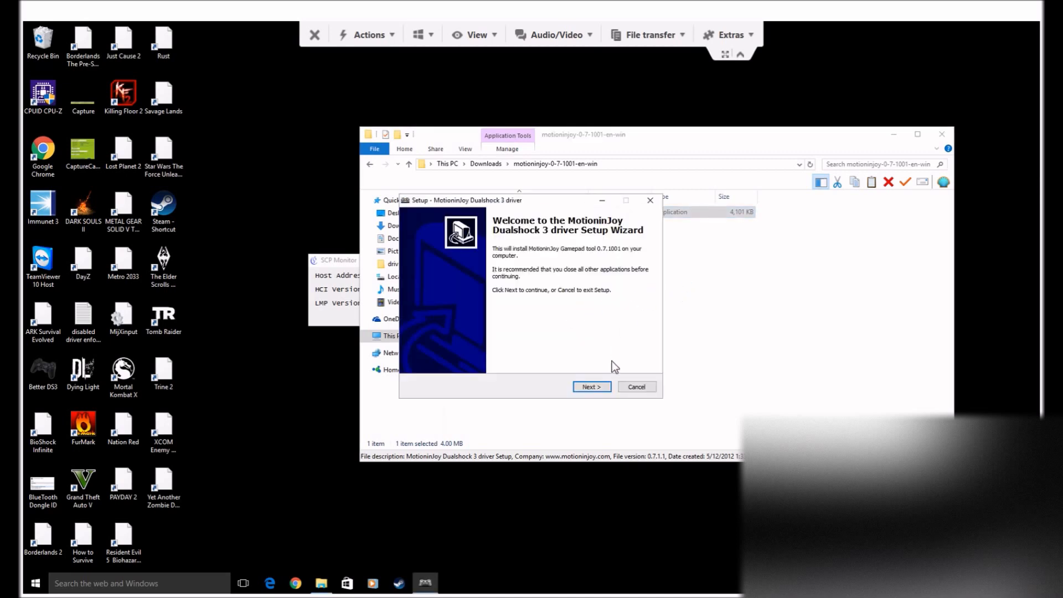
{"action": "left_click", "coordinate": [600, 390]}
{"action": "left_click", "coordinate": [600, 390]}
{"action": "left_click", "coordinate": [601, 390]}
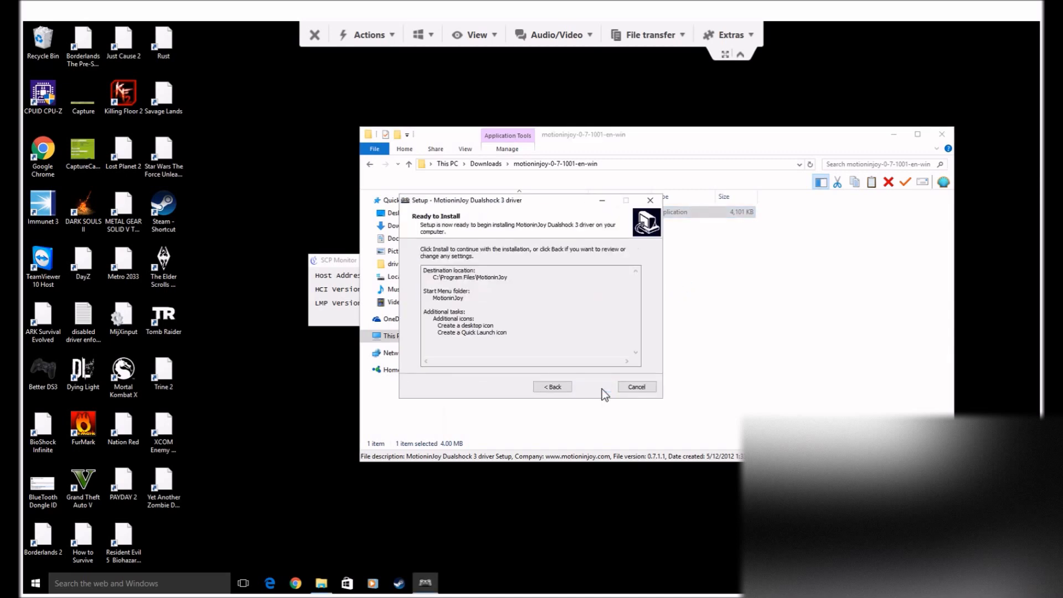
{"action": "left_click", "coordinate": [602, 388]}
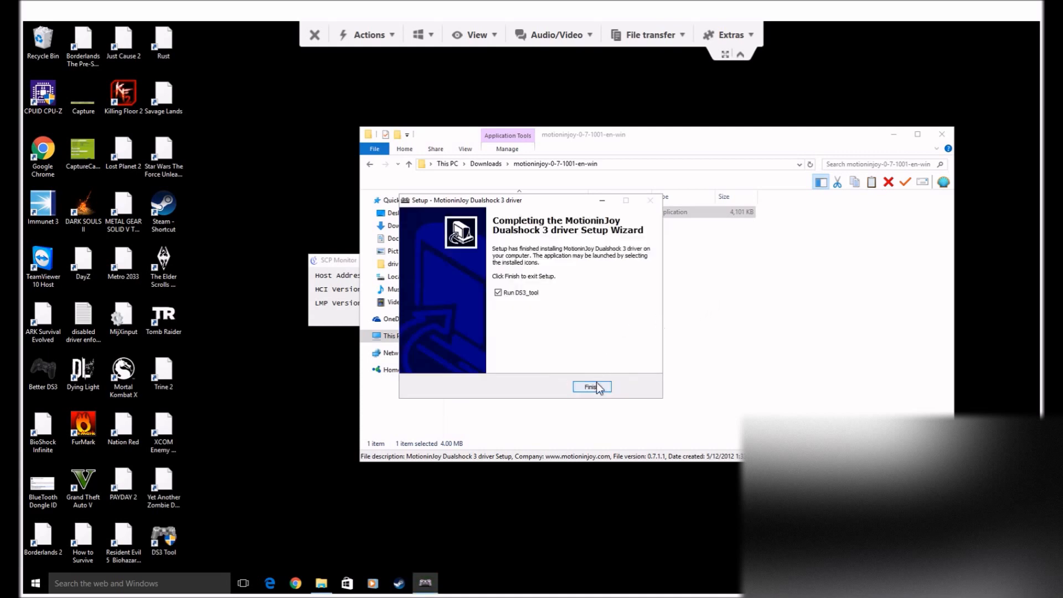
{"action": "left_click", "coordinate": [597, 386]}
{"action": "left_click", "coordinate": [605, 344]}
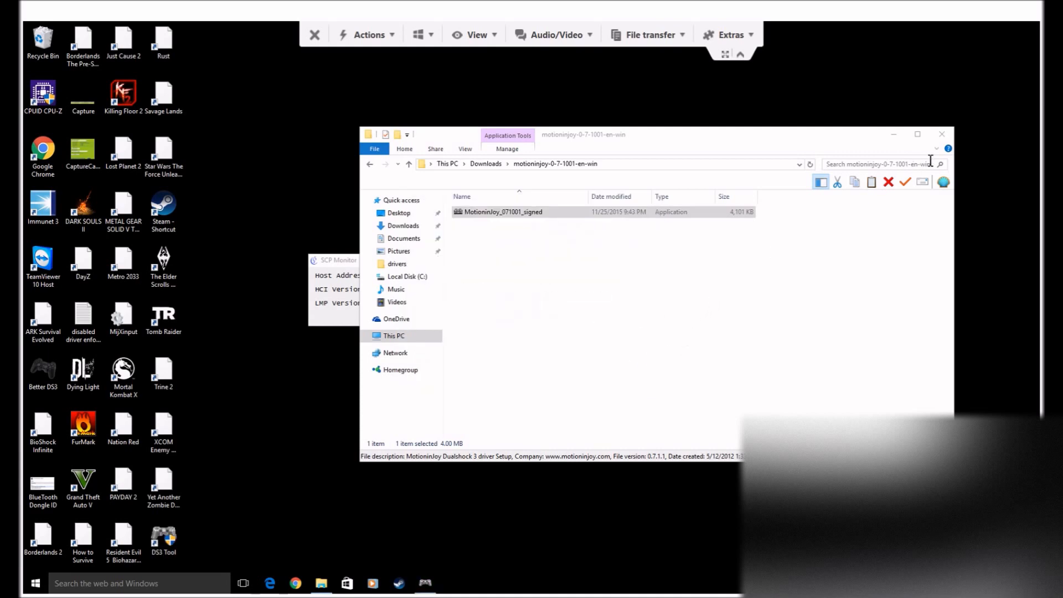
- Close the motioninjoy-0-7-1001-en-win folder, the SCP Monitor and the MotioninJoy wiki browser window
{"action": "left_click", "coordinate": [941, 134]}
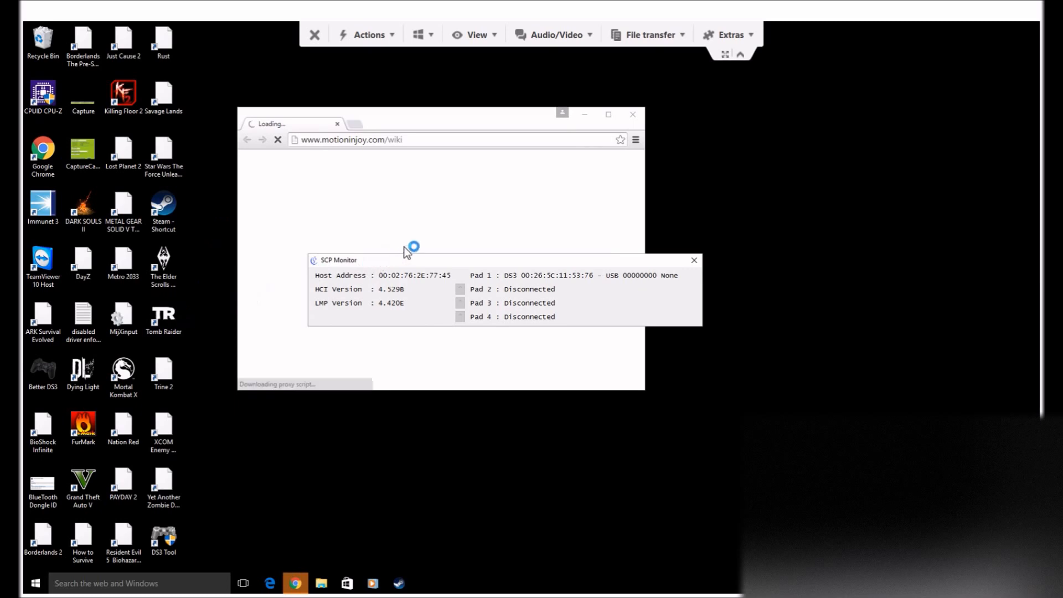
{"action": "left_click", "coordinate": [693, 259]}
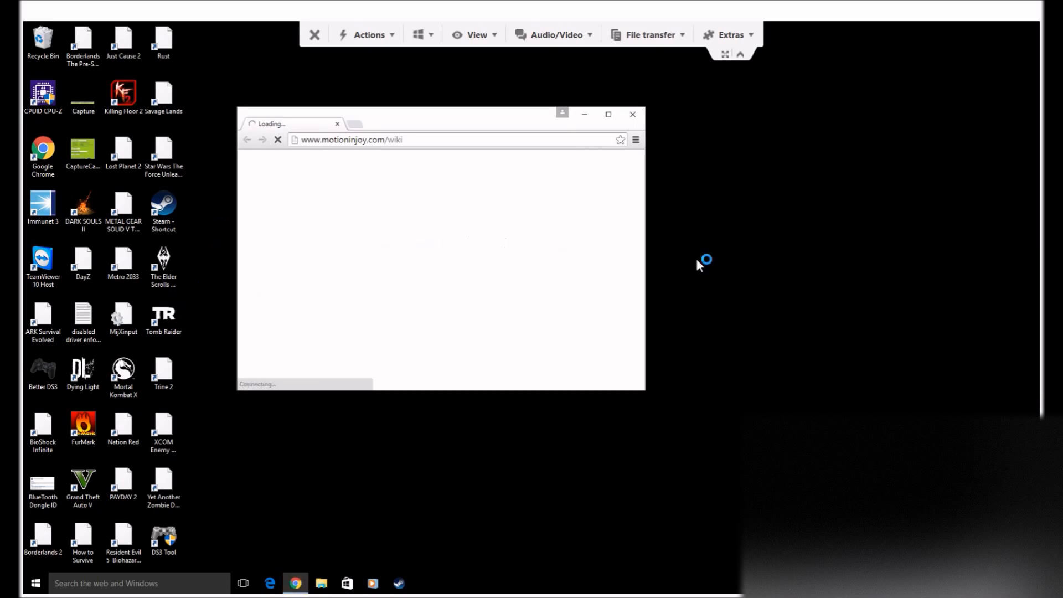
{"action": "left_click", "coordinate": [632, 114]}
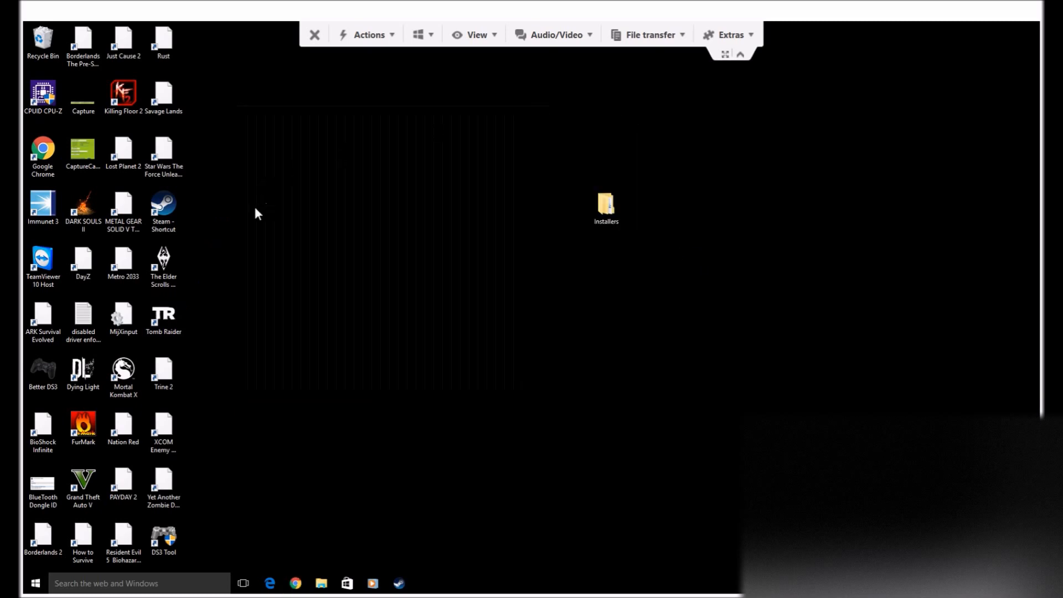
- Open DS3 Tool and examine the Bluetooth adapter's supported features and the hardware listed in its driver manager
{"action": "double_click", "coordinate": [164, 537]}
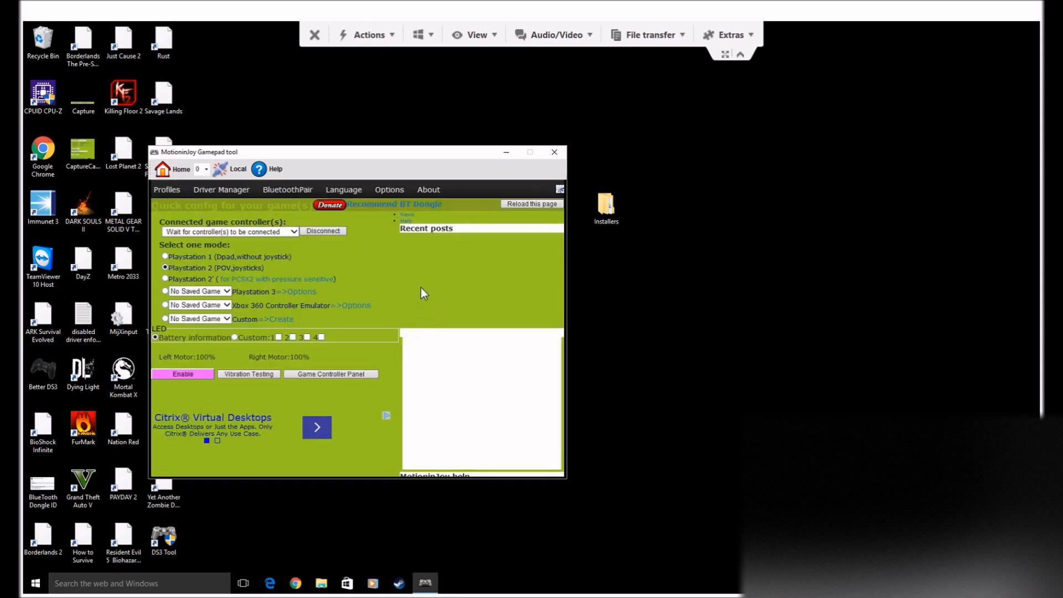
{"action": "left_click", "coordinate": [303, 190]}
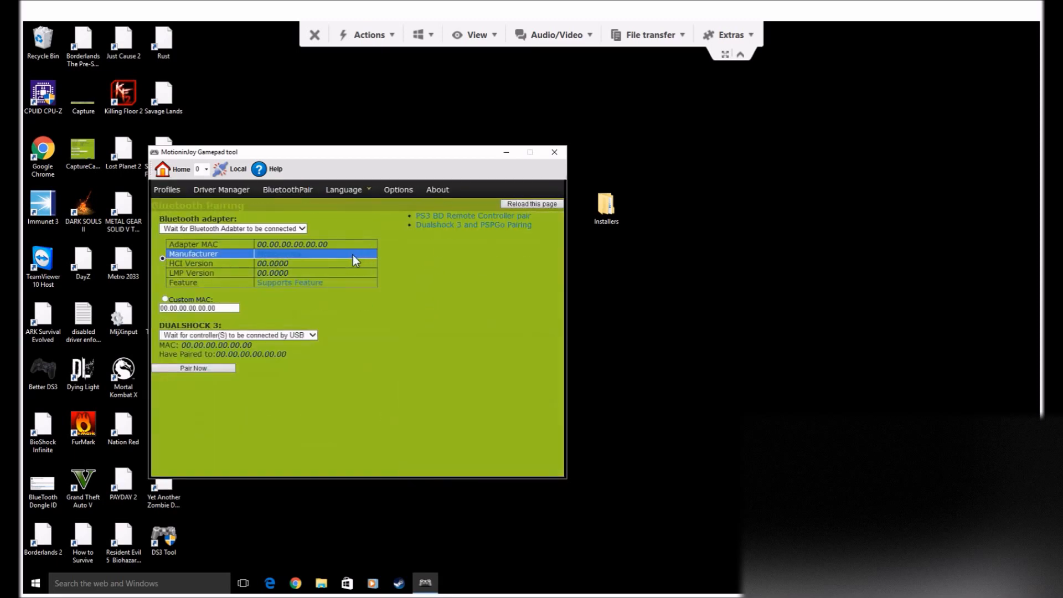
{"action": "left_click", "coordinate": [289, 283]}
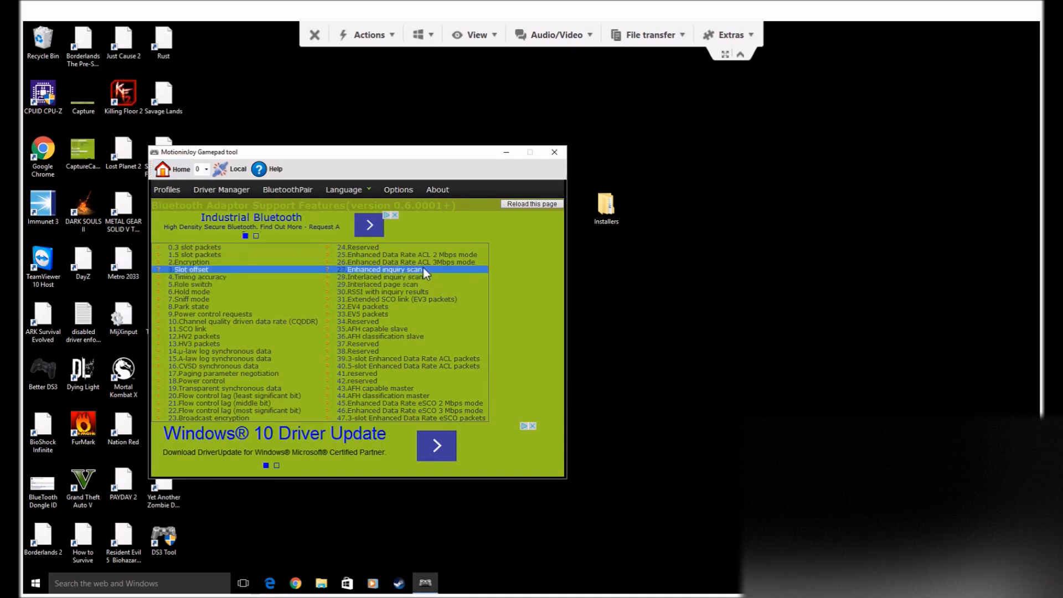
{"action": "left_click", "coordinate": [222, 189]}
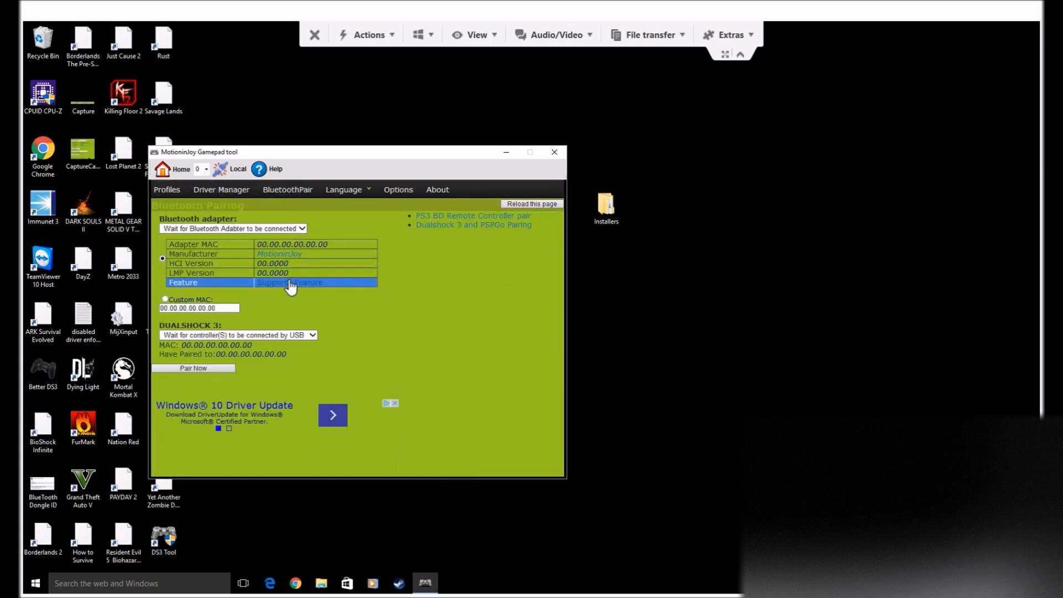
{"action": "left_click", "coordinate": [340, 284]}
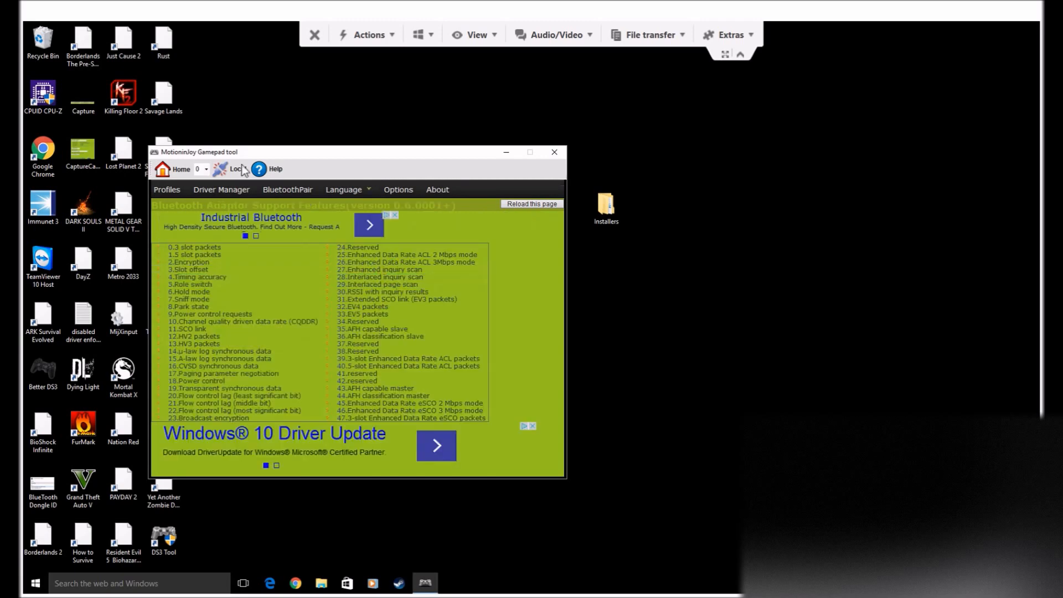
{"action": "left_click", "coordinate": [213, 193]}
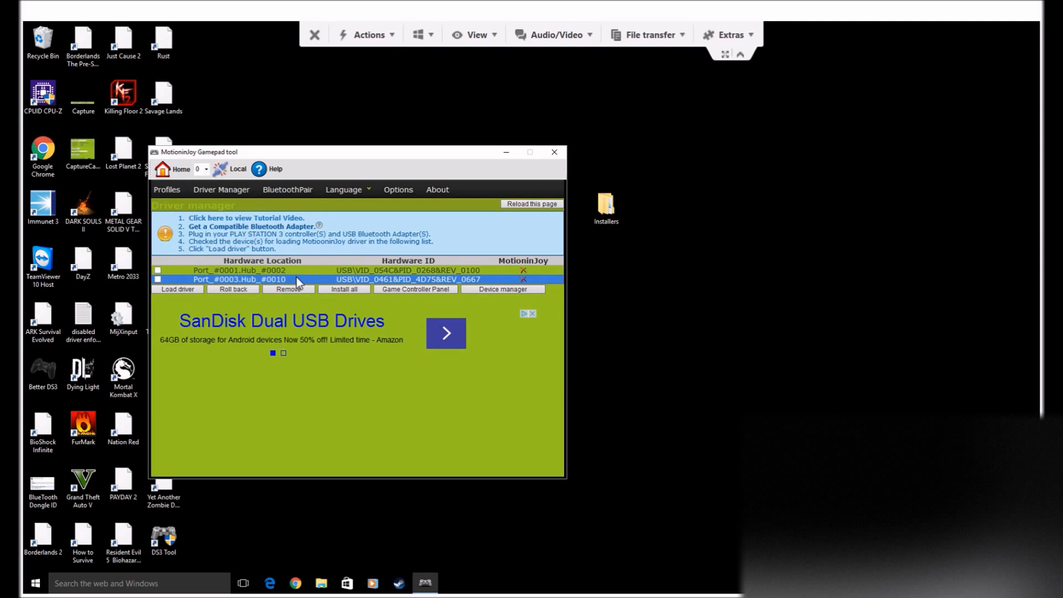
- Examine the Enhanced Data Rate ACL 2 Mbps and 3 Mbps entries among the Bluetooth adapter's supported features, and close DS3 Tool
{"action": "left_click", "coordinate": [299, 191]}
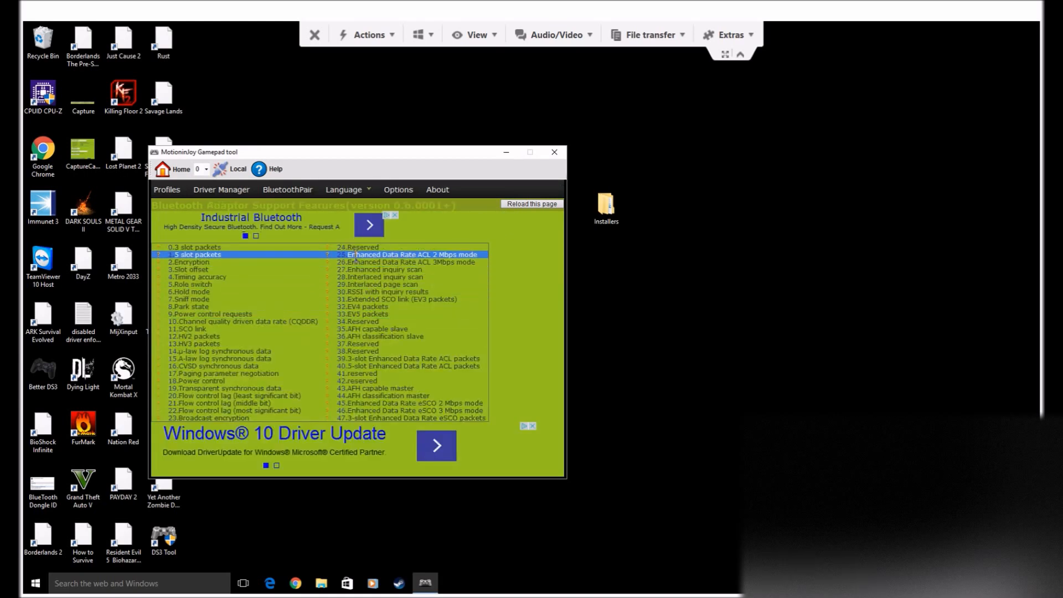
{"action": "left_click_drag", "start_coordinate": [339, 254], "coordinate": [474, 260]}
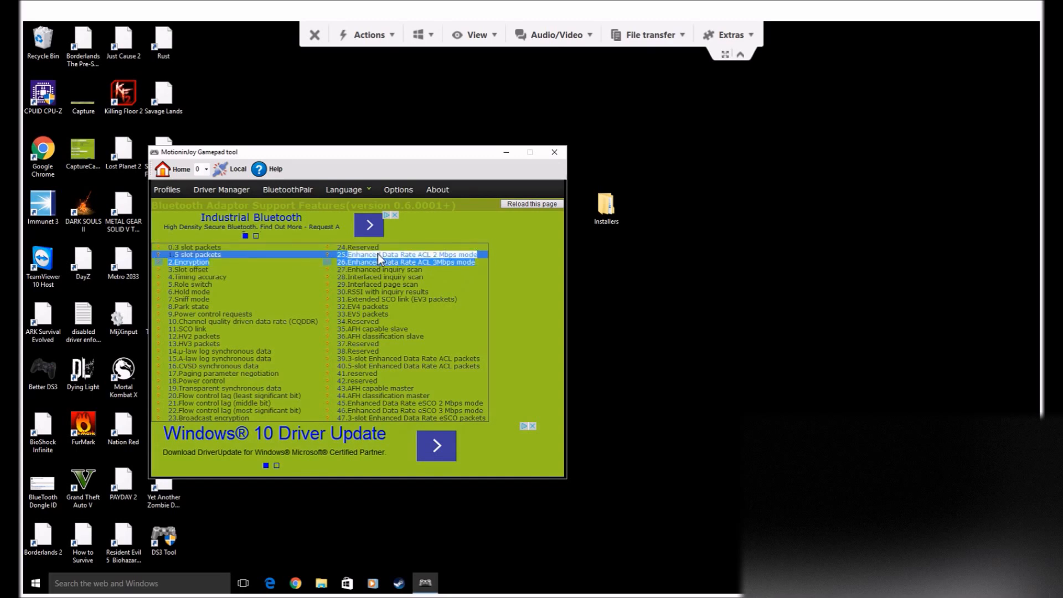
{"action": "left_click", "coordinate": [554, 152]}
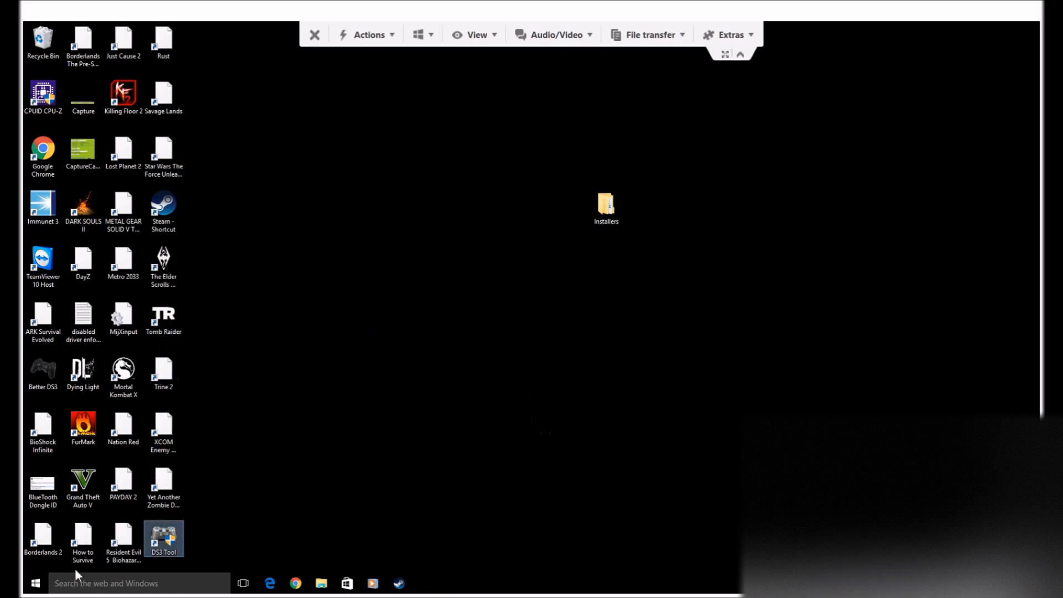
- Open Device Manager through Computer Management for This PC and view the properties of the Rocketfish Bluetooth Adapter under Universal Serial Bus devices
{"action": "left_click", "coordinate": [36, 582]}
{"action": "right_click", "coordinate": [199, 354]}
{"action": "left_click", "coordinate": [214, 380]}
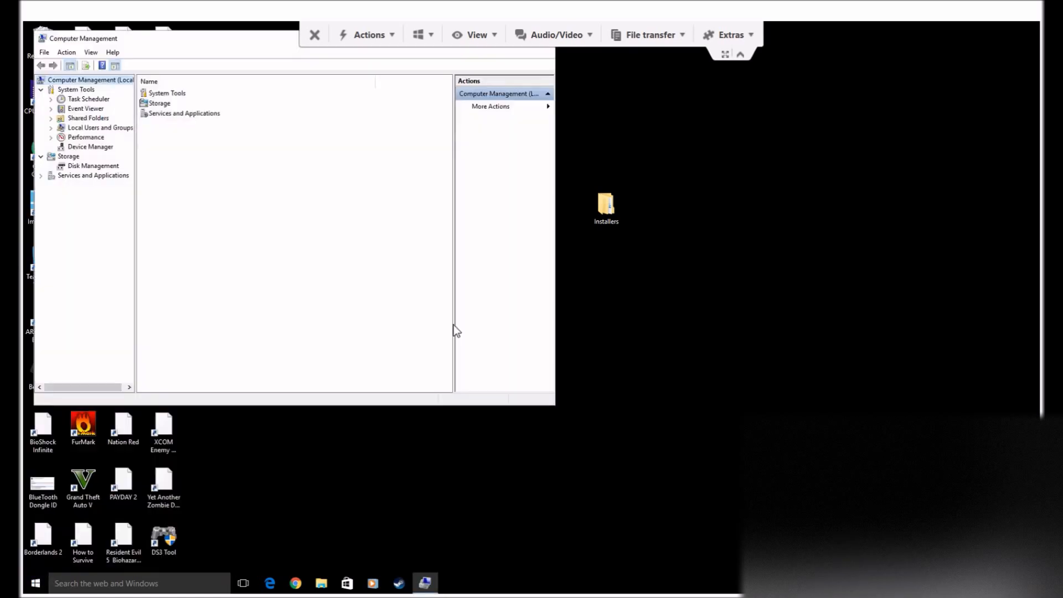
{"action": "left_click", "coordinate": [90, 147]}
{"action": "left_click", "coordinate": [154, 261]}
{"action": "left_click", "coordinate": [202, 280]}
{"action": "right_click", "coordinate": [203, 280]}
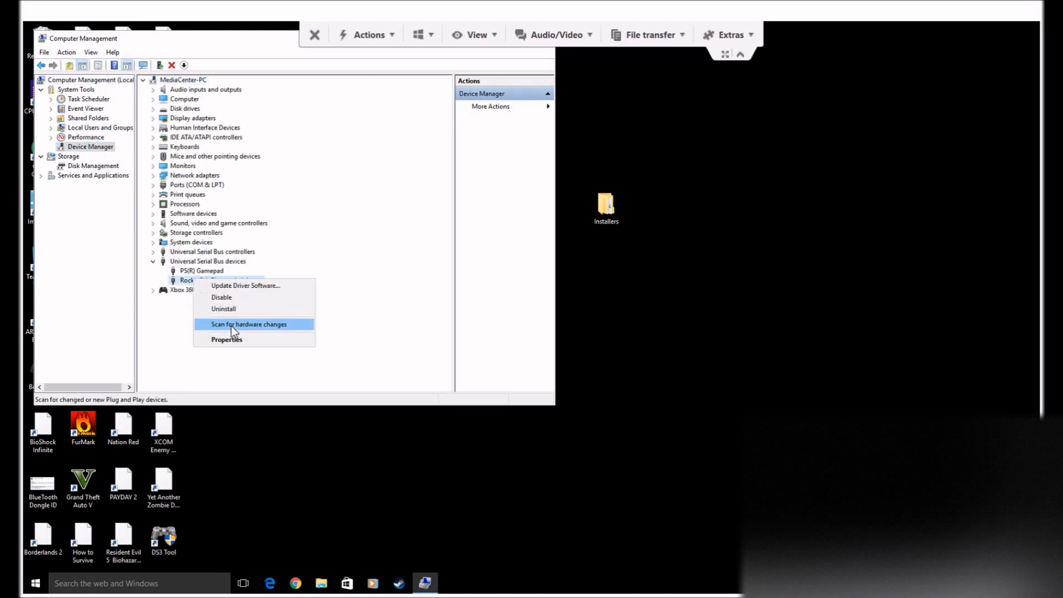
{"action": "left_click", "coordinate": [232, 340]}
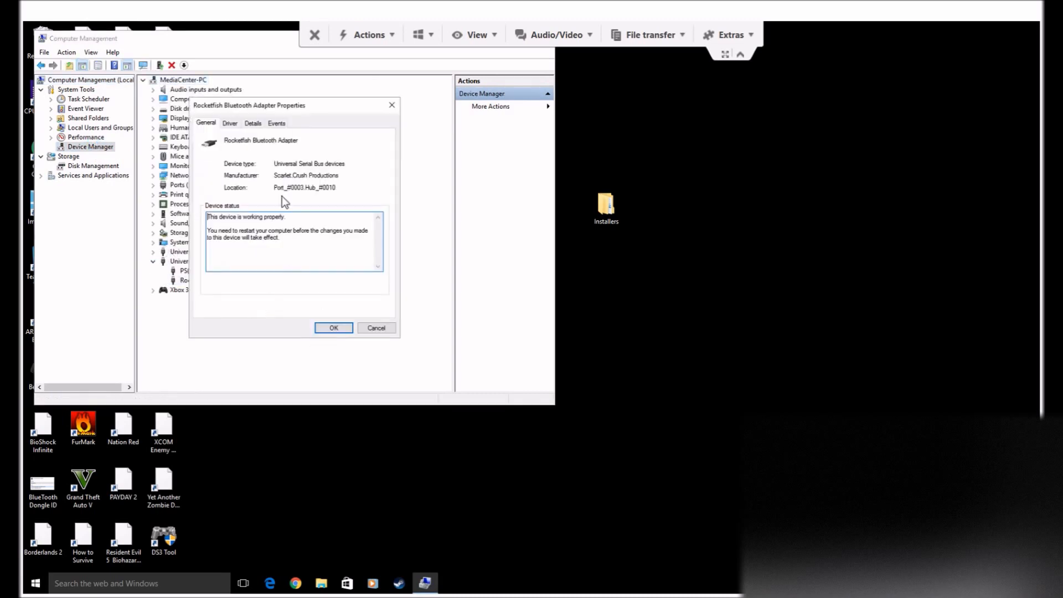
- Show the Rocketfish Bluetooth Adapter's Hardware Ids in its details and select the entry USB\VID_0461&PID_4D75
{"action": "left_click", "coordinate": [247, 123]}
{"action": "left_click", "coordinate": [252, 173]}
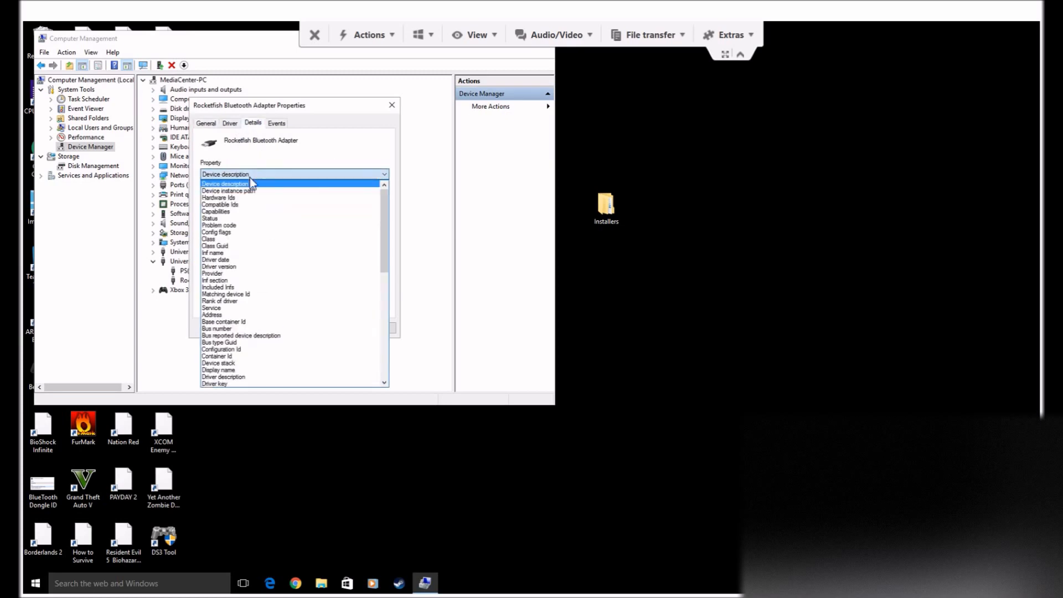
{"action": "left_click", "coordinate": [238, 199]}
{"action": "left_click", "coordinate": [234, 211]}
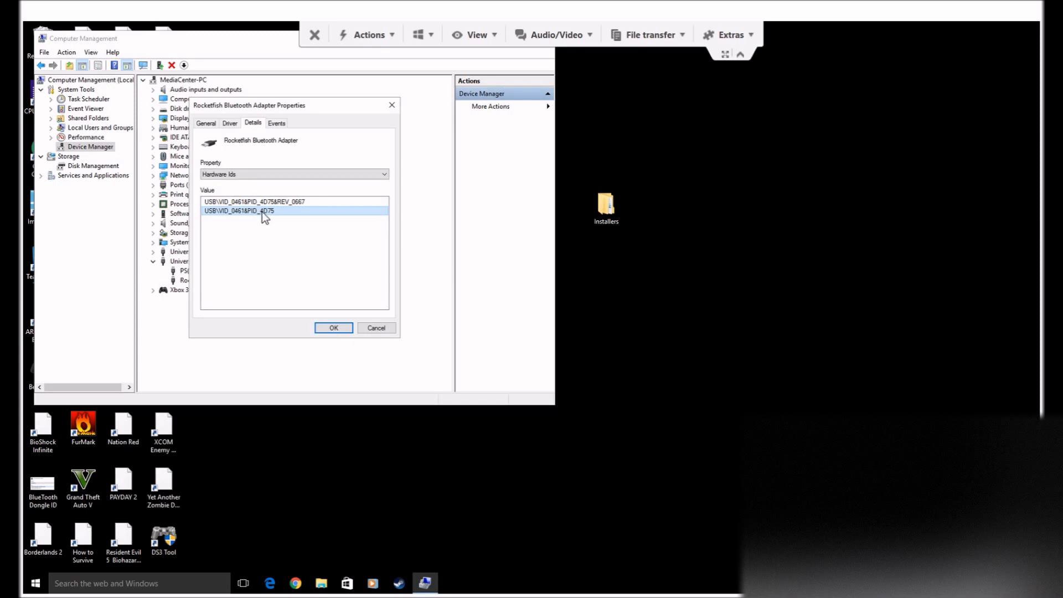
{"action": "right_click", "coordinate": [258, 216]}
{"action": "left_click", "coordinate": [262, 220]}
- Close the adapter's properties and restart the computer to apply the hardware changes
{"action": "left_click", "coordinate": [374, 329]}
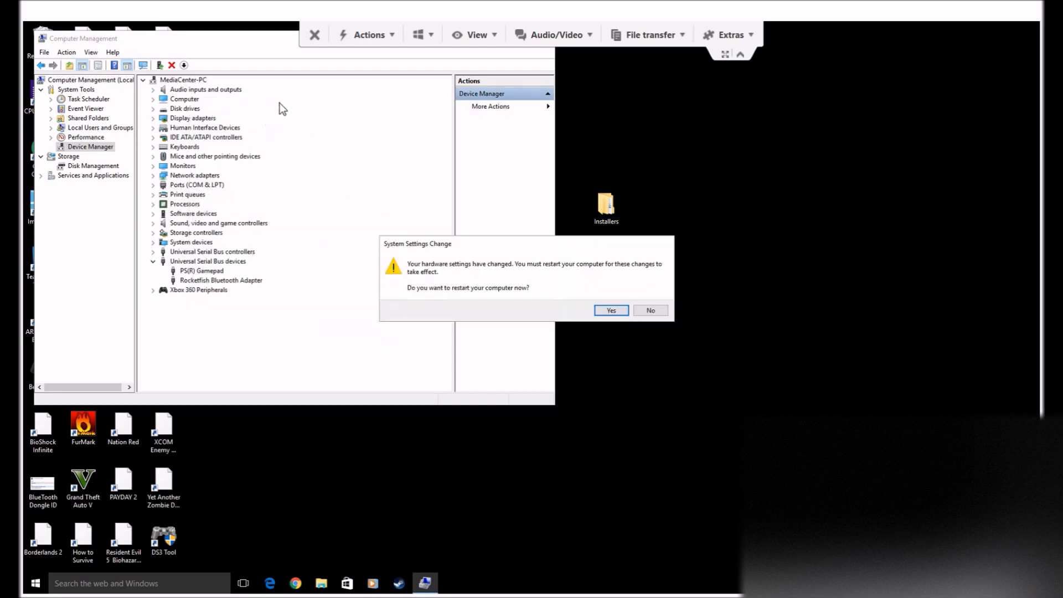
{"action": "left_click", "coordinate": [609, 310]}
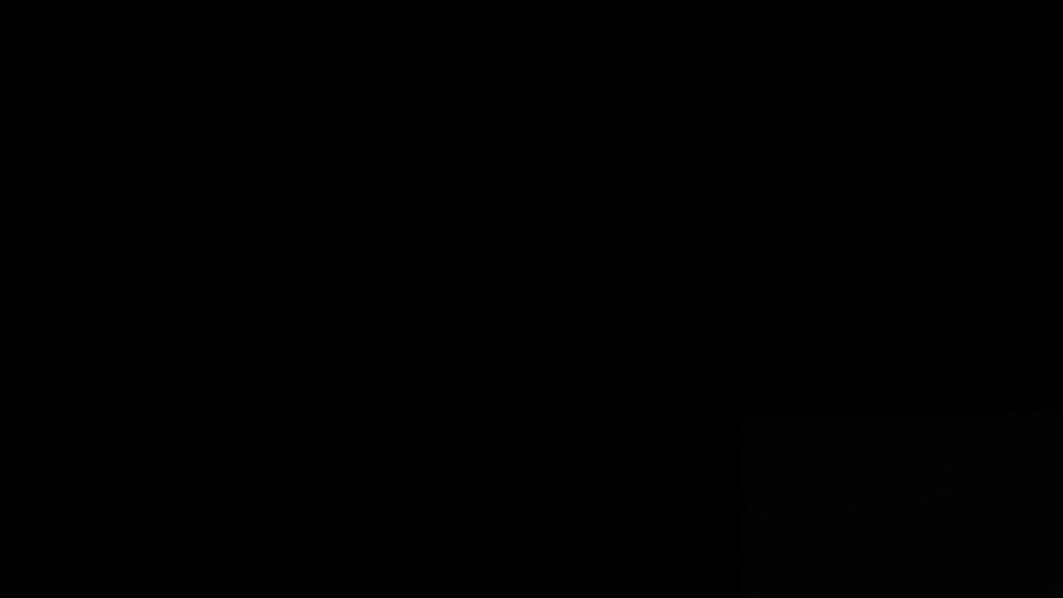